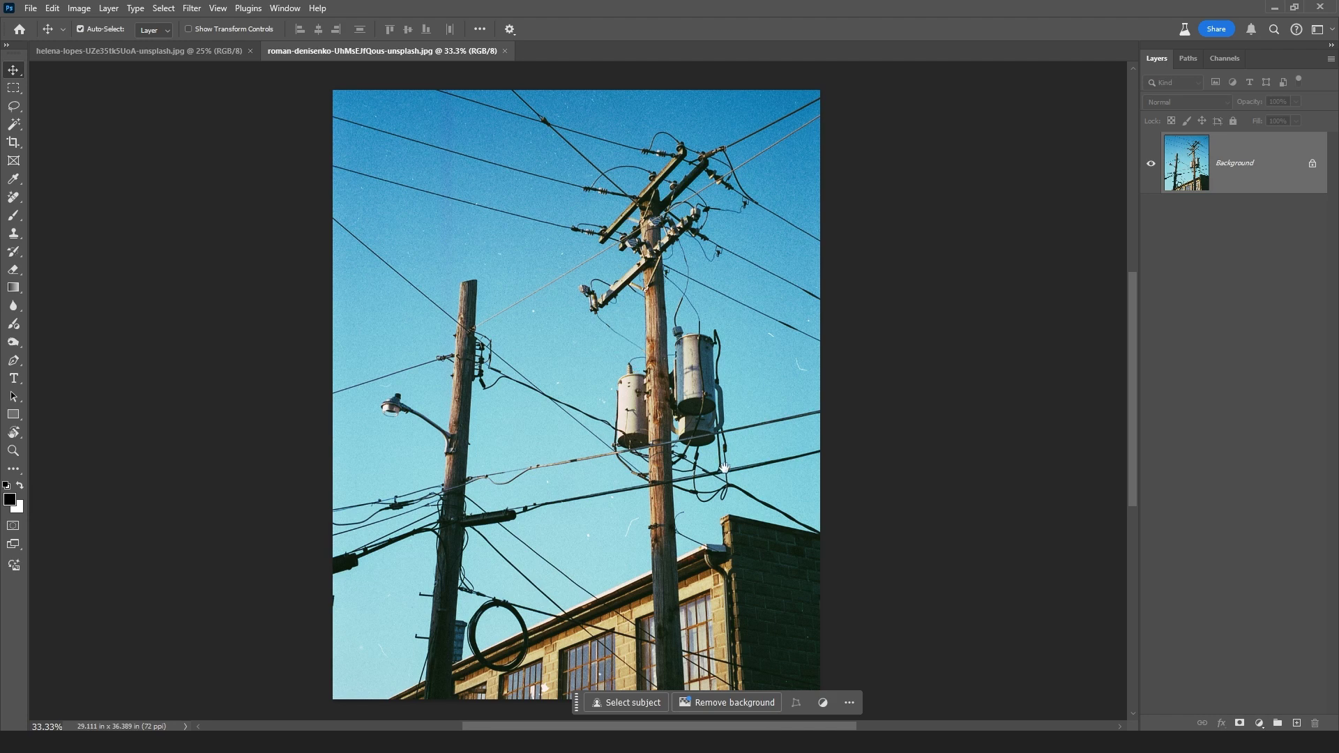
scroll(597, 439, up, 1)
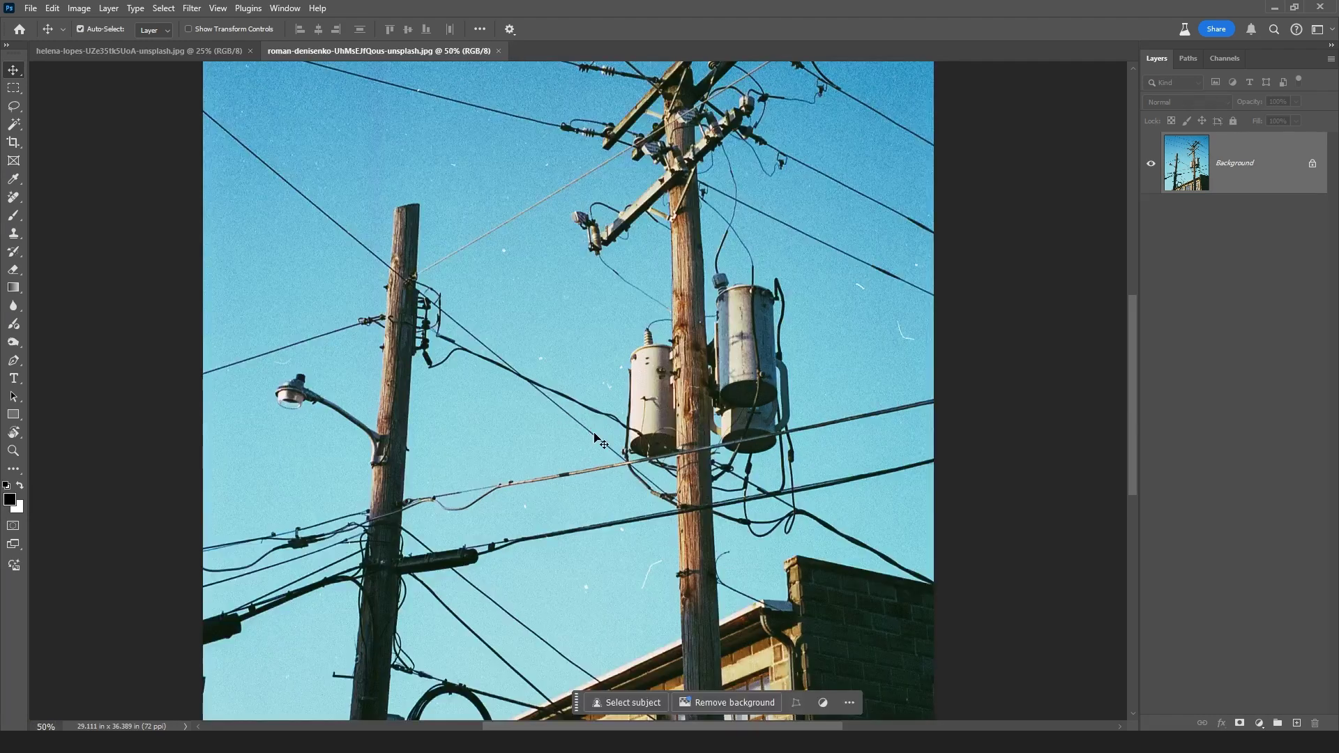
scroll(596, 439, down, 1)
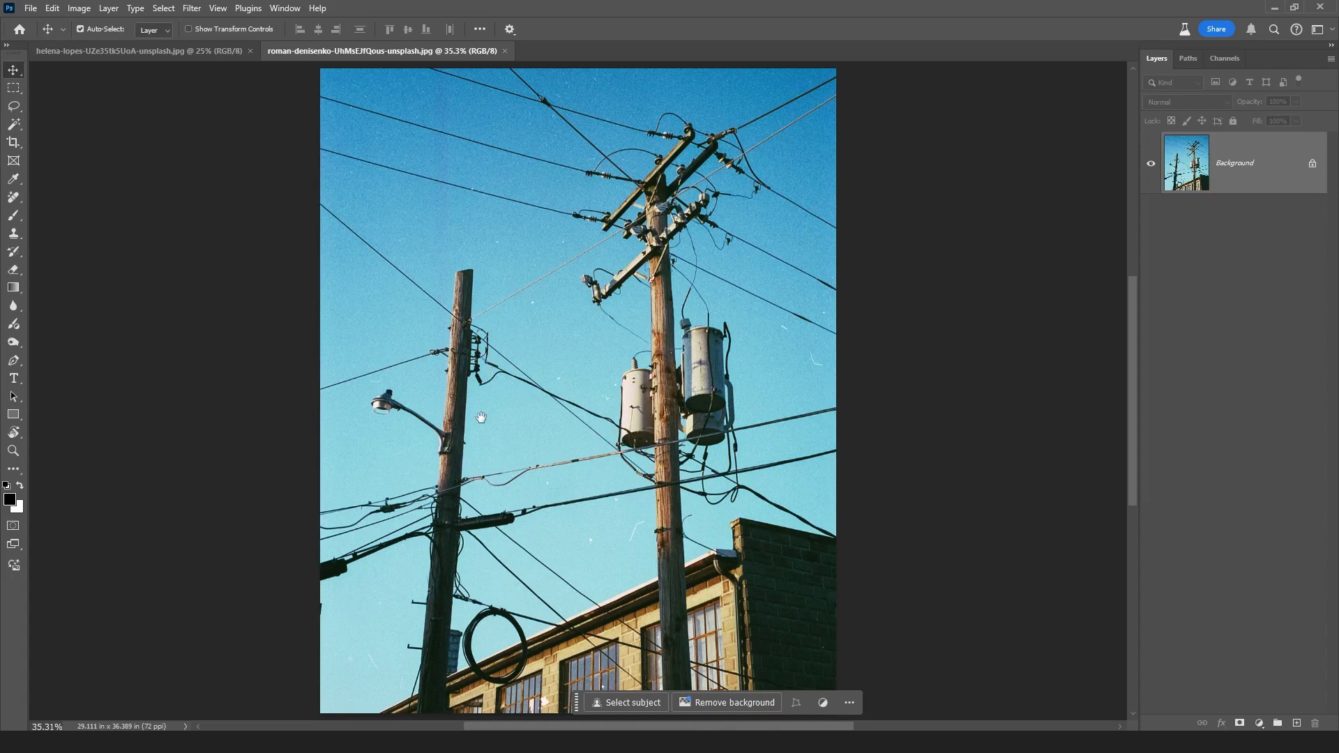
mouse_move(495, 404)
mouse_down()
mouse_move(504, 379)
mouse_move(516, 404)
mouse_up()
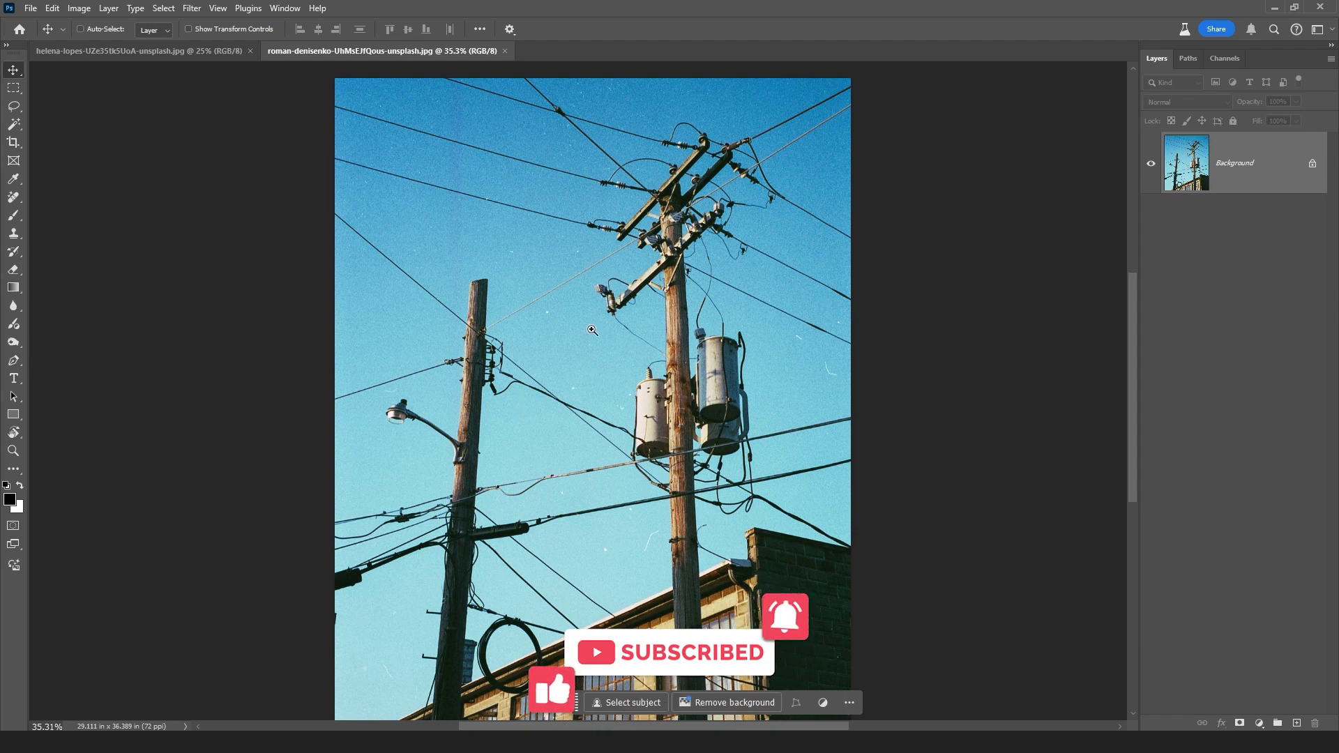
key(ctrl+plus)
drag(505, 263, 539, 303)
scroll(539, 303, down, 3)
key(ctrl+minus)
key(ctrl+minus)
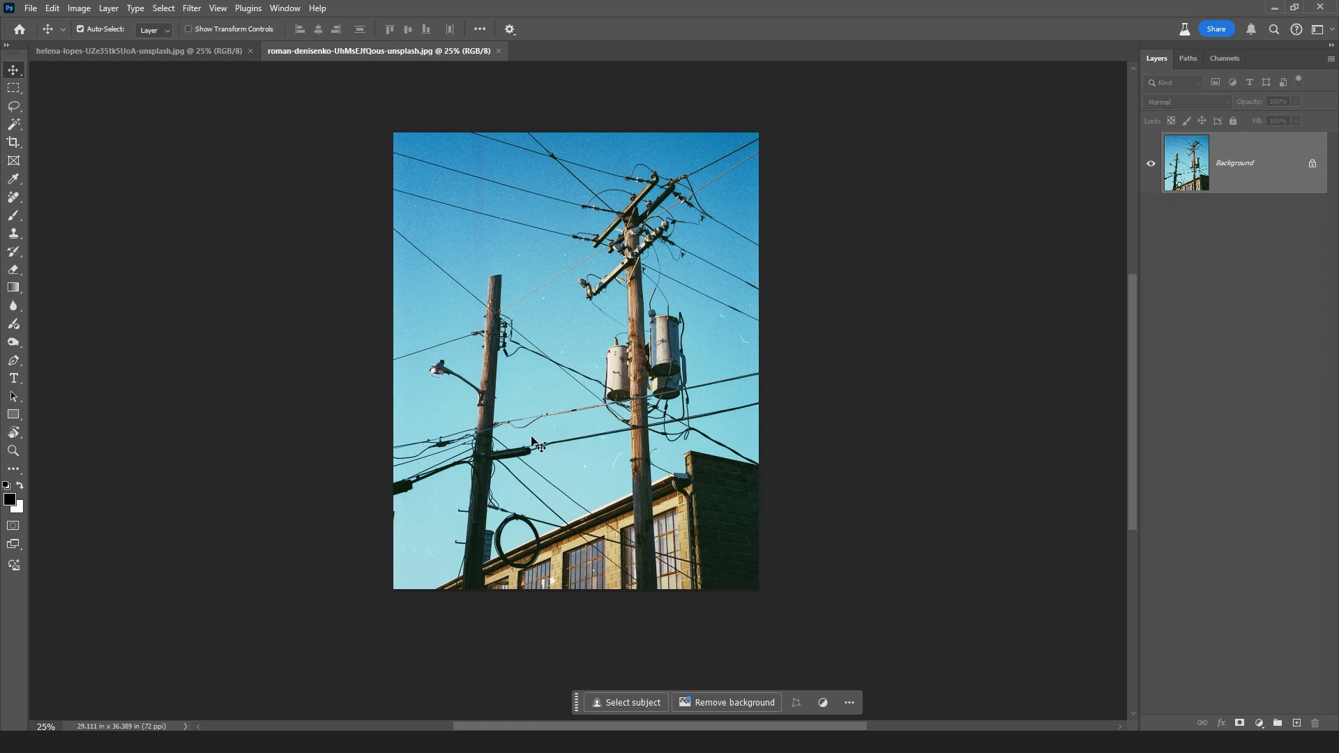
Step: Try the Spot Healing Brush, enlarged, along a wire in the upper-left sky
key(j)
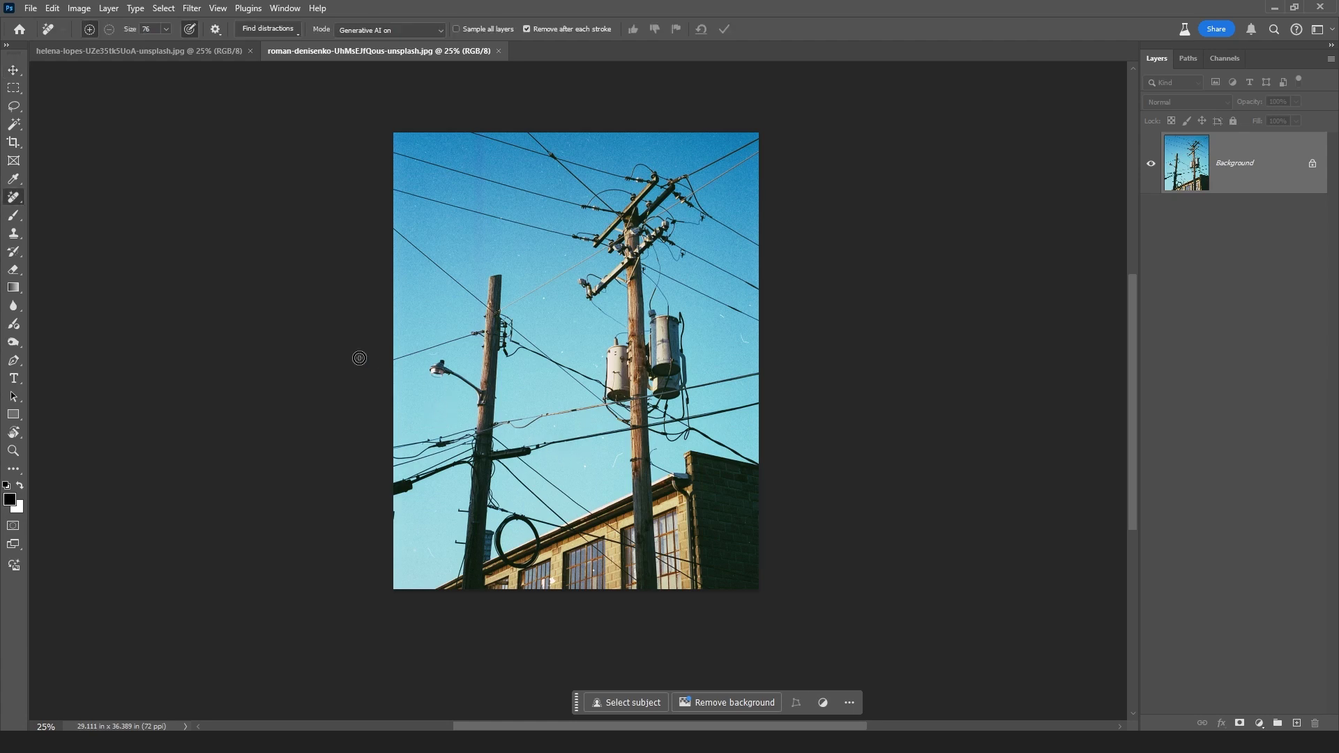
right_click(13, 198)
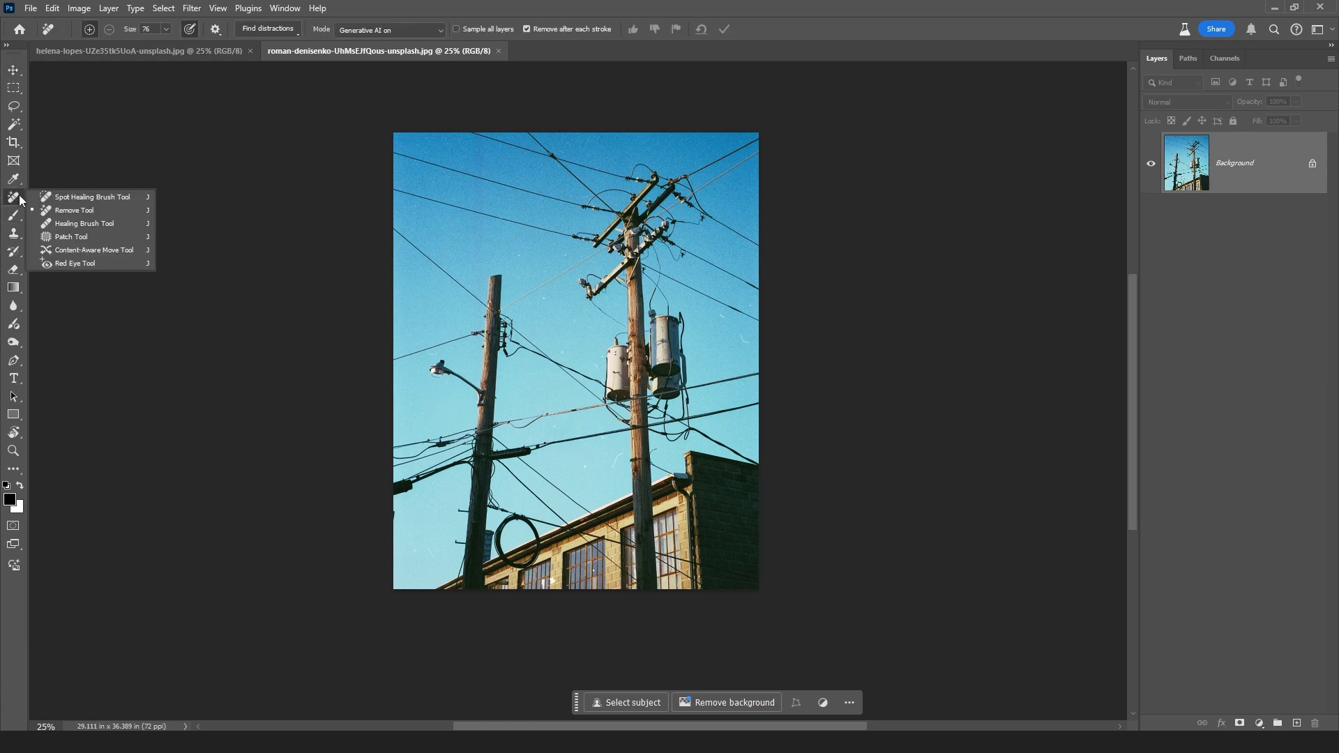
click(85, 199)
key(bracketright)
key(bracketright)
key(bracketright)
key(bracketright)
key(bracketright)
key(bracketright)
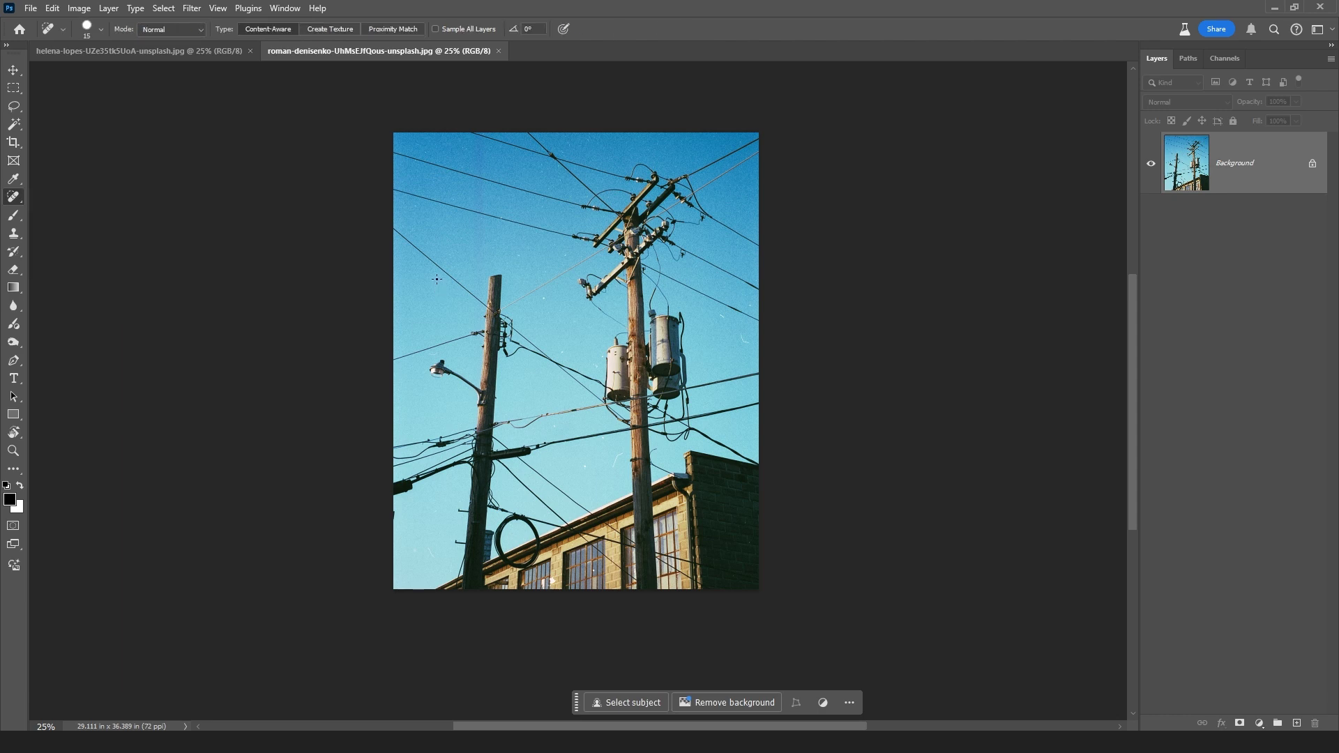
drag(394, 228, 488, 310)
scroll(500, 315, up, 2)
scroll(540, 307, up, 2)
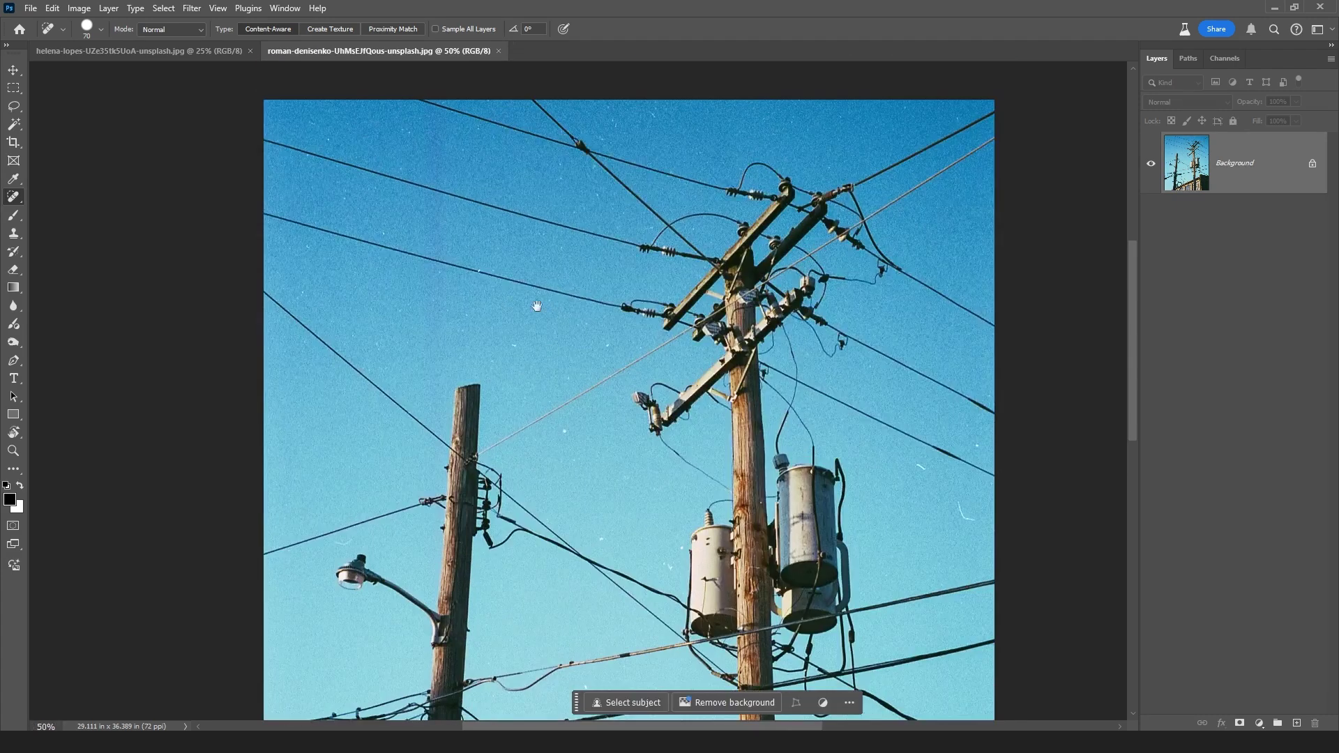
Step: Fit the photo on screen, return to the Remove Tool and open Find distractions
key(ctrl+0)
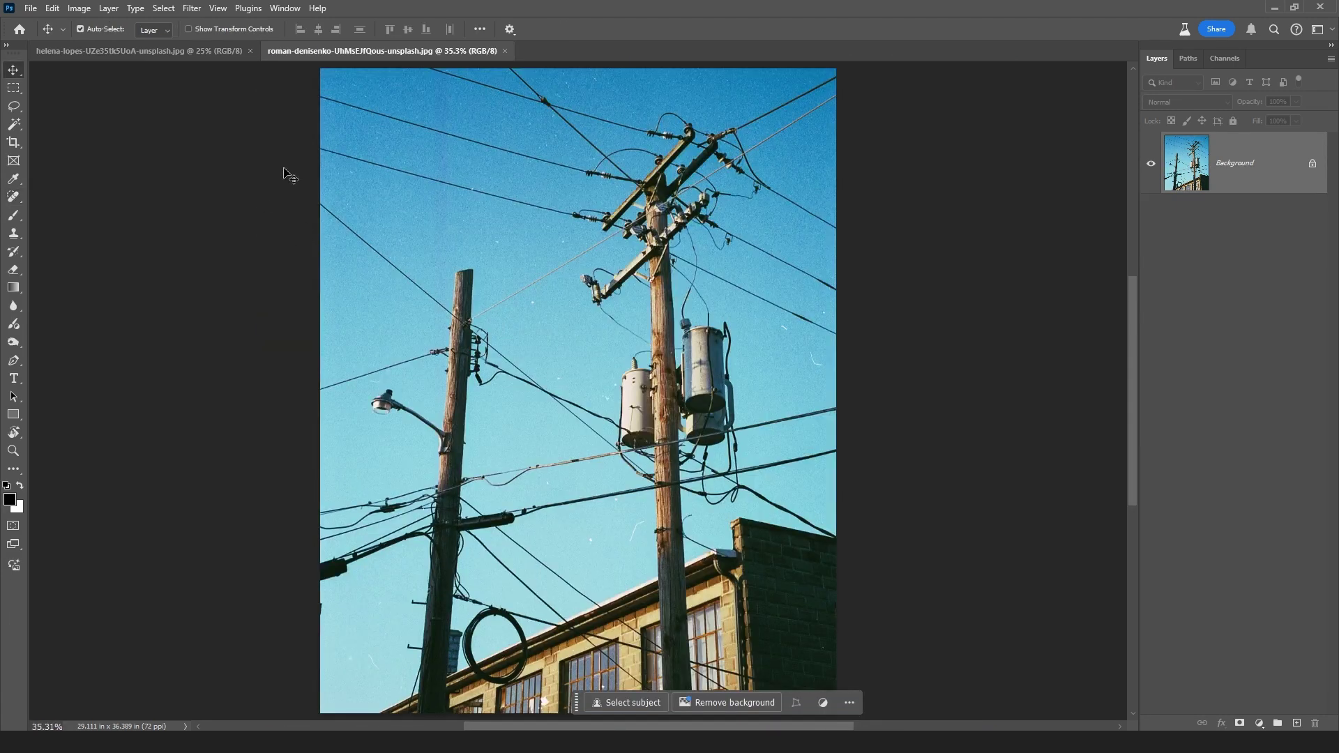
right_click(13, 197)
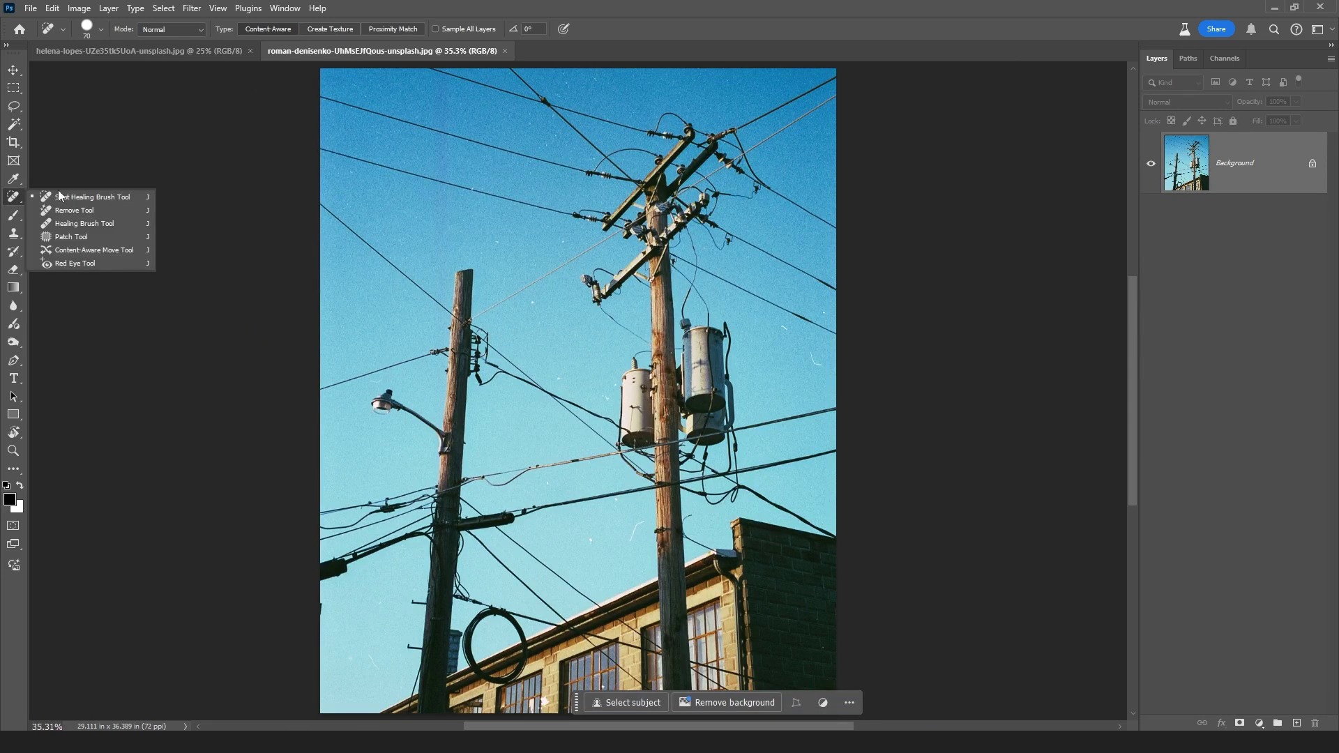
click(86, 214)
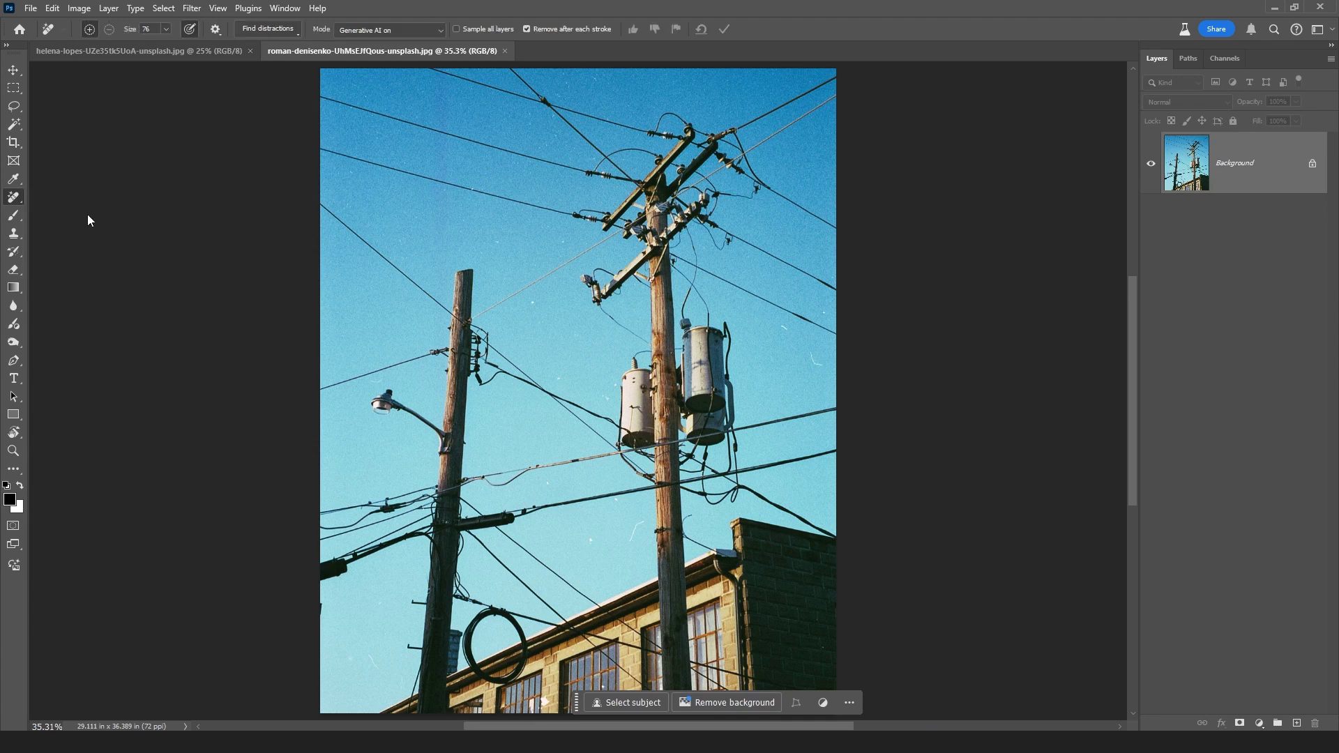
click(284, 32)
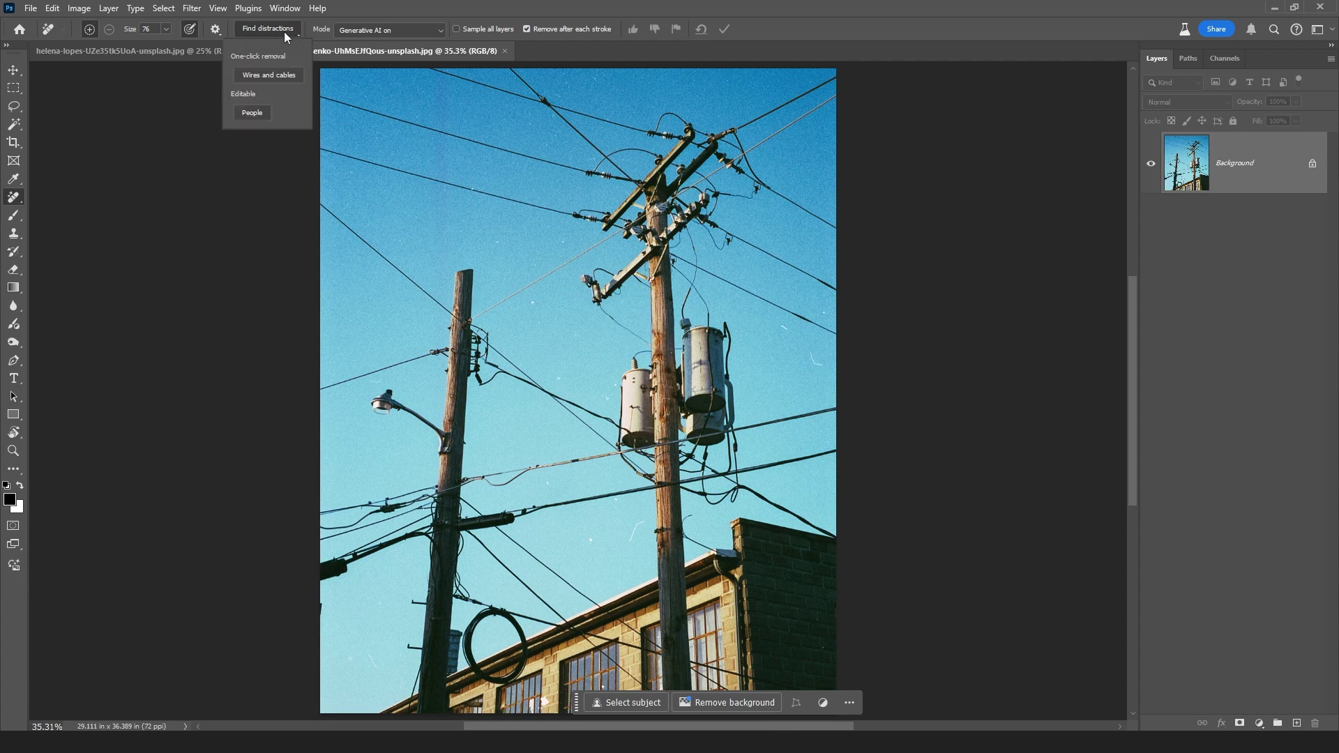
click(282, 76)
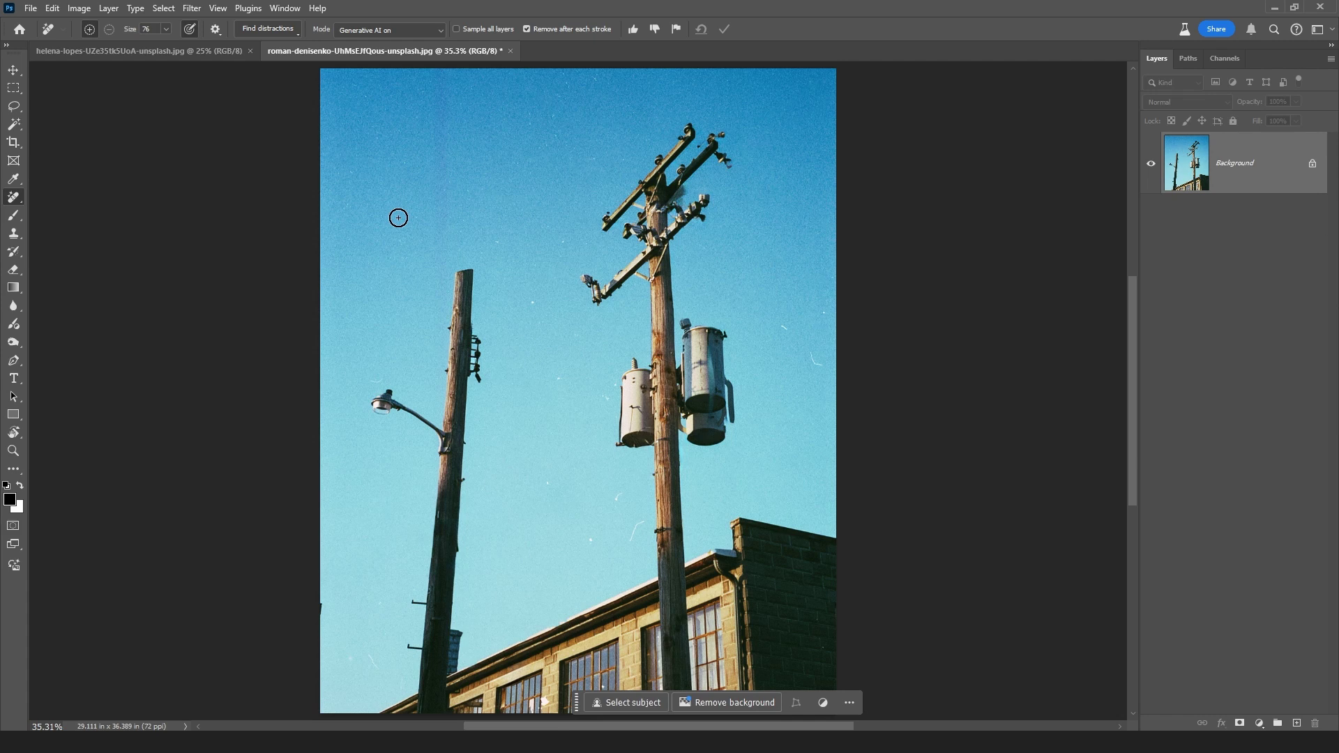
click(275, 32)
click(373, 31)
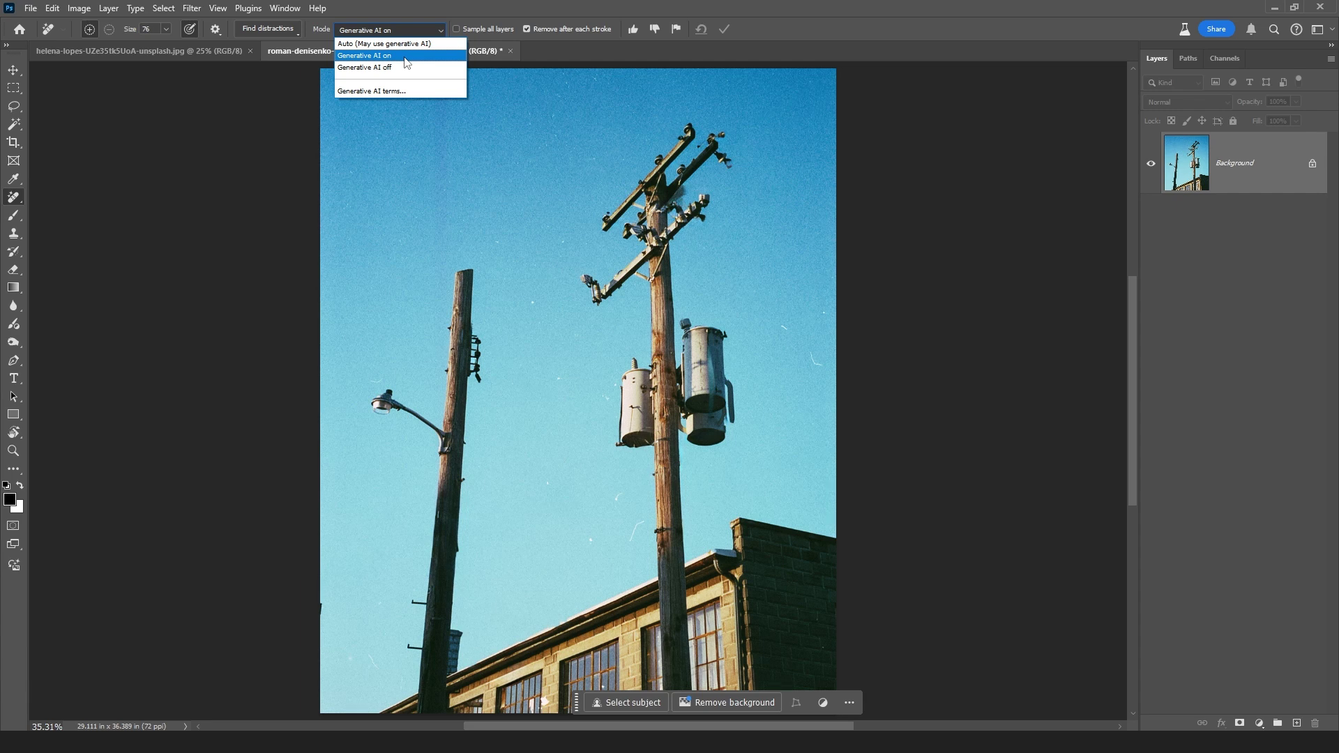
click(405, 62)
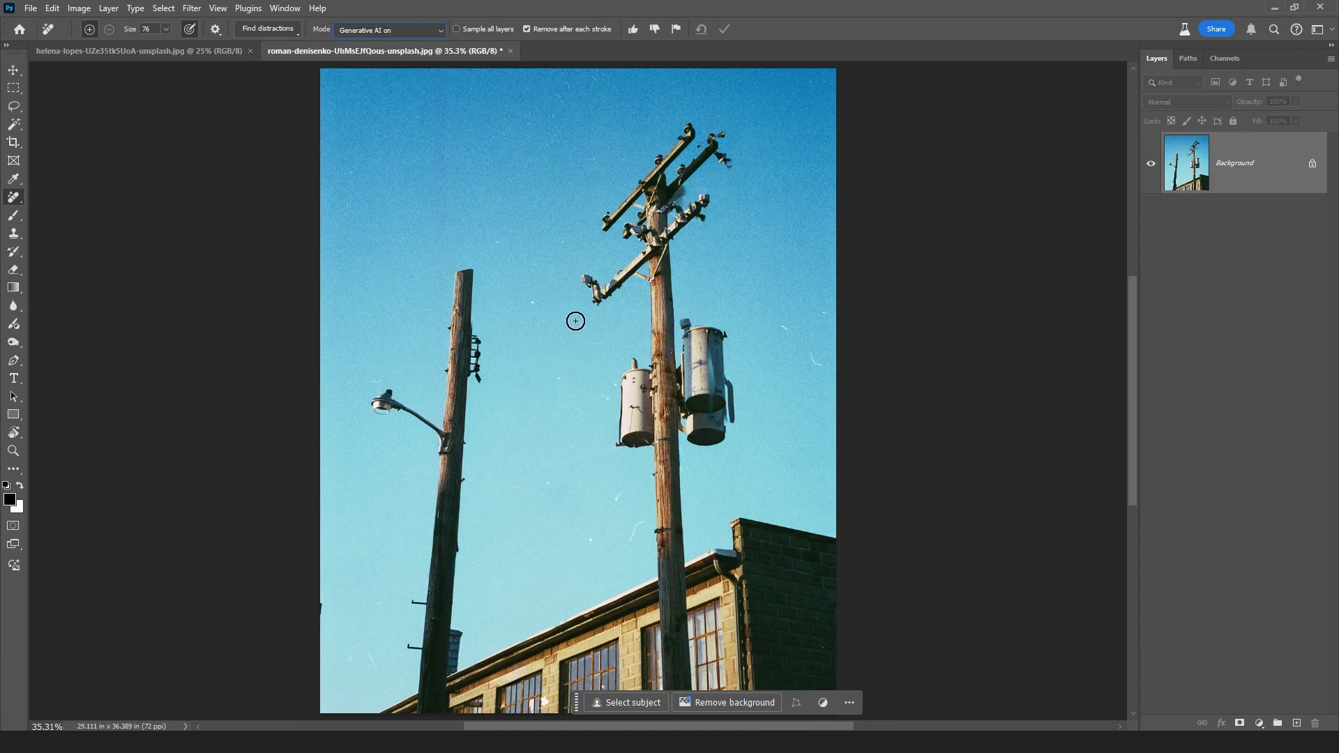
drag(568, 419, 562, 293)
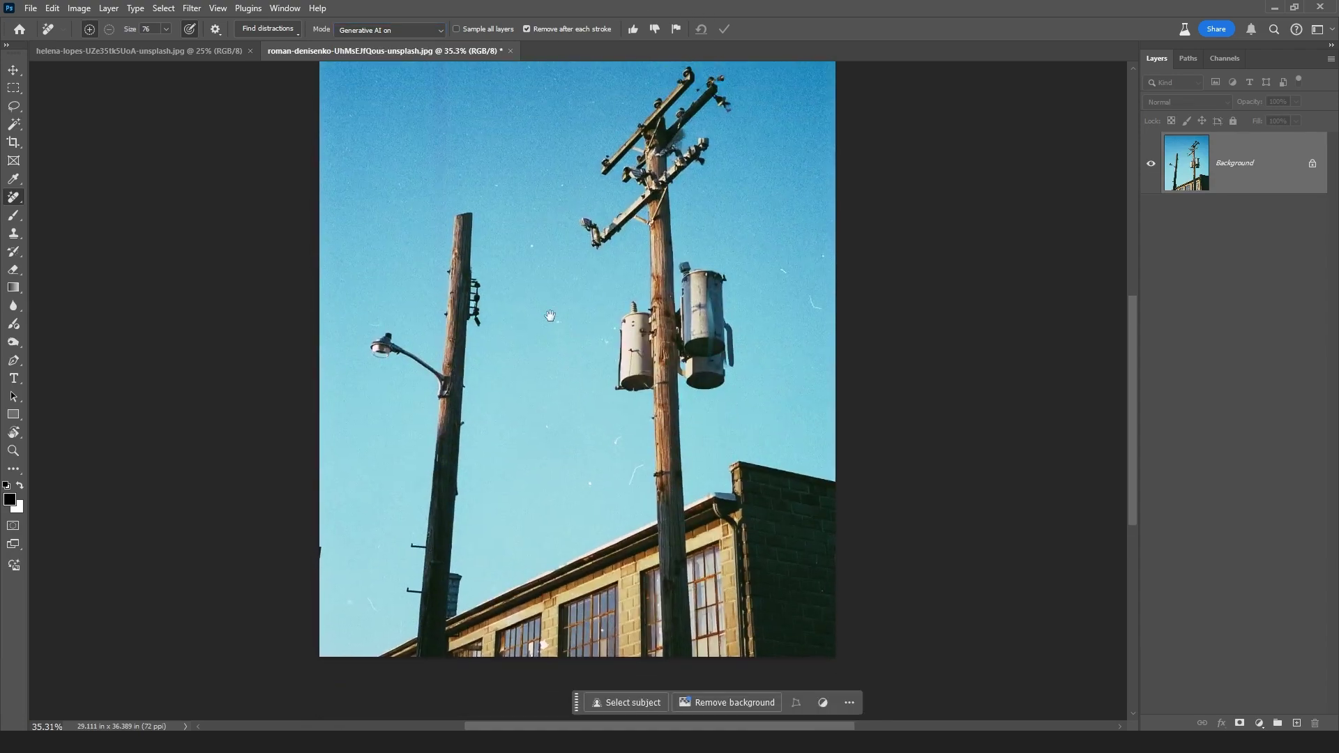
scroll(516, 349, down, 1)
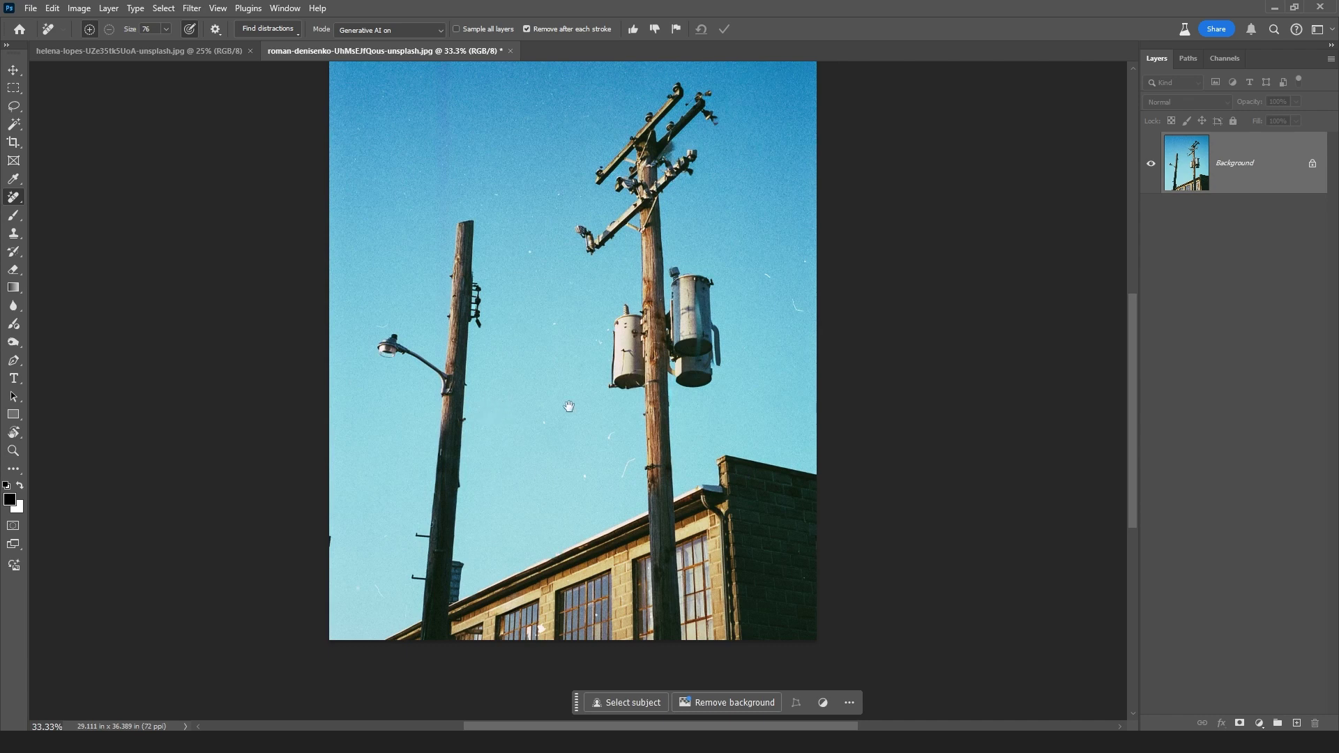
key(v)
key(F12)
key(ctrl)
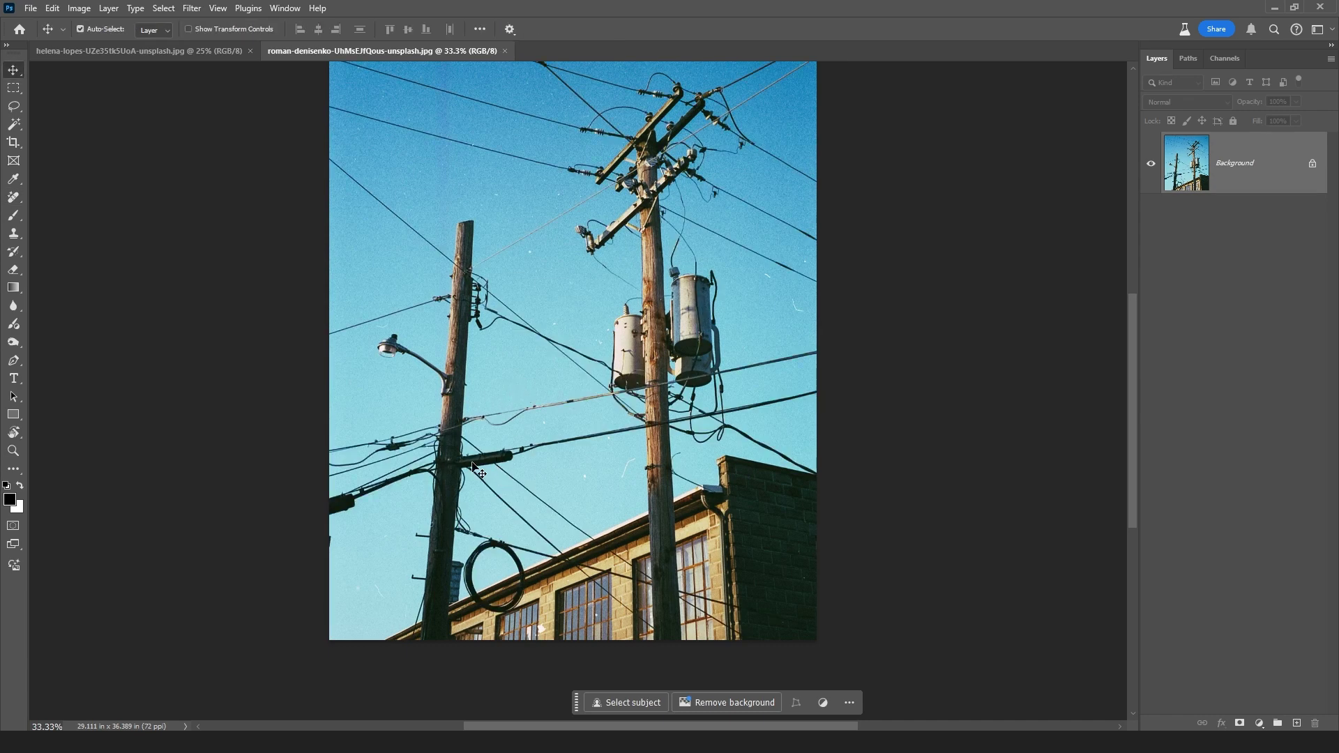
Step: Add an empty Layer 1 above the Background and select the Remove Tool
key(z)
key(v)
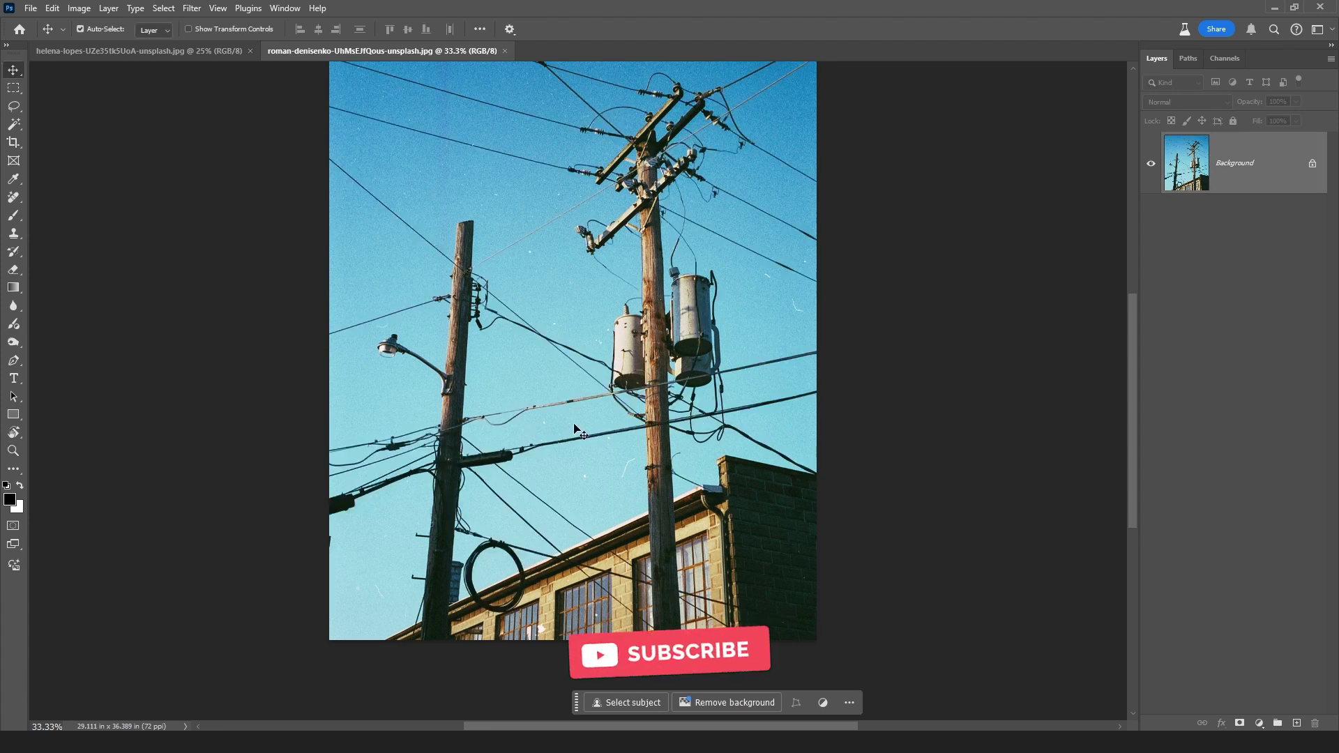
click(1296, 723)
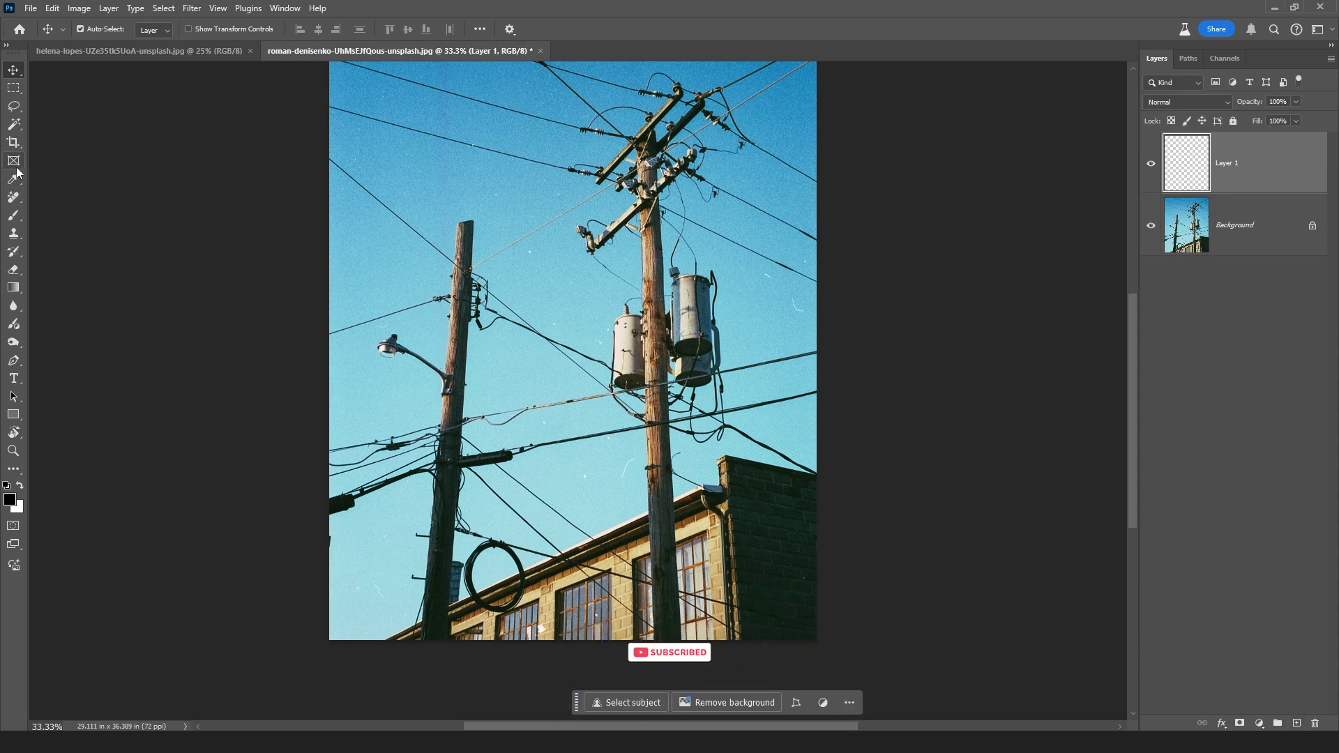
drag(14, 198, 56, 214)
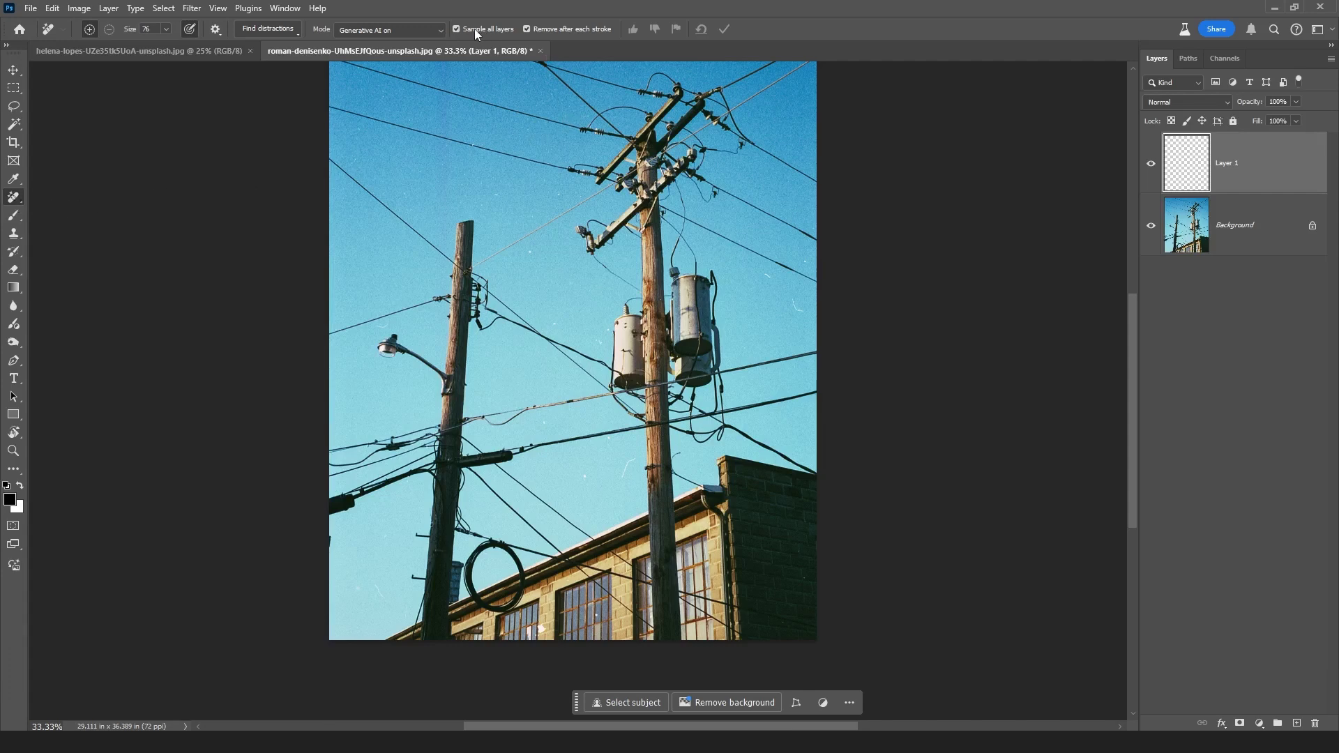
Step: Remove all wires and cables onto Layer 1, compare with the original, then add a black layer mask
click(294, 27)
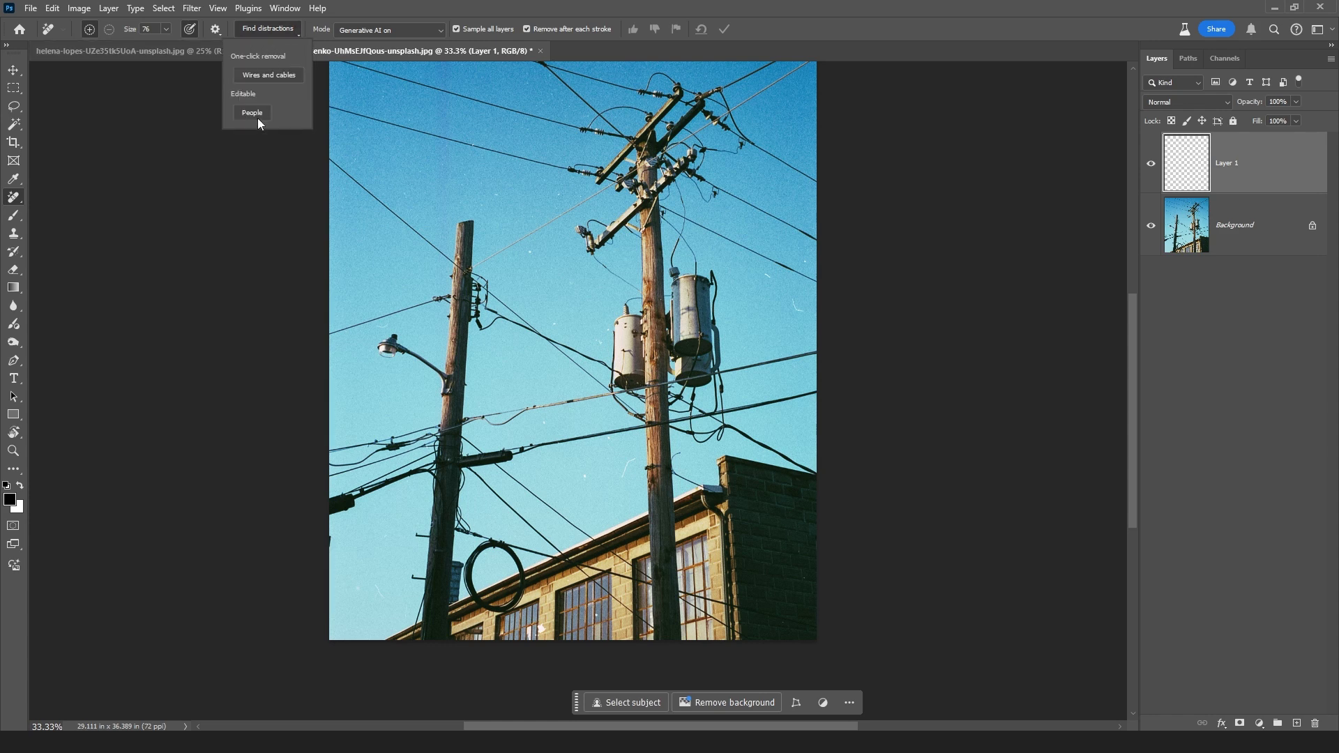
click(273, 76)
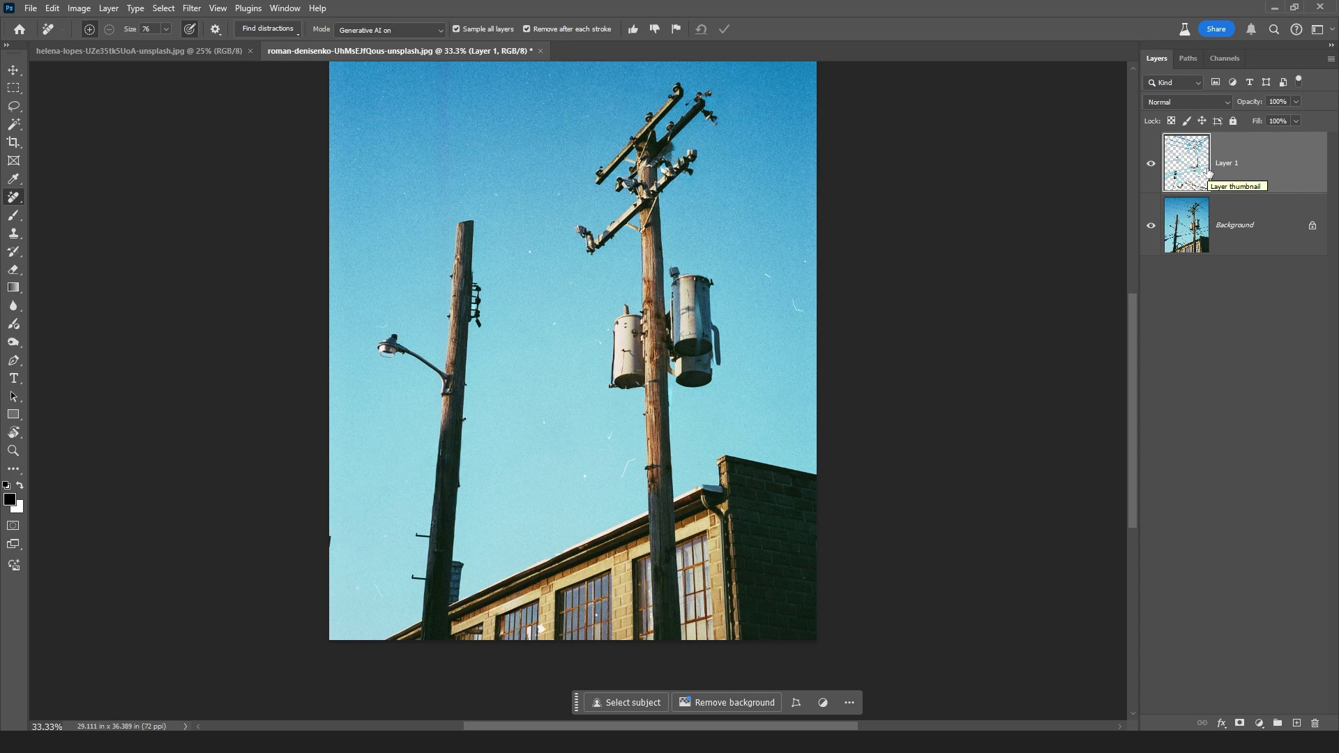
click(1152, 164)
click(1151, 165)
click(1152, 167)
click(1152, 168)
alt+click(1240, 724)
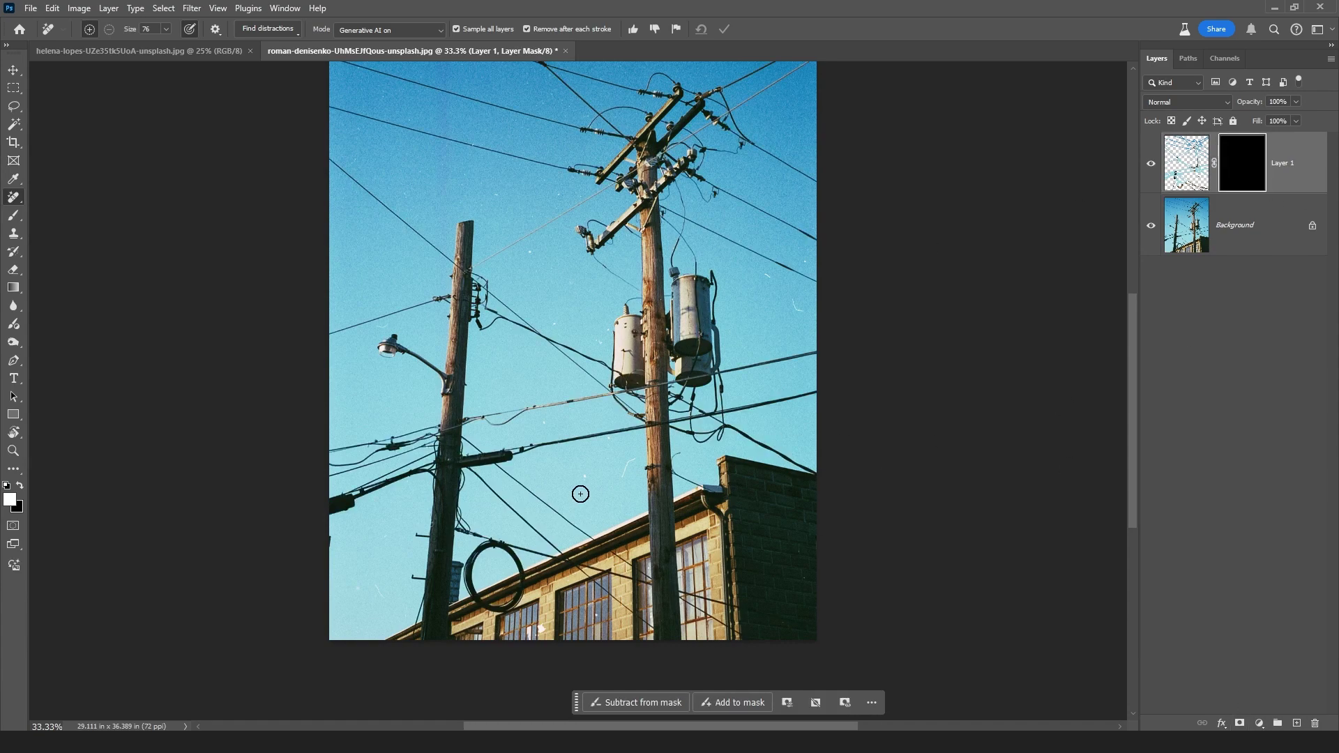
Step: Swap Layer 1's black mask for a white one and test an undone 150 px black stroke by the left pole
scroll(512, 451, up, 1)
key(ctrl+z)
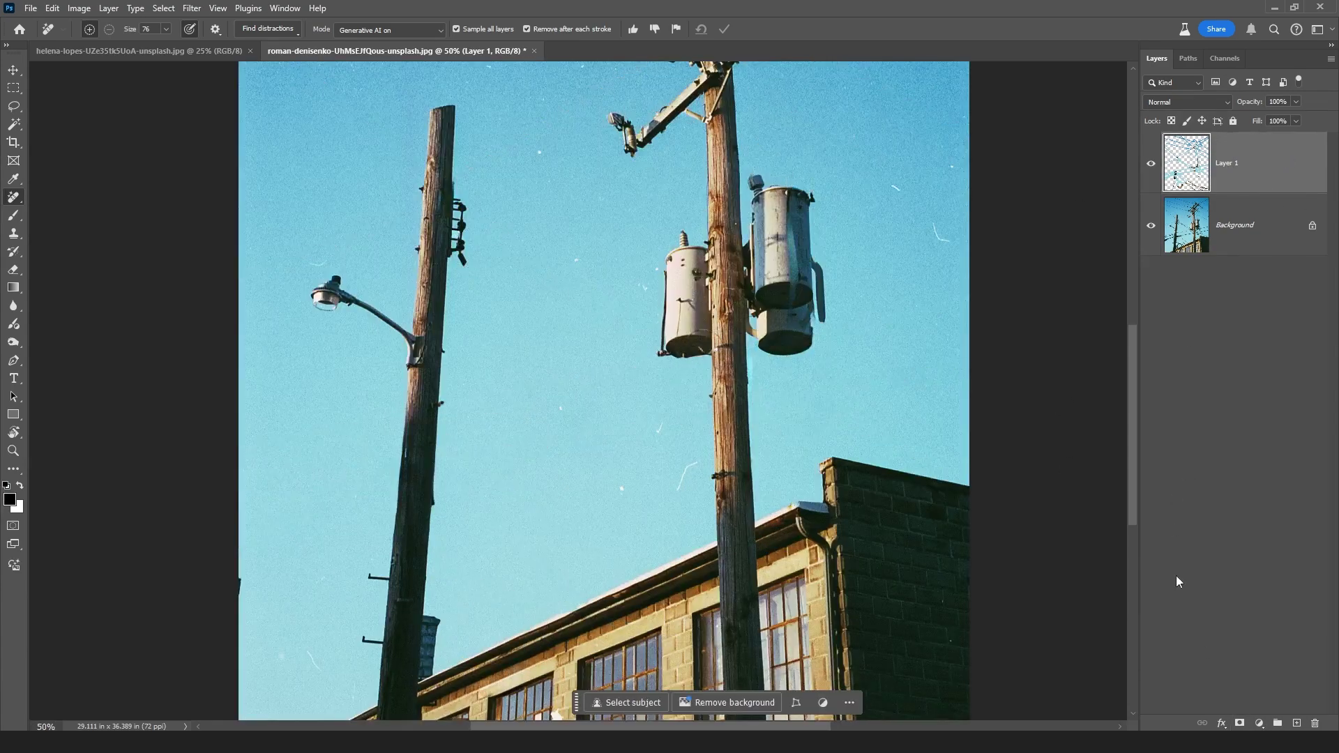
click(1239, 722)
drag(514, 469, 598, 463)
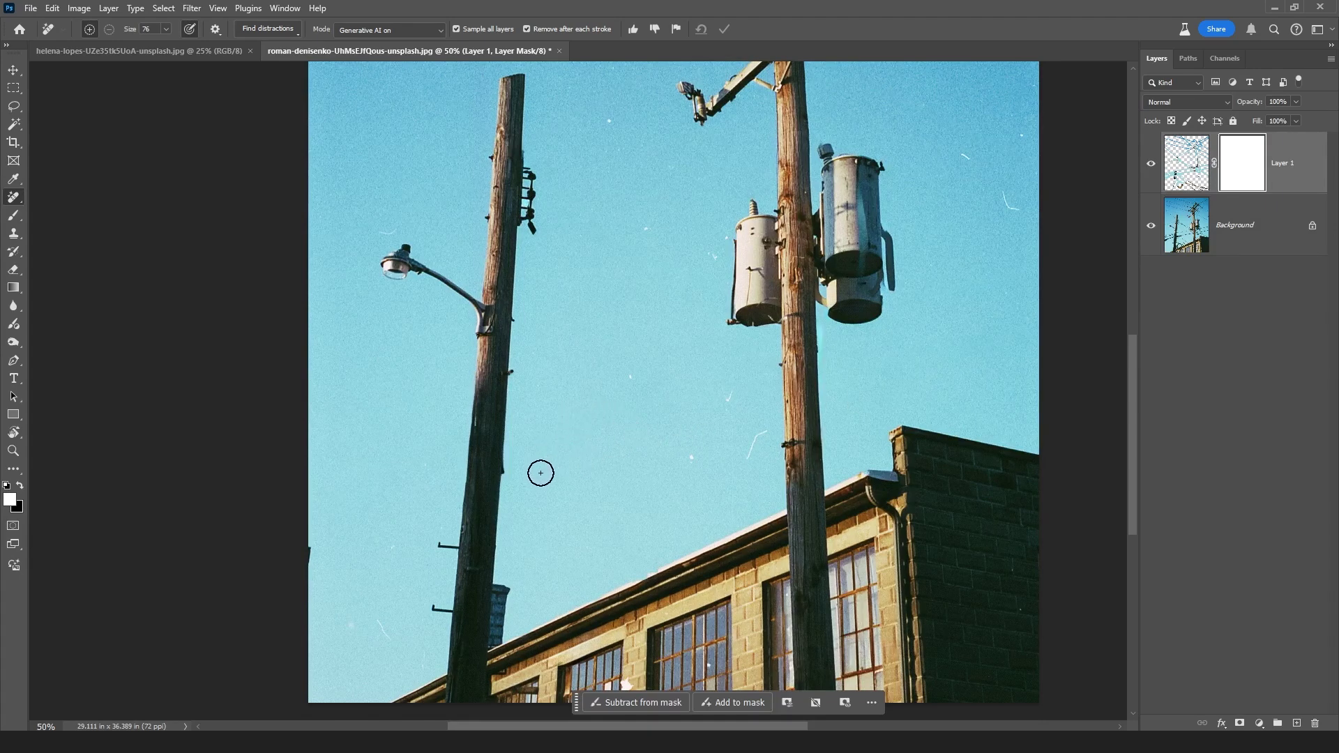
key(b)
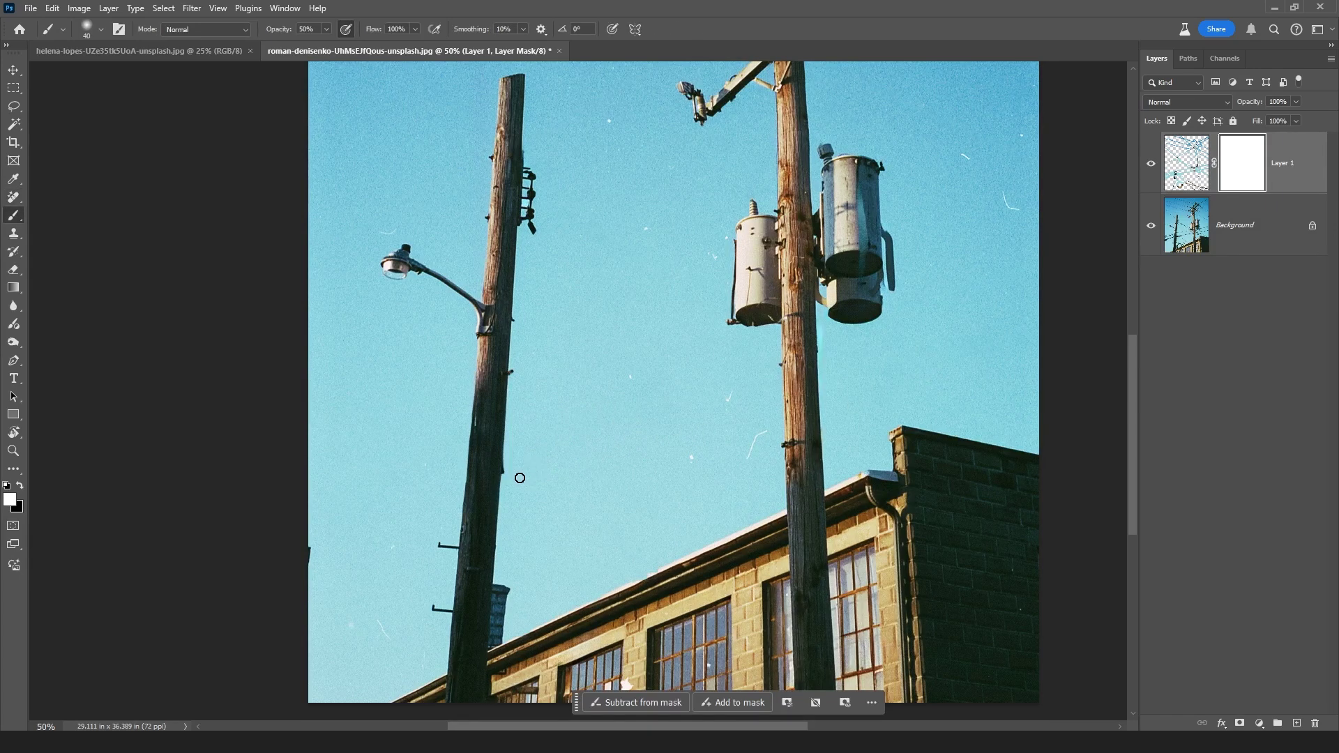
key(bracketright)
key(bracketright)
key(bracketright)
key(bracketright)
key(bracketright)
key(bracketright)
key(bracketright)
key(bracketright)
key(x)
mouse_move(577, 460)
mouse_down()
mouse_move(496, 492)
mouse_move(552, 479)
mouse_move(512, 457)
mouse_move(518, 472)
mouse_move(506, 445)
mouse_move(551, 421)
mouse_move(485, 430)
mouse_move(595, 419)
mouse_move(546, 426)
mouse_up()
key(ctrl+z)
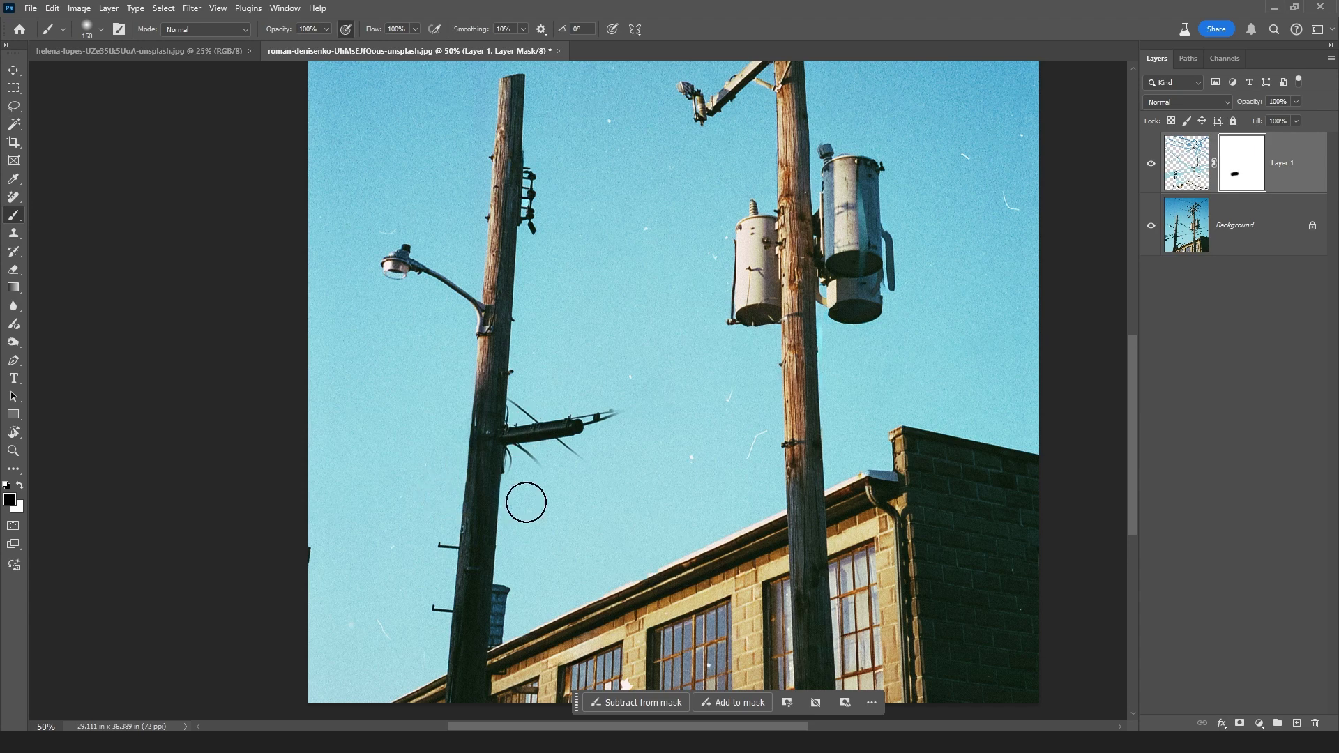
Step: Zoom in on the left pole's crossarm and mask out the diagonal wire below it
key(ctrl+plus)
key(ctrl+plus)
key(ctrl+plus)
drag(574, 506, 568, 419)
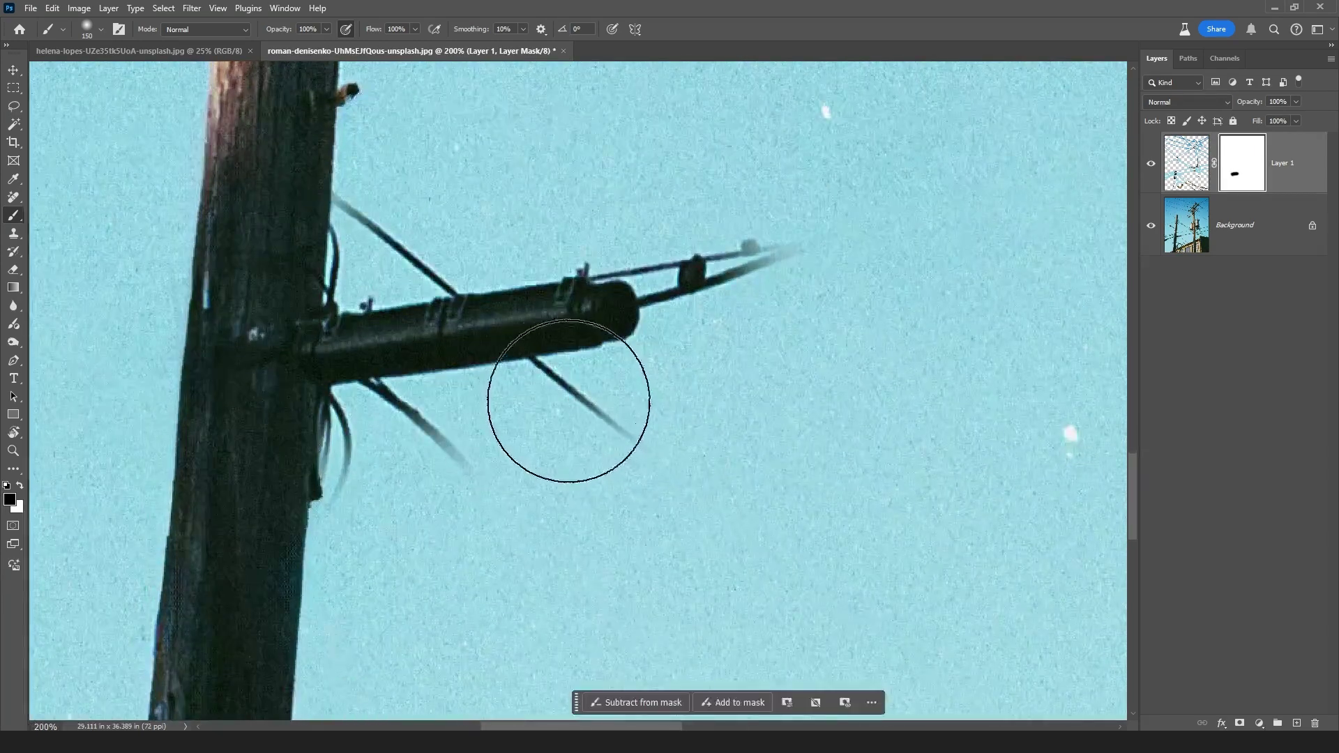
key(x)
key(bracketleft)
key(bracketleft)
key(bracketleft)
key(bracketleft)
key(bracketleft)
key(bracketleft)
key(bracketleft)
key(bracketleft)
key(bracketleft)
key(bracketleft)
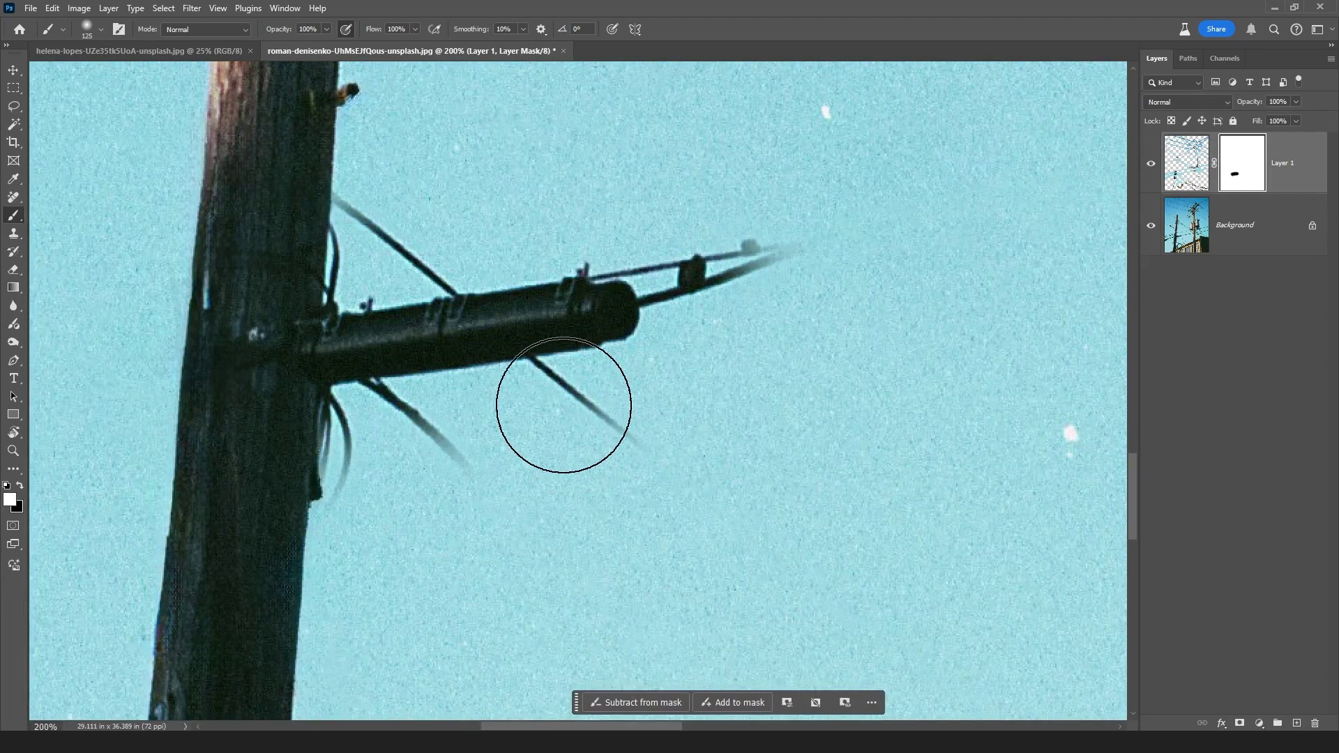
drag(537, 363, 634, 436)
Step: Set a smaller, soft brush of about 15 px for fine mask painting
key(bracketleft)
right_click(540, 367)
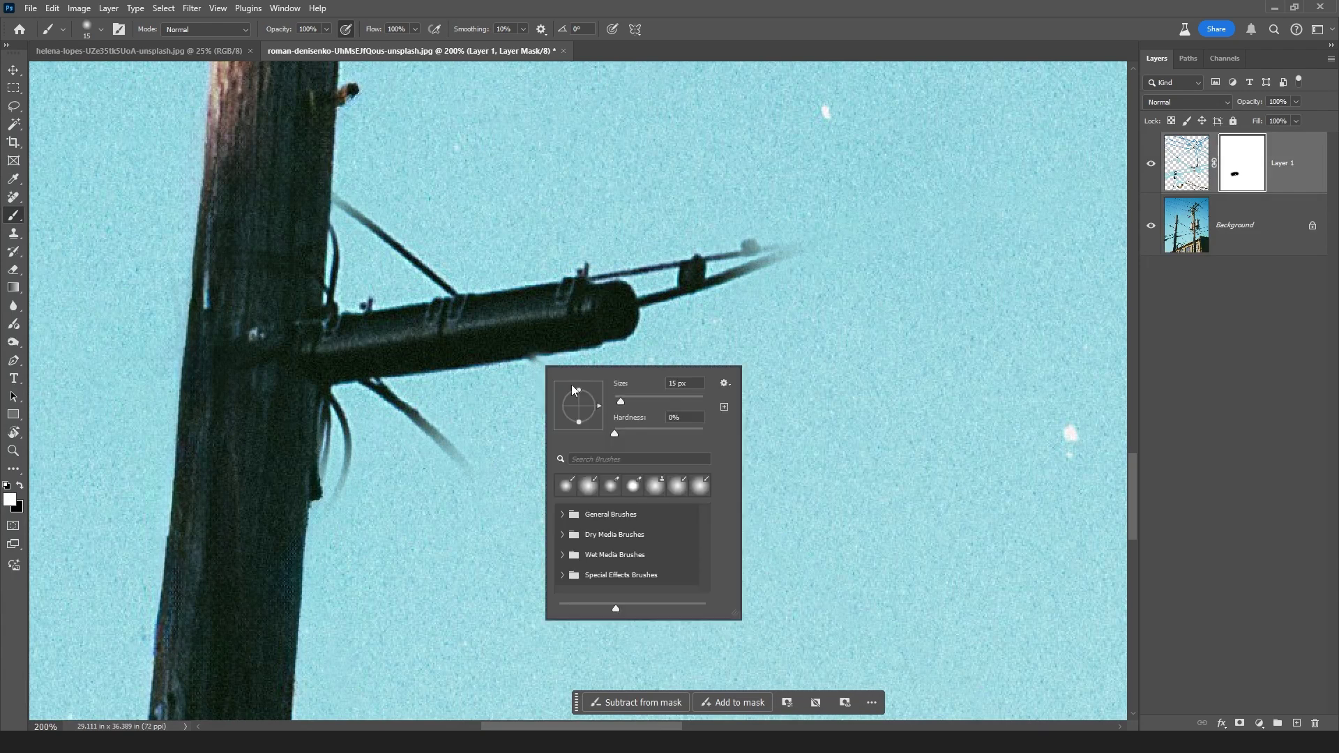
click(676, 417)
key(Escape)
Step: Paint out the diagonal wire, loop and upper thin wire by the pole, then fit the photo on screen
scroll(538, 400, up, 1)
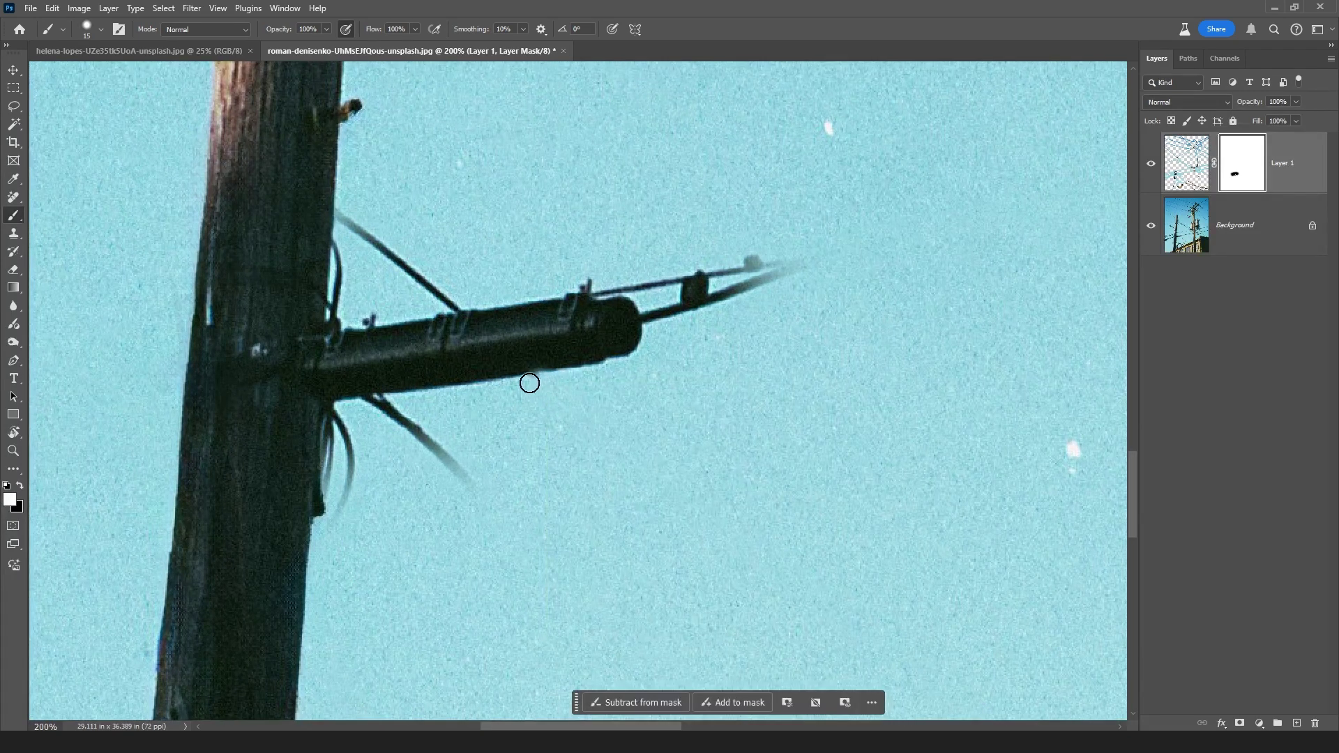
scroll(551, 391, left, 1)
mouse_move(389, 408)
mouse_down()
mouse_move(531, 512)
mouse_move(418, 452)
mouse_move(373, 453)
mouse_up()
scroll(472, 415, up, 3)
mouse_move(471, 416)
mouse_down()
mouse_move(395, 352)
mouse_move(371, 440)
mouse_up()
scroll(376, 432, right, 1)
mouse_move(589, 419)
mouse_down()
mouse_move(810, 377)
mouse_move(642, 433)
mouse_up()
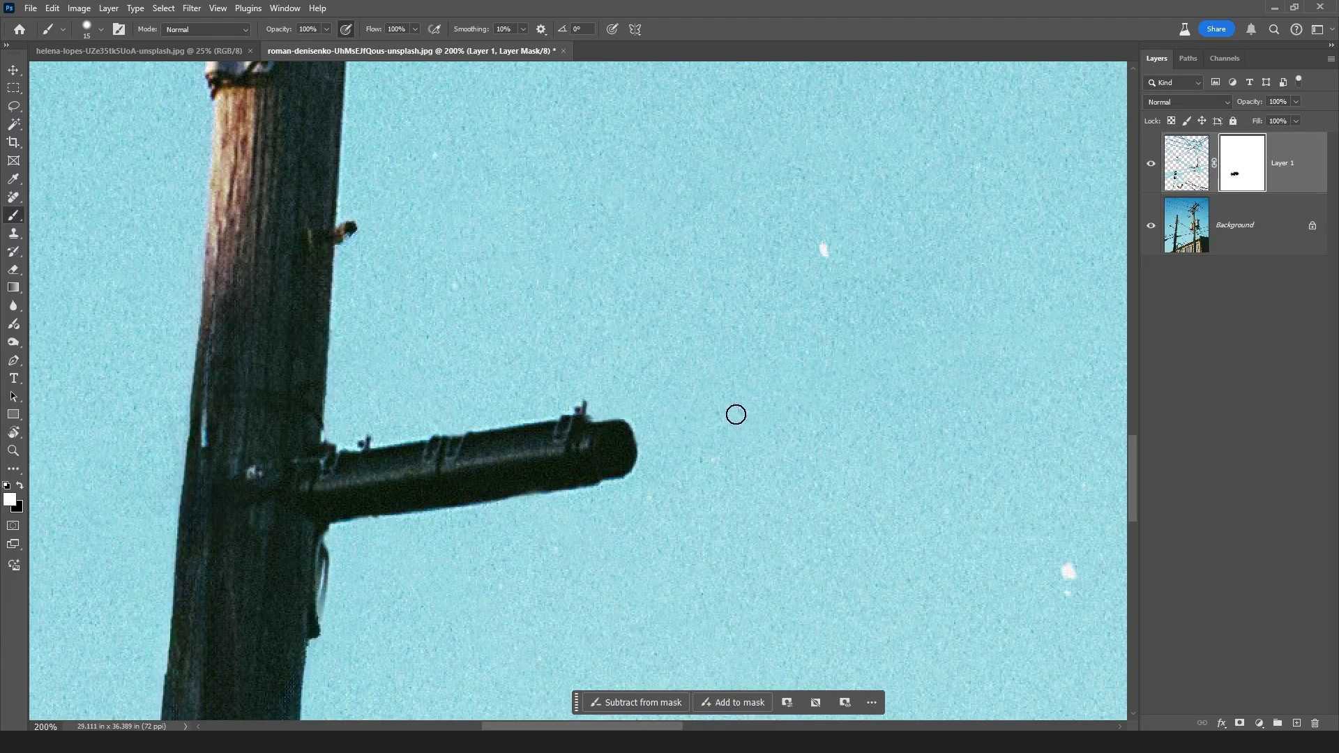
scroll(530, 321, up, 2)
key(ctrl+0)
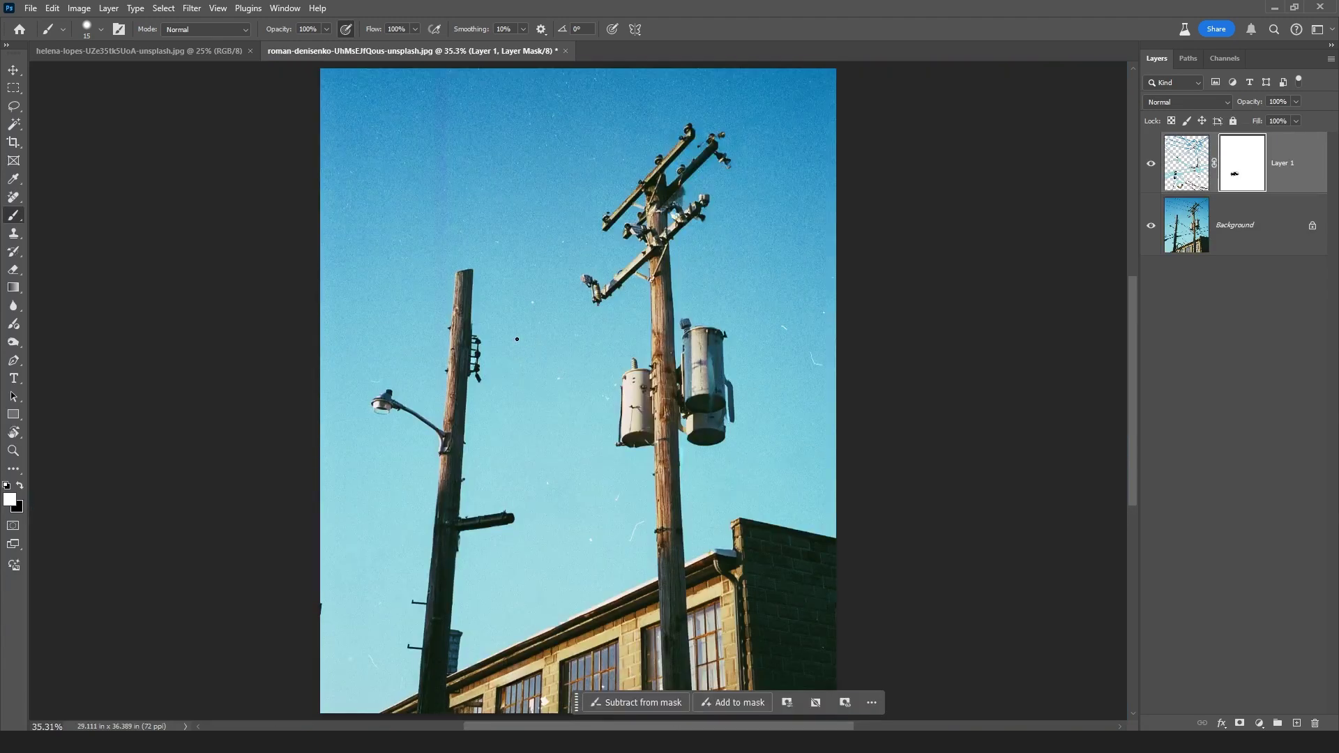
Step: Toggle the wire-removal layer on and off twice to compare, then zoom out
click(1150, 164)
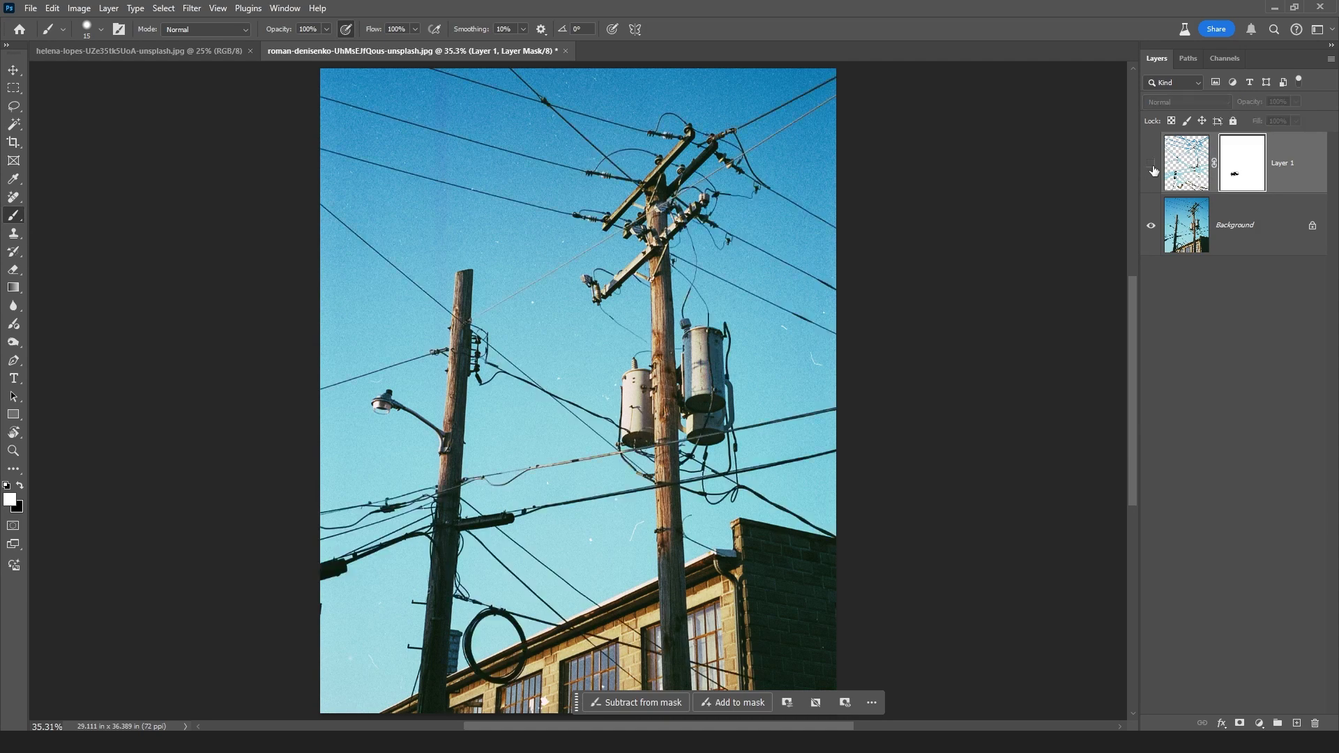
click(1151, 164)
click(1151, 163)
click(1151, 163)
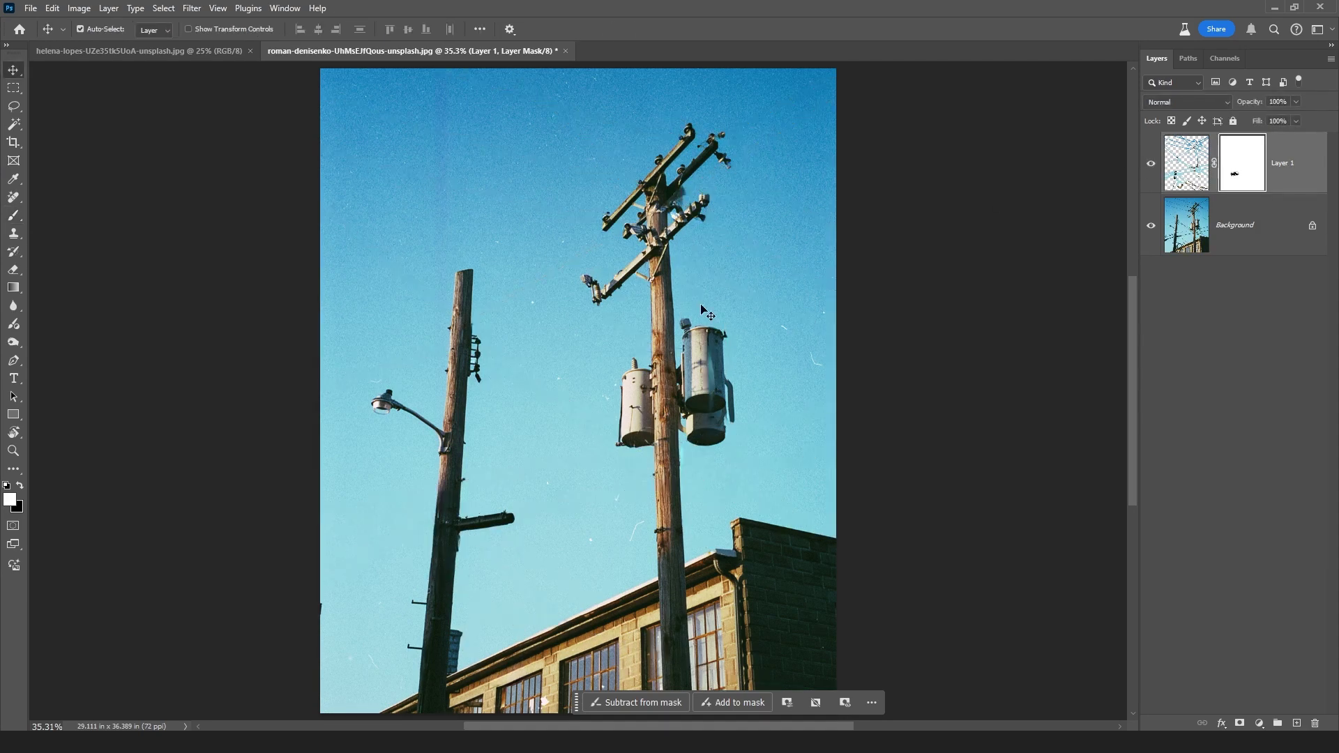
key(ctrl+minus)
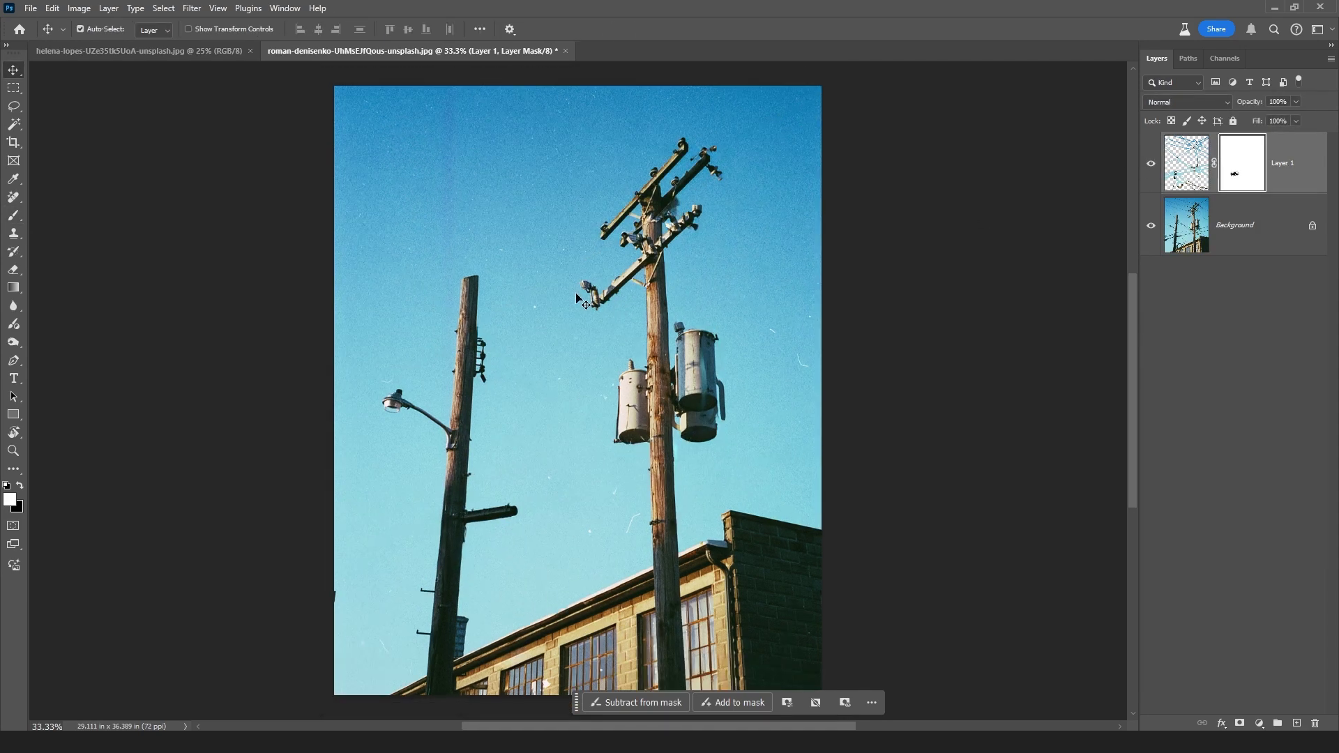
key(r)
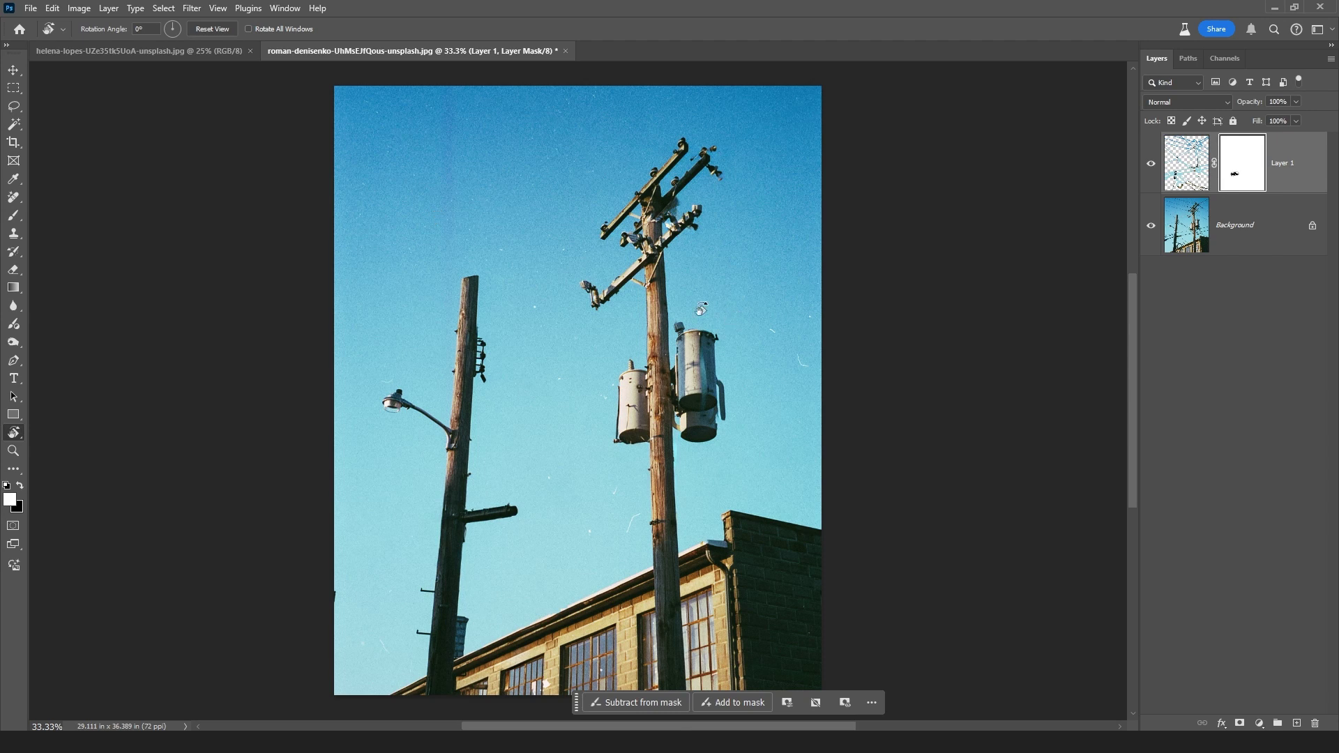
Step: Close the power-pole document without saving its changes
key(j)
right_click(13, 199)
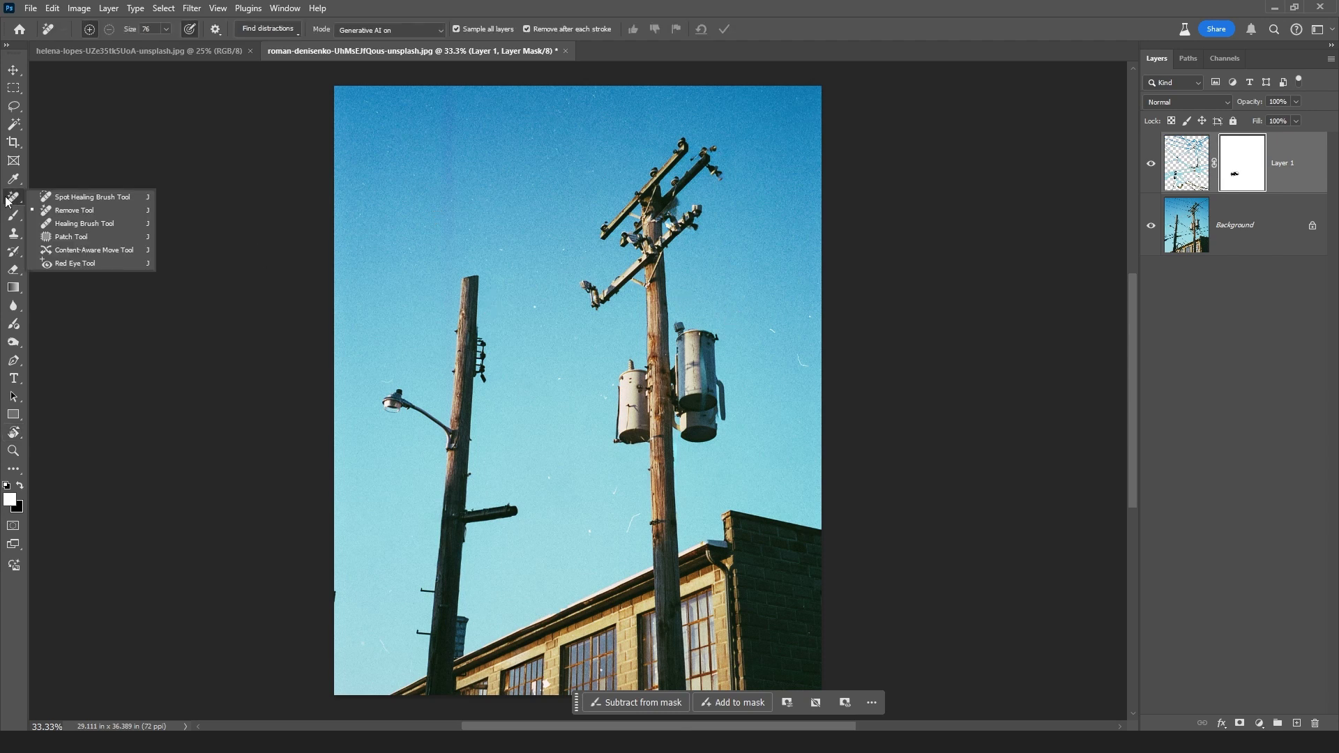
scroll(380, 260, up, 2)
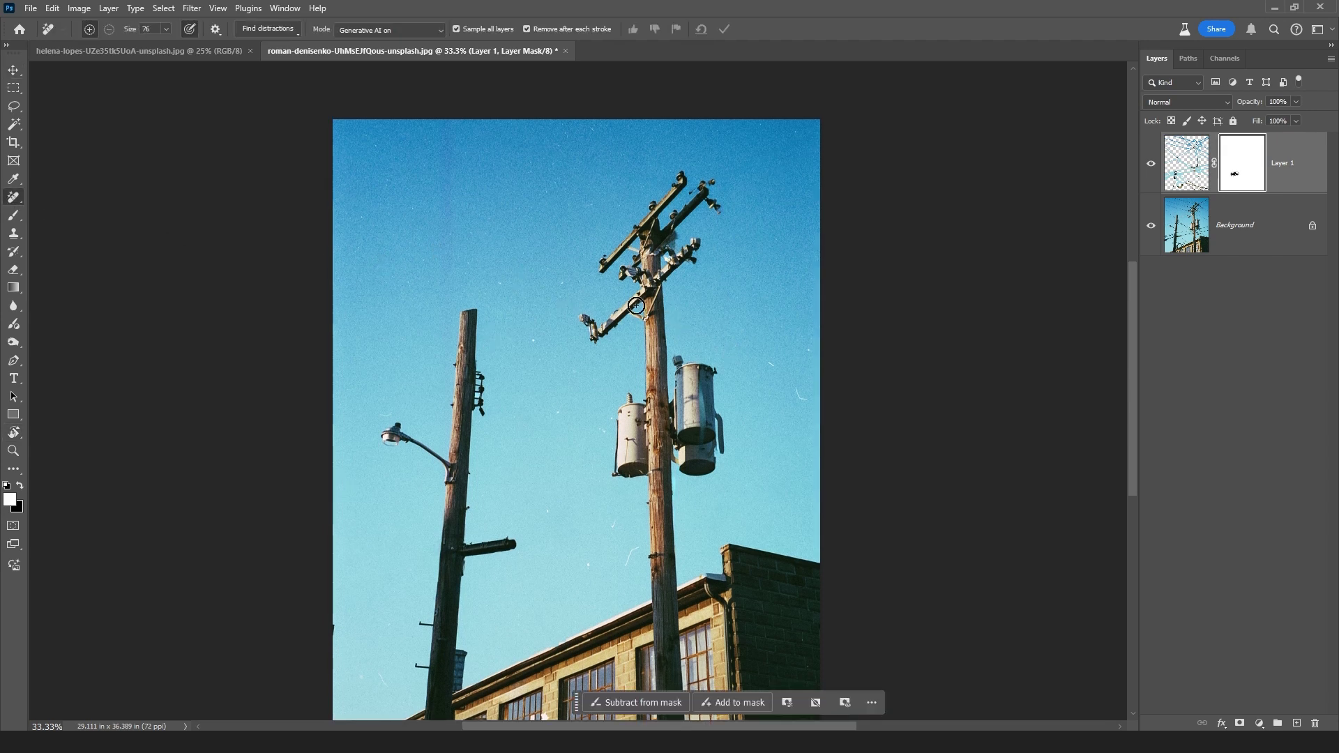
key(ctrl+w)
click(663, 274)
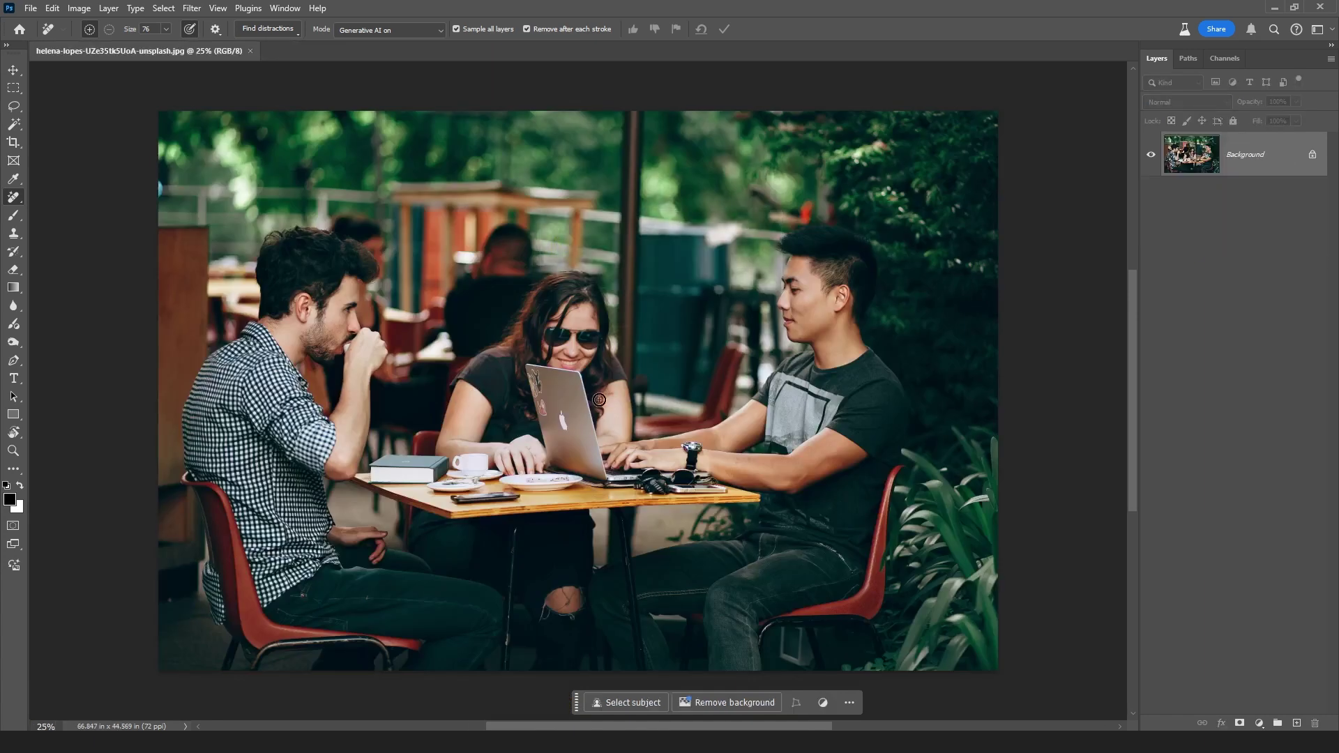
key(v)
drag(497, 402, 520, 406)
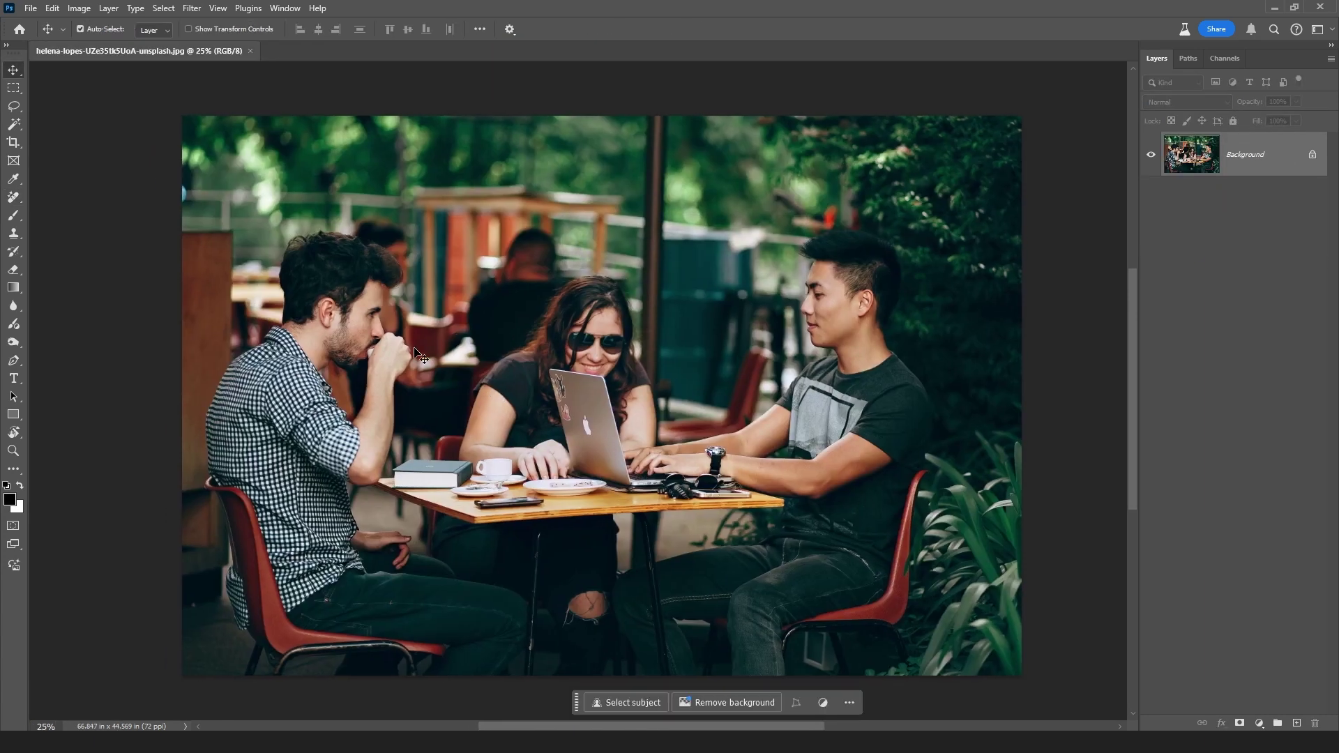
key(j)
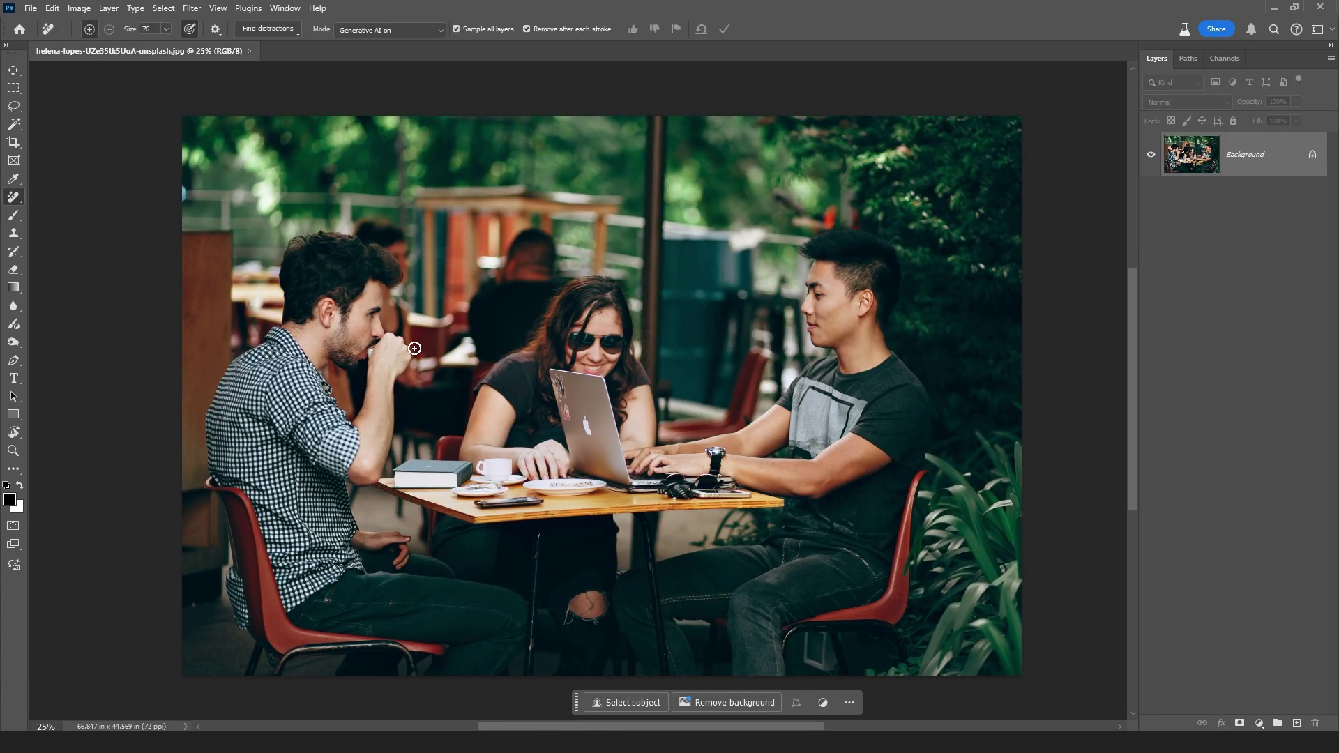
right_click(19, 198)
click(67, 215)
click(295, 32)
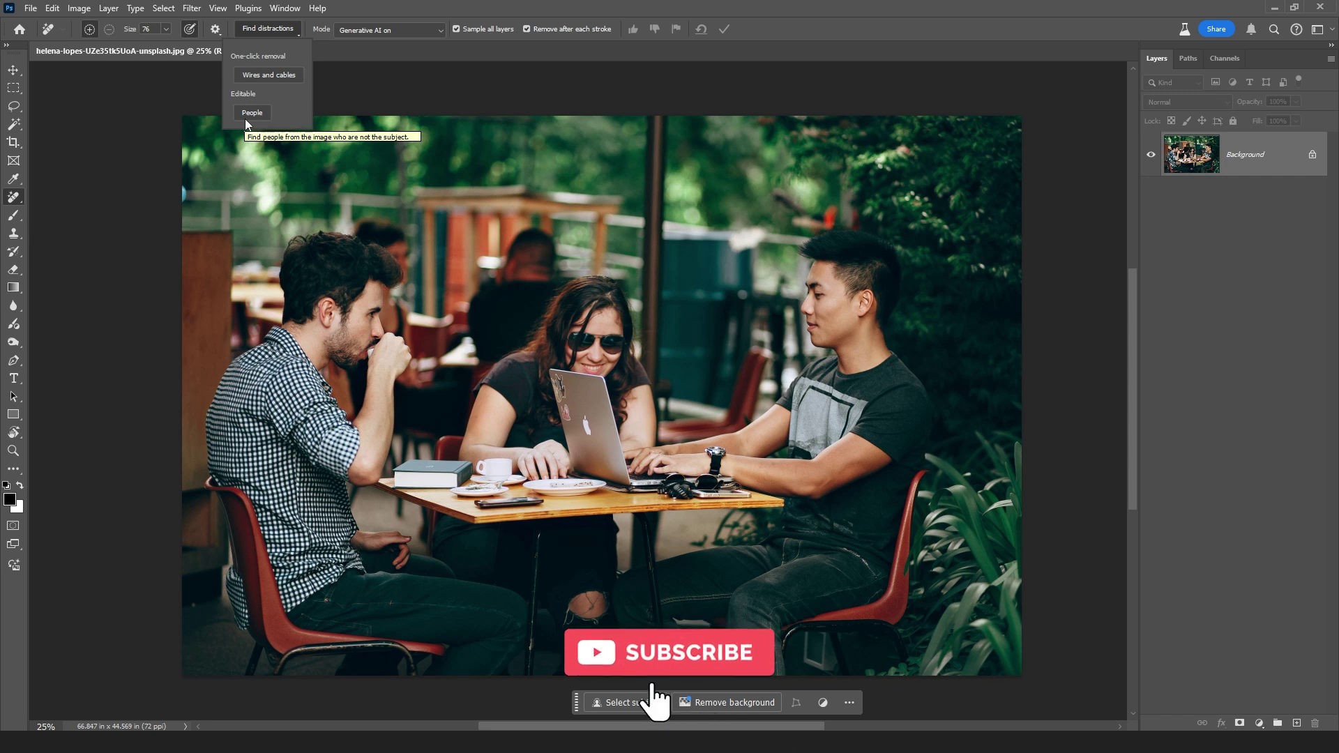
drag(782, 408, 758, 352)
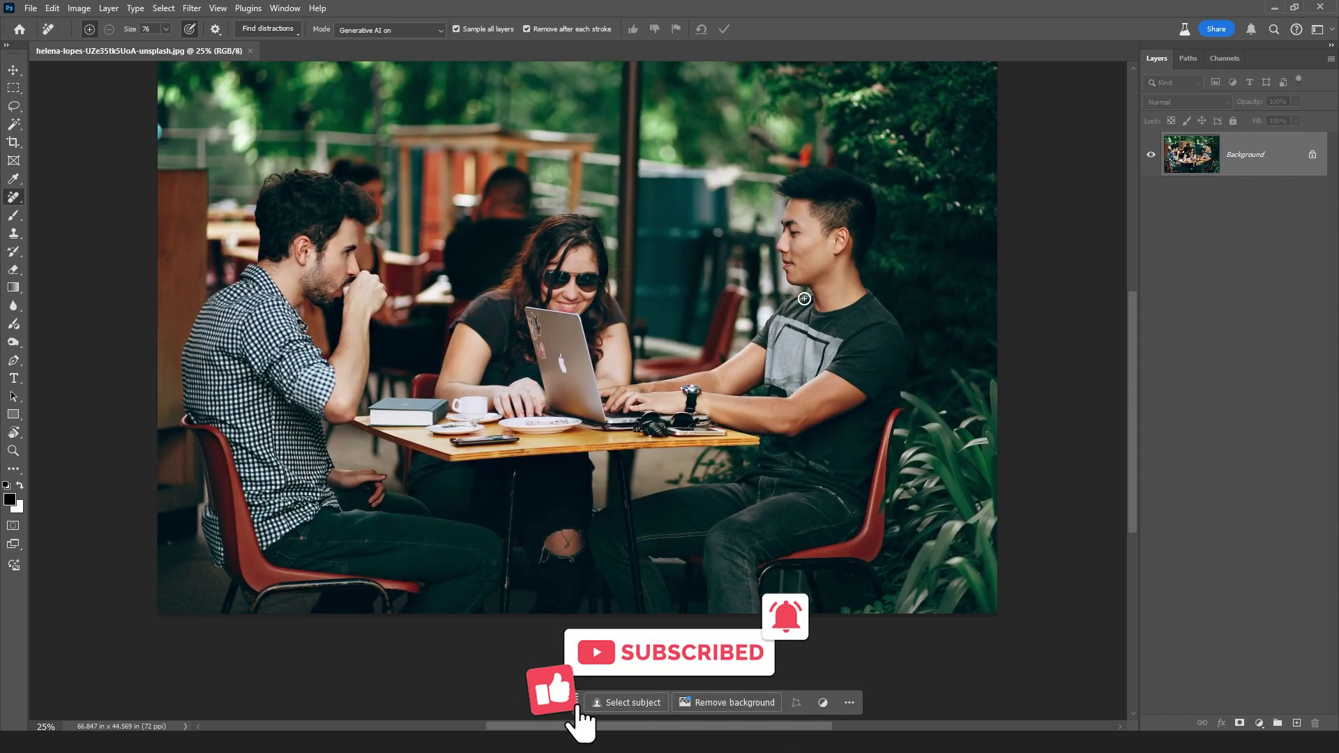
drag(450, 307, 453, 336)
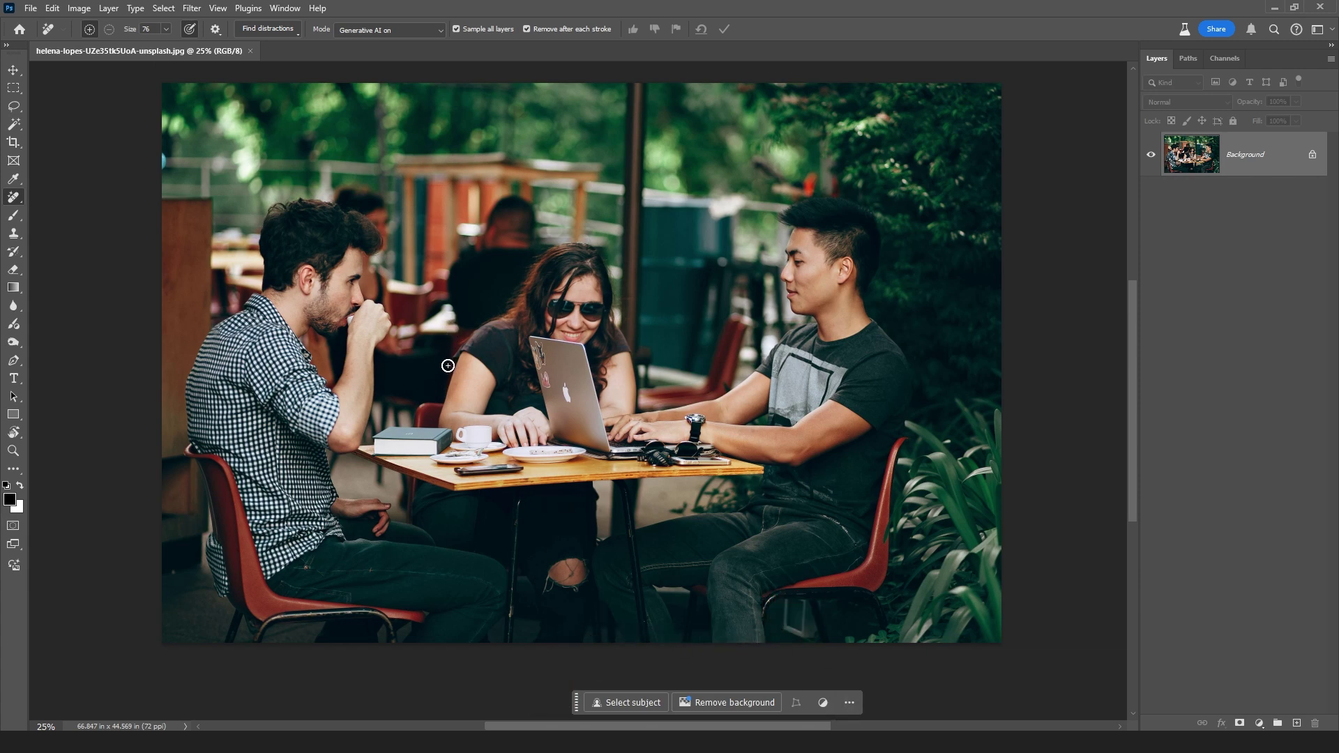
mouse_move(413, 396)
mouse_down()
mouse_move(440, 382)
mouse_move(471, 324)
mouse_move(514, 295)
mouse_move(542, 250)
mouse_move(520, 197)
mouse_move(450, 260)
mouse_move(447, 313)
mouse_move(416, 343)
mouse_move(403, 399)
mouse_up()
Step: Detect the background people with Find distractions and apply their removal with Generative AI on
click(291, 30)
click(252, 113)
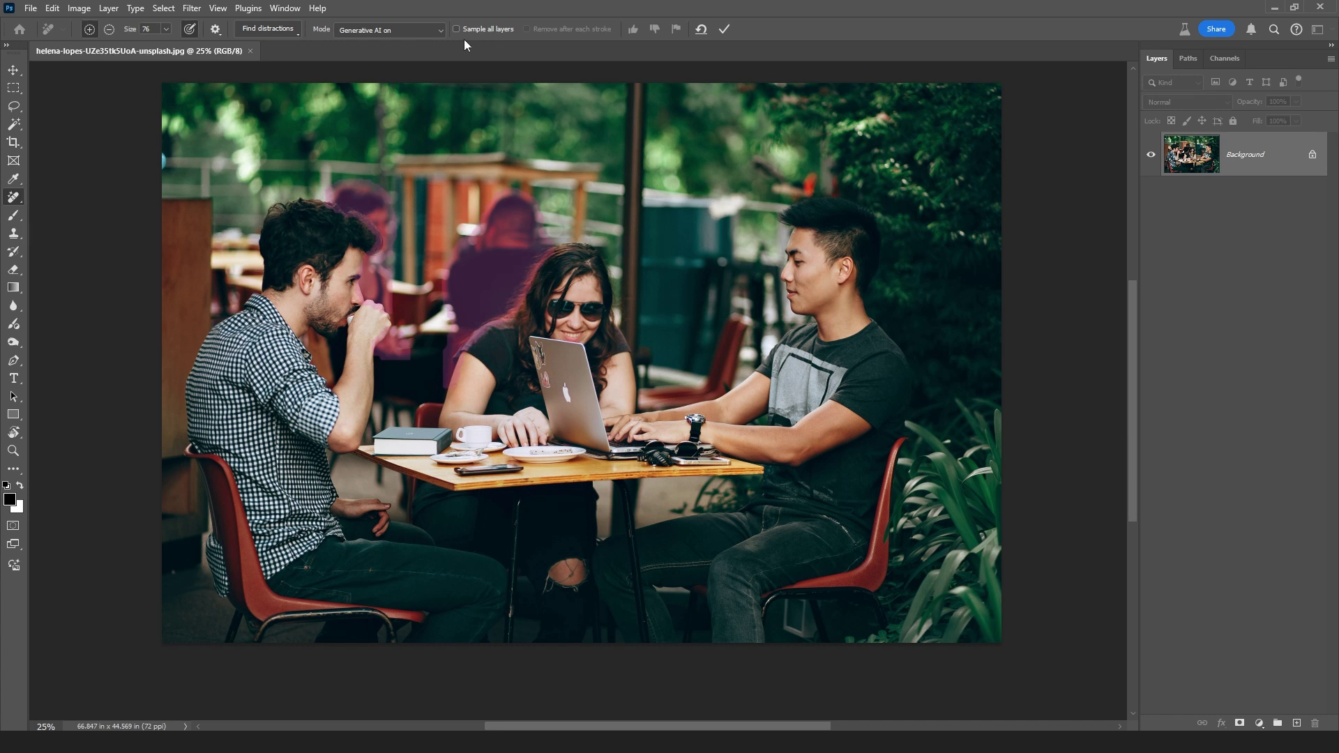
click(374, 31)
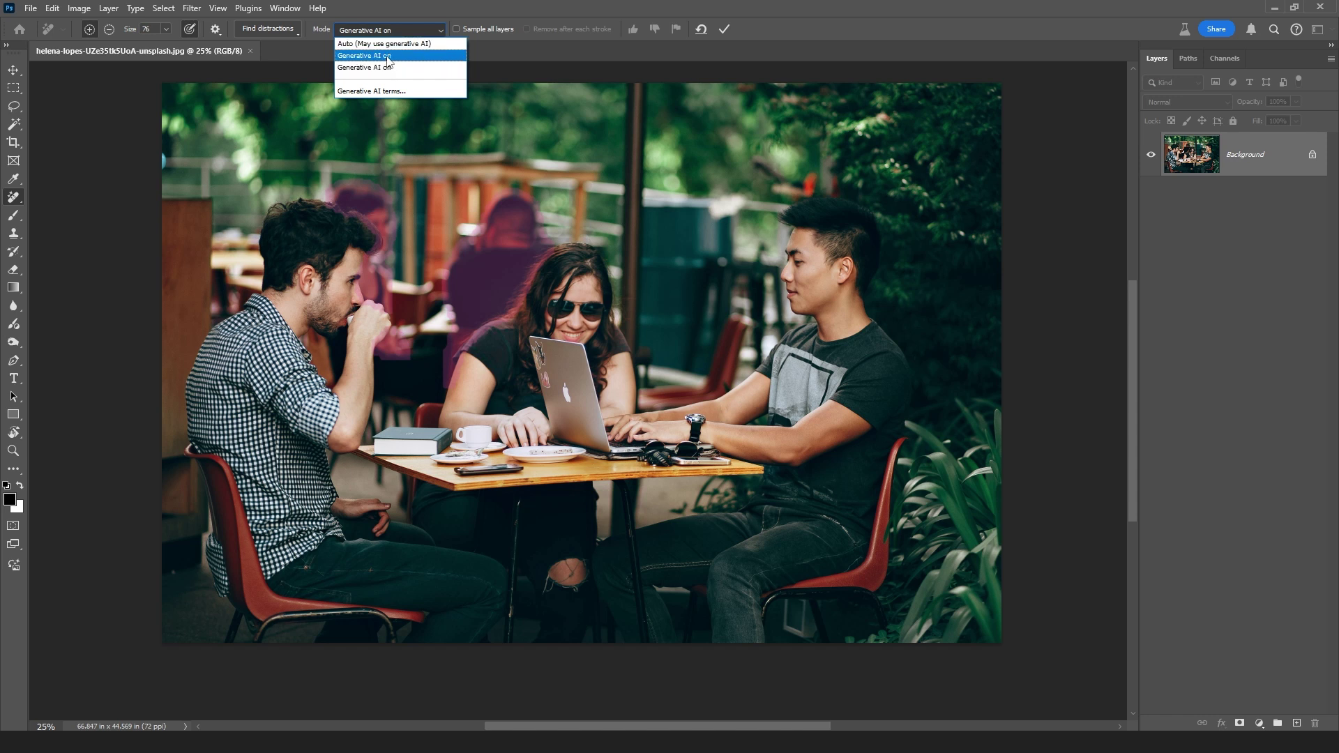
click(388, 56)
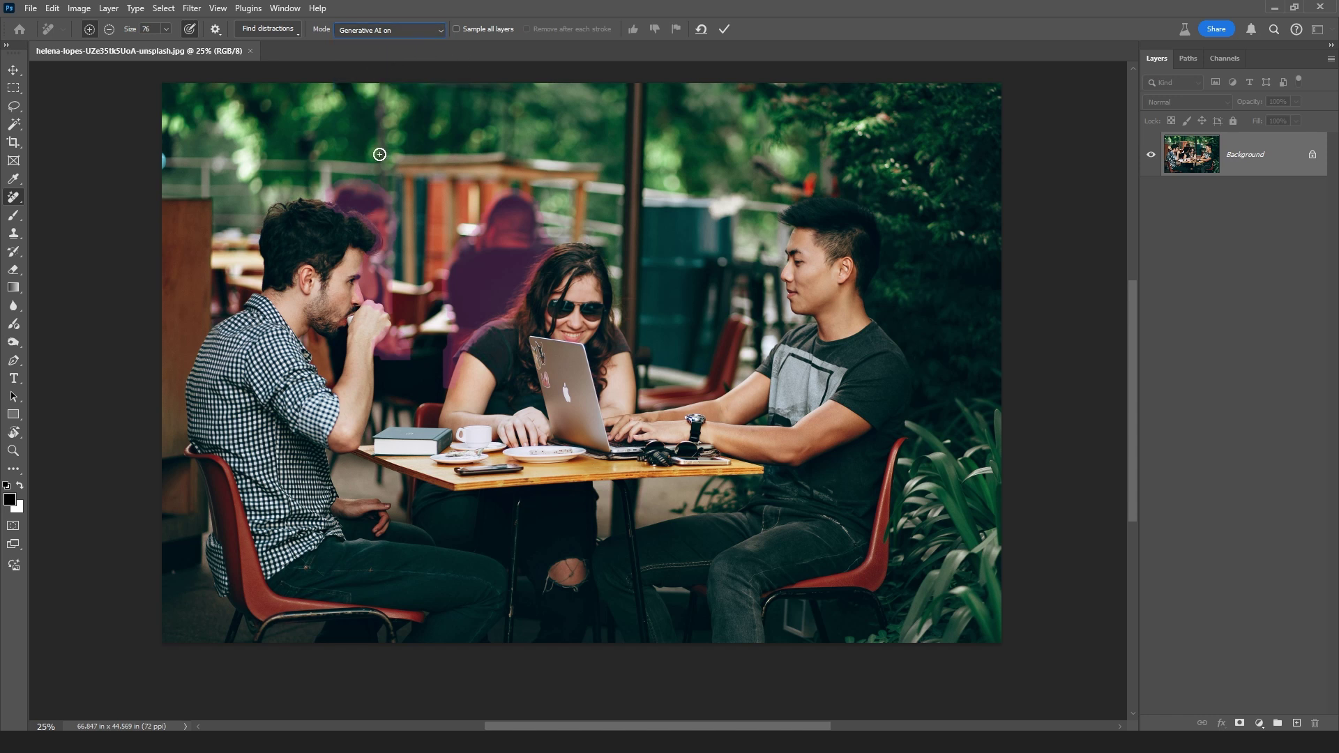
click(725, 29)
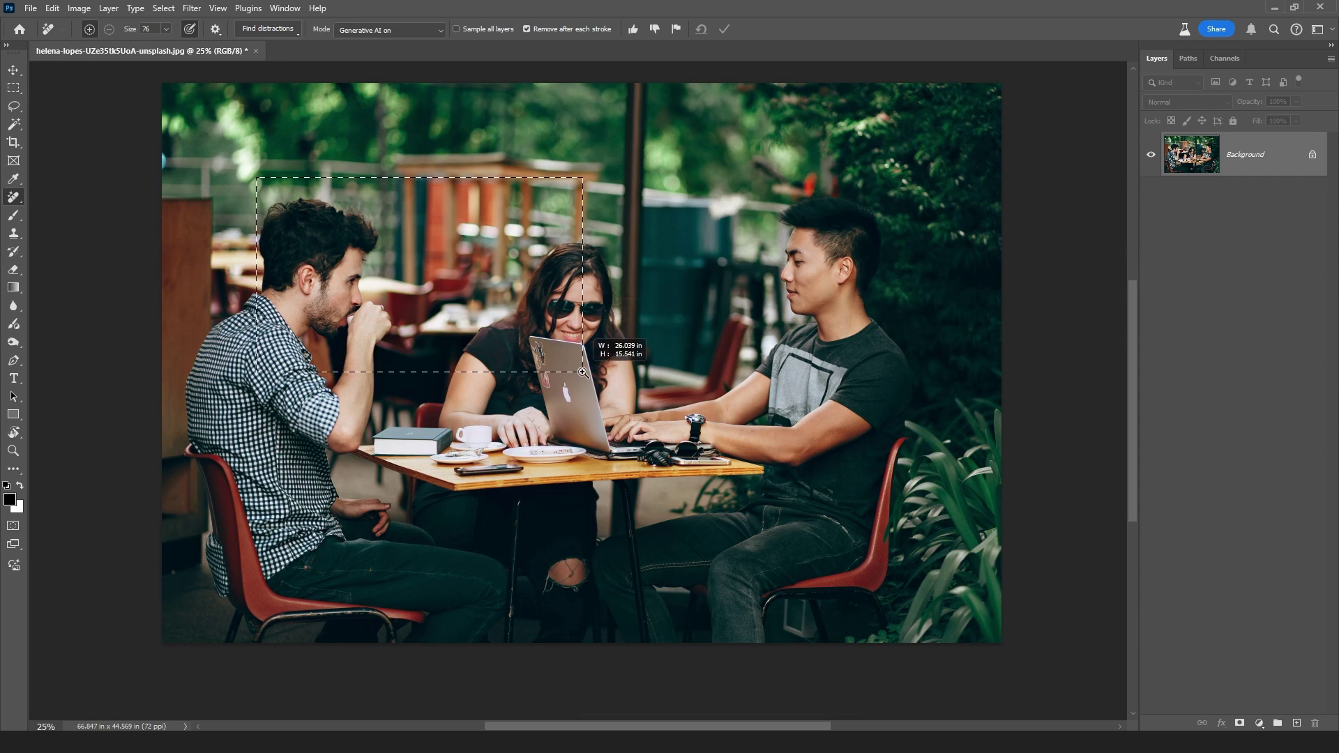
Step: Zoom in and pan around the café background to inspect the fill, then fit the photo
scroll(345, 230, up, 5)
drag(437, 525, 431, 402)
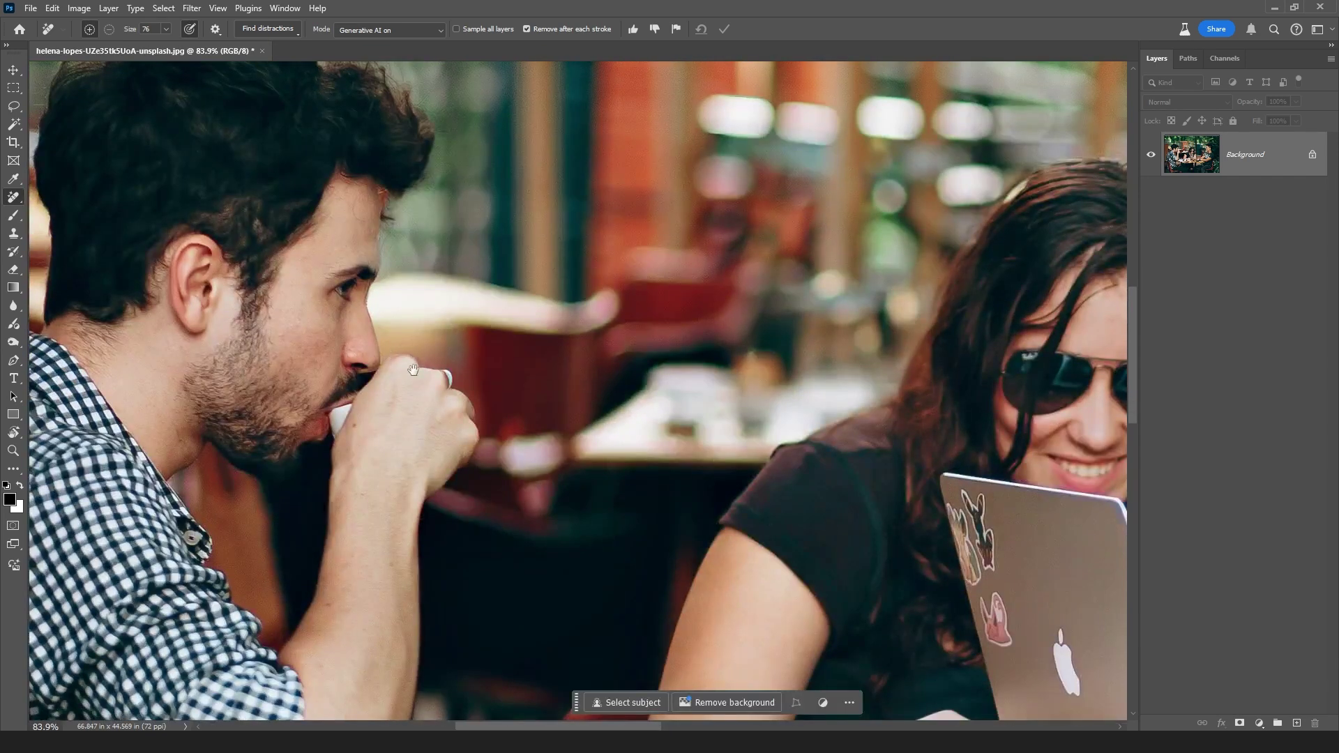
drag(441, 344, 393, 435)
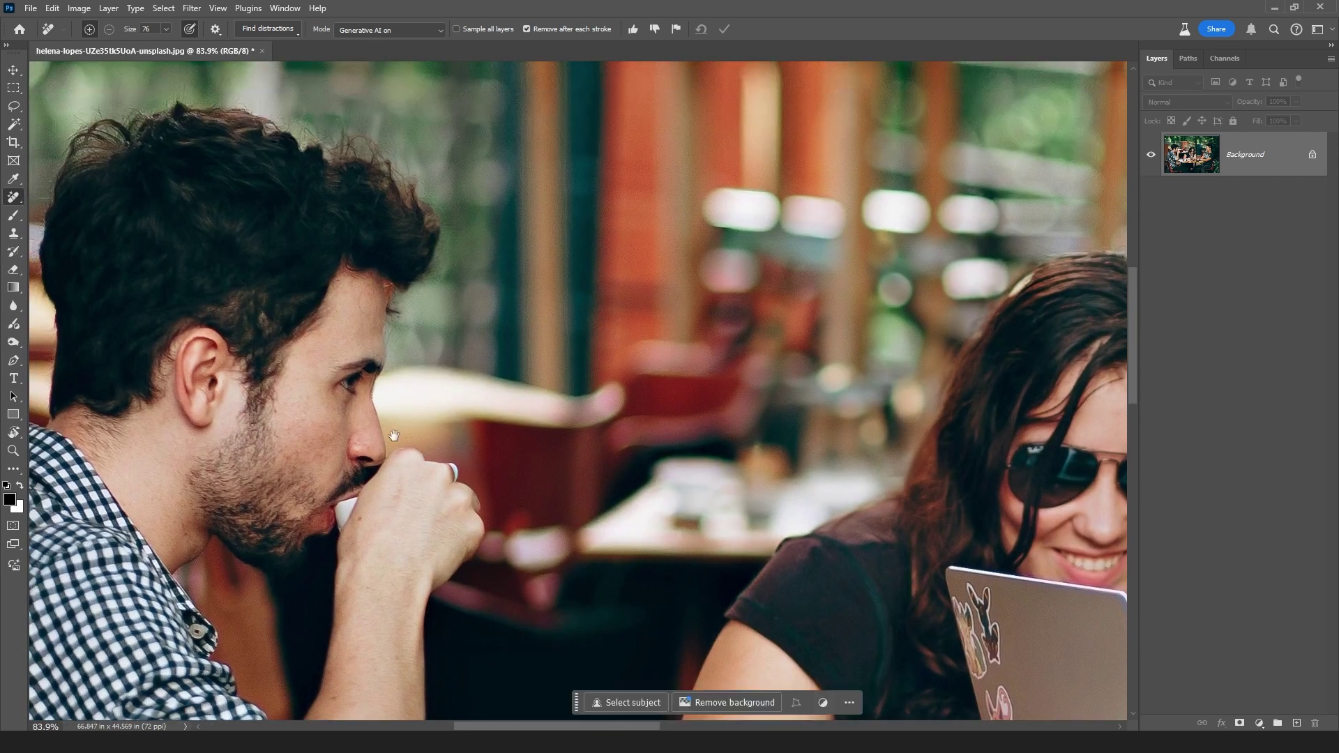
drag(603, 444, 432, 433)
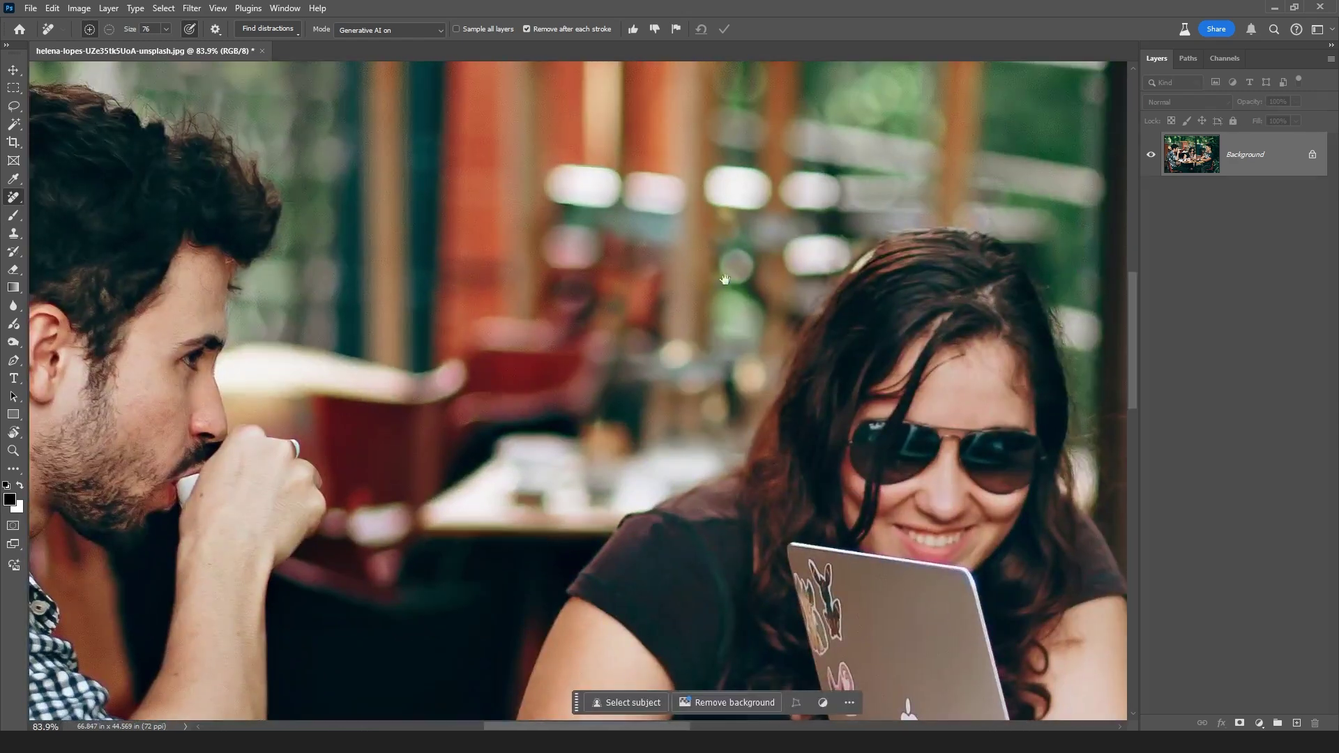
drag(665, 147, 673, 267)
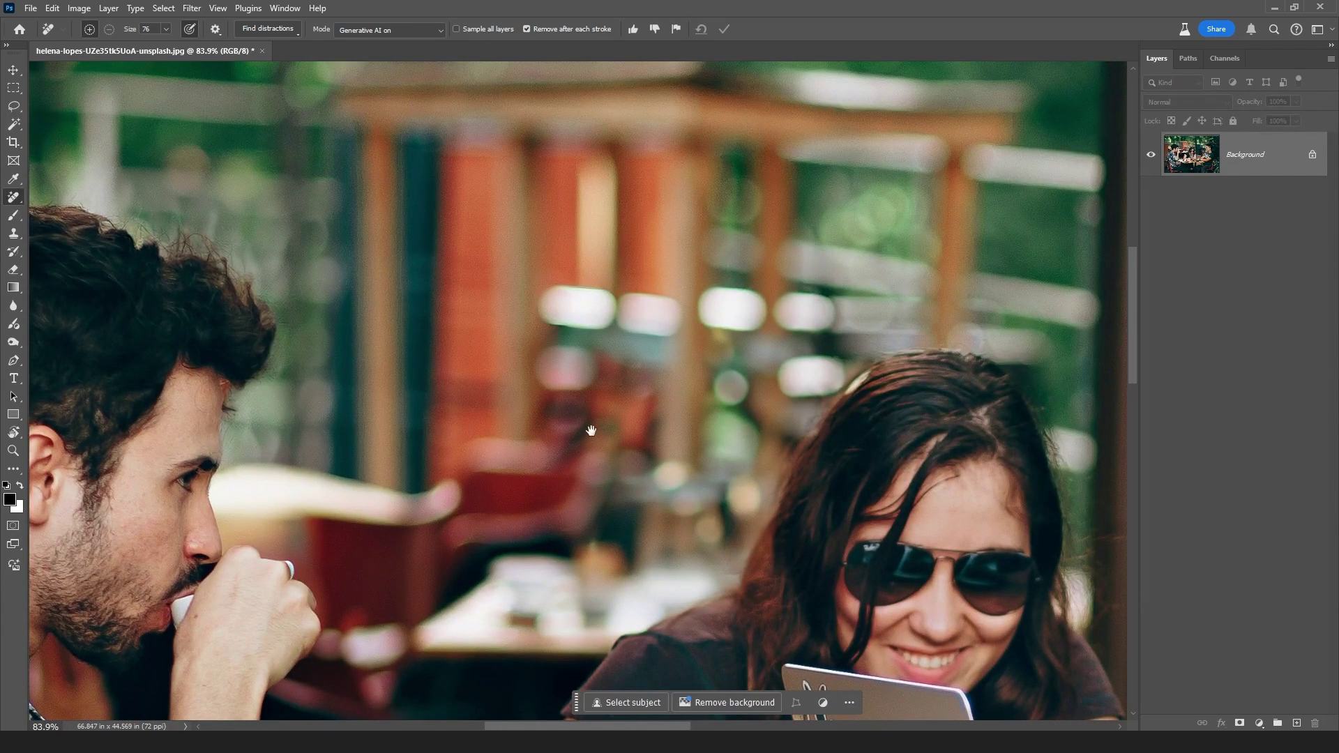
drag(643, 494, 712, 235)
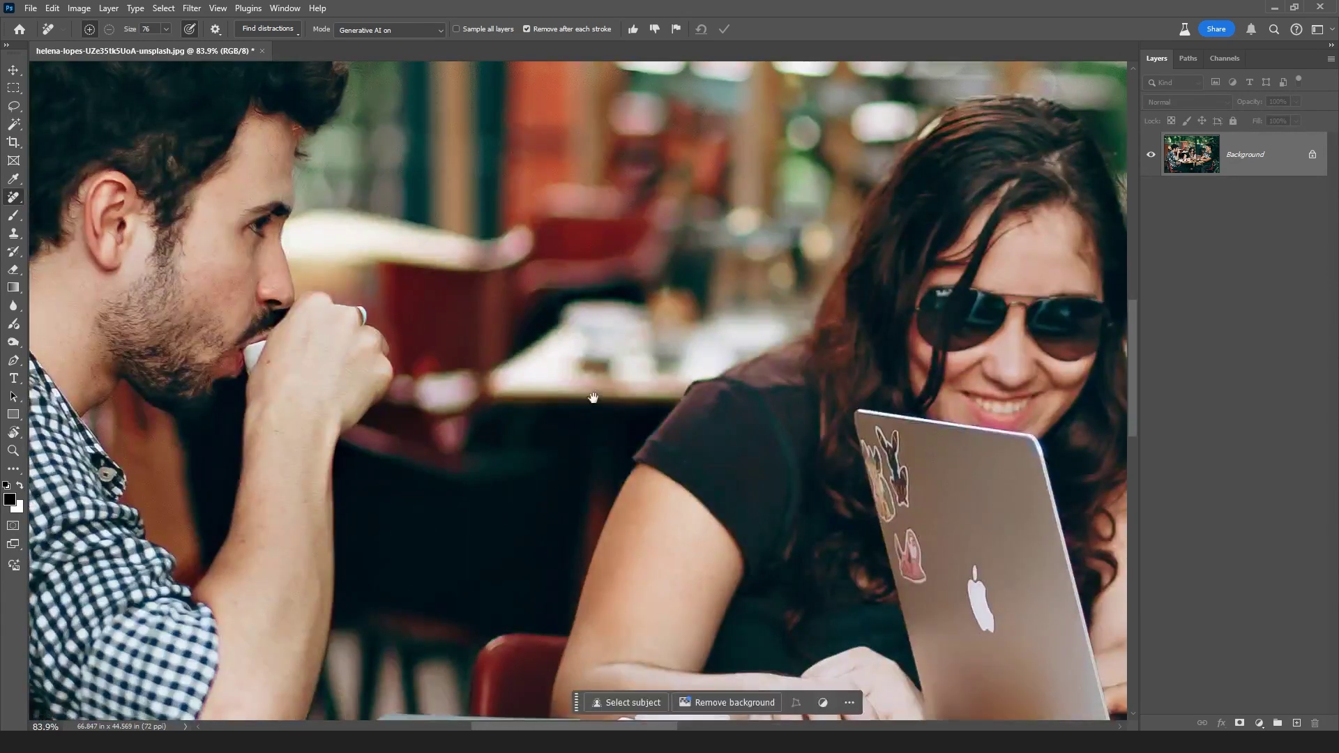
drag(473, 175, 627, 335)
key(ctrl+0)
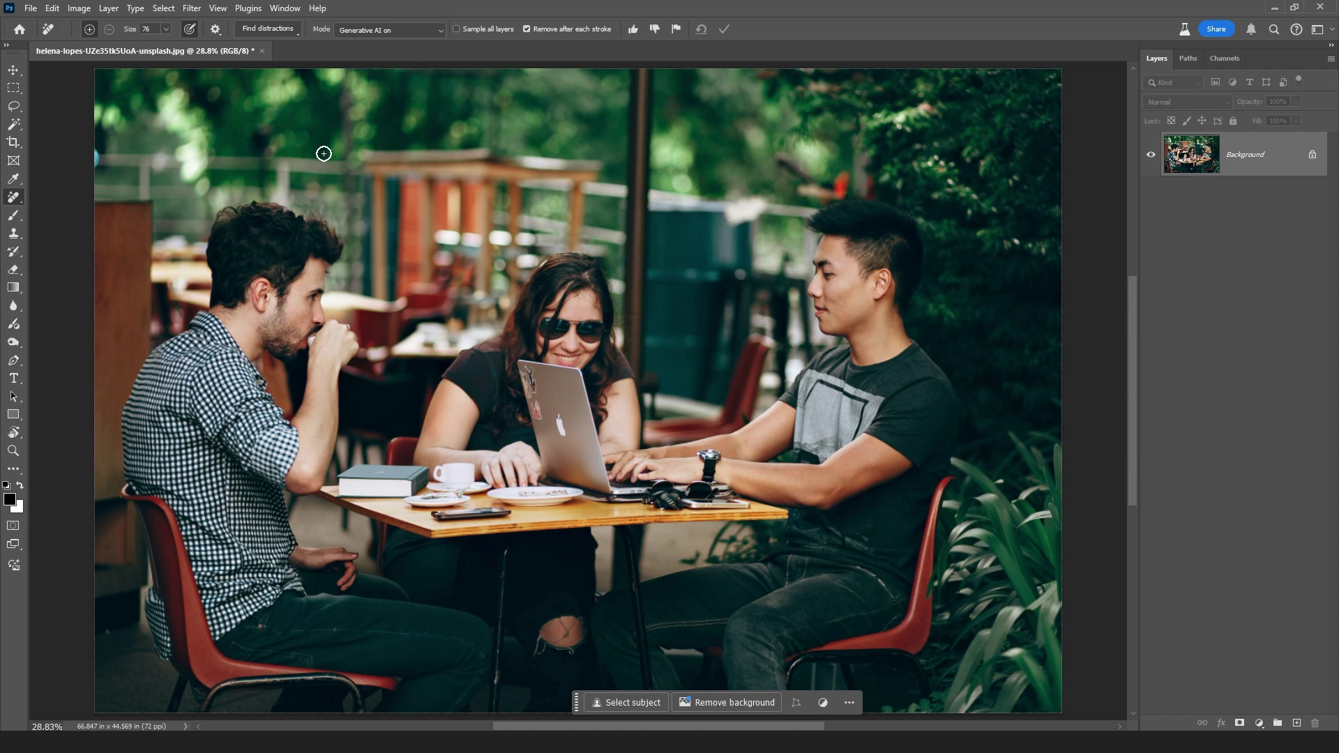
Step: Select the Spot Healing Brush, then the Move tool, and bring up the New document dialog
right_click(12, 200)
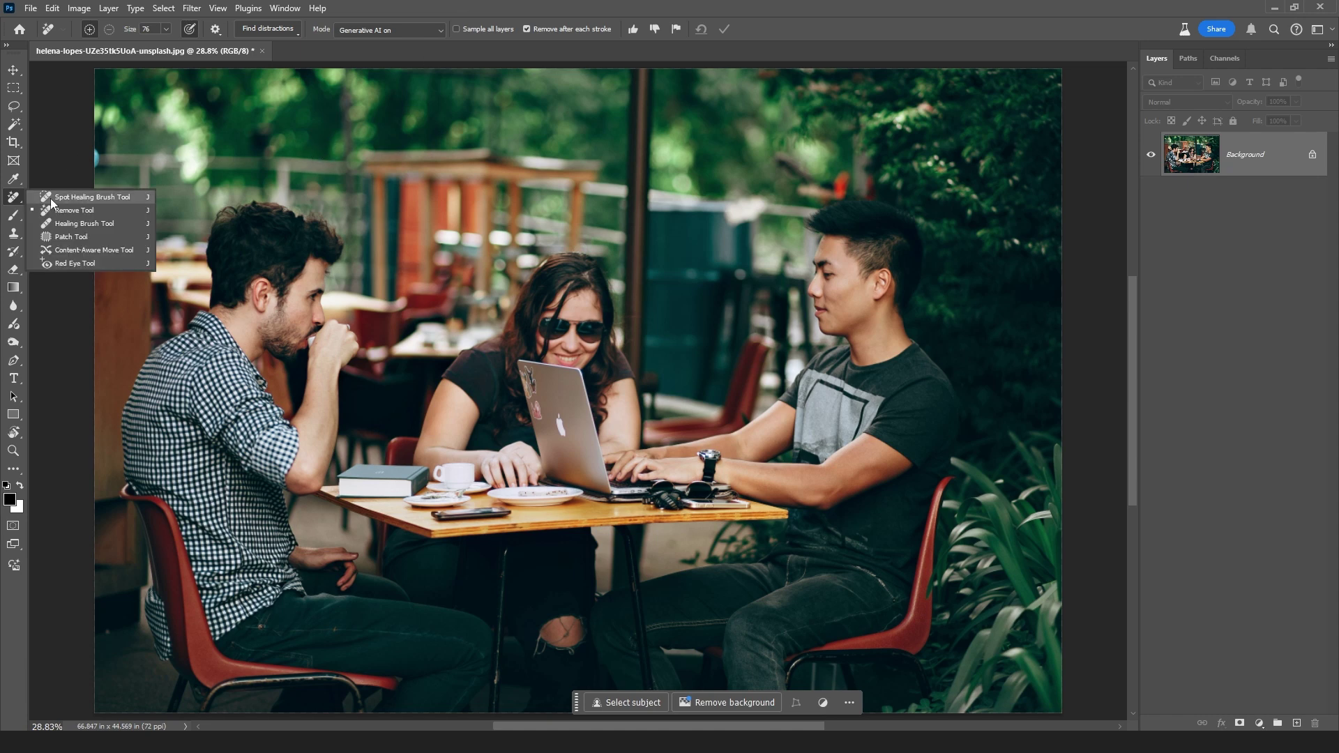
click(54, 203)
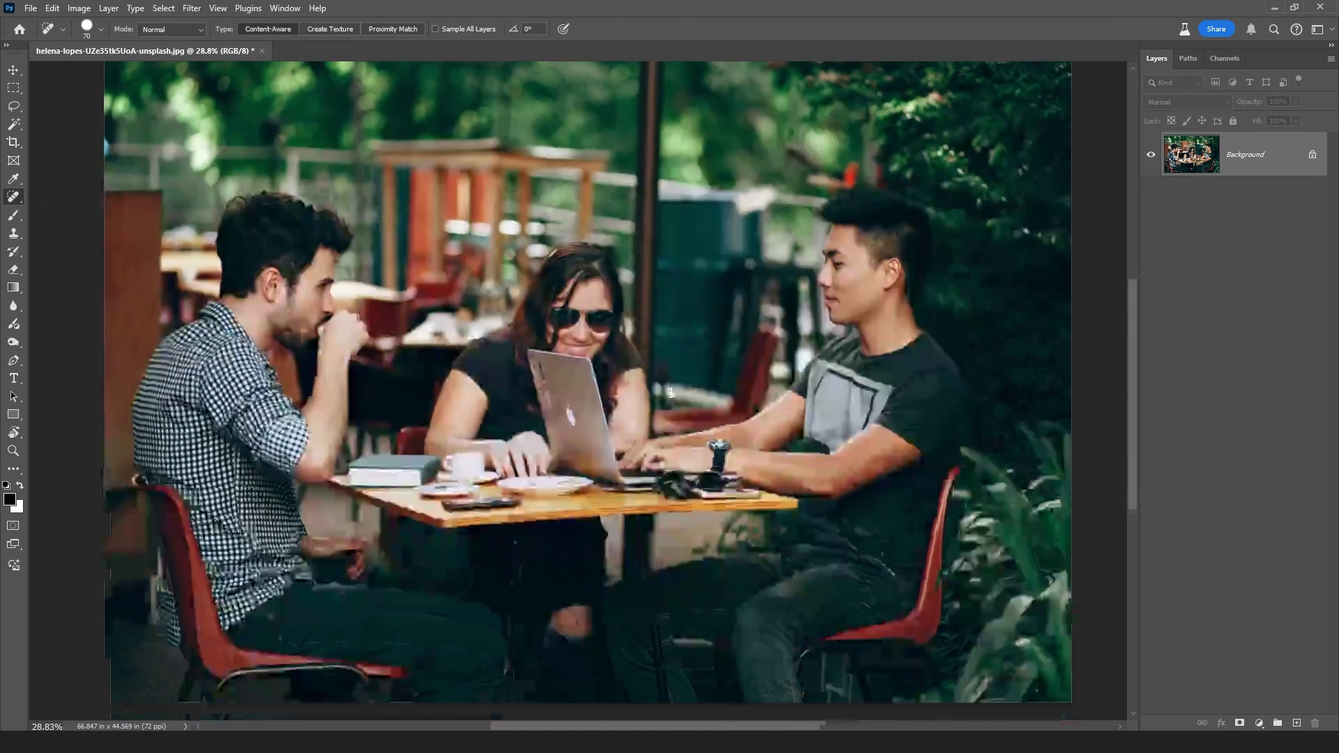
key(v)
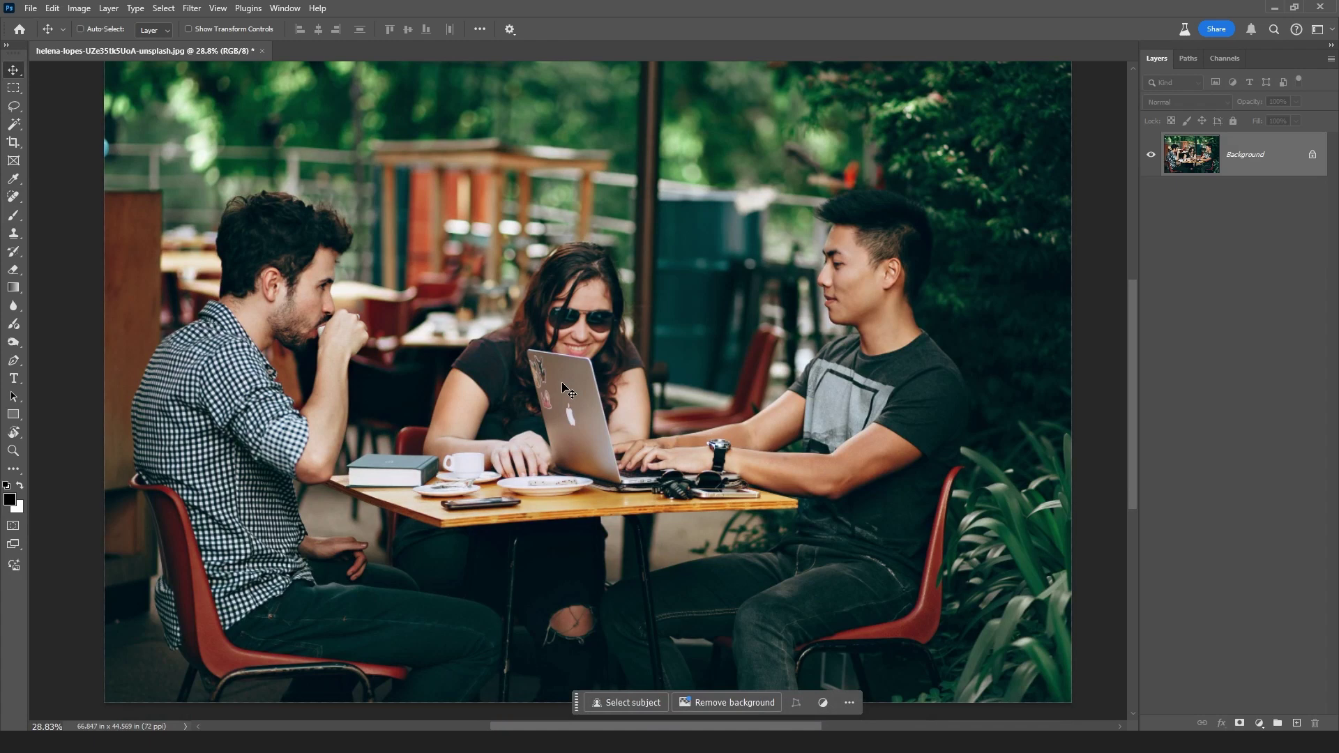
key(ctrl+n)
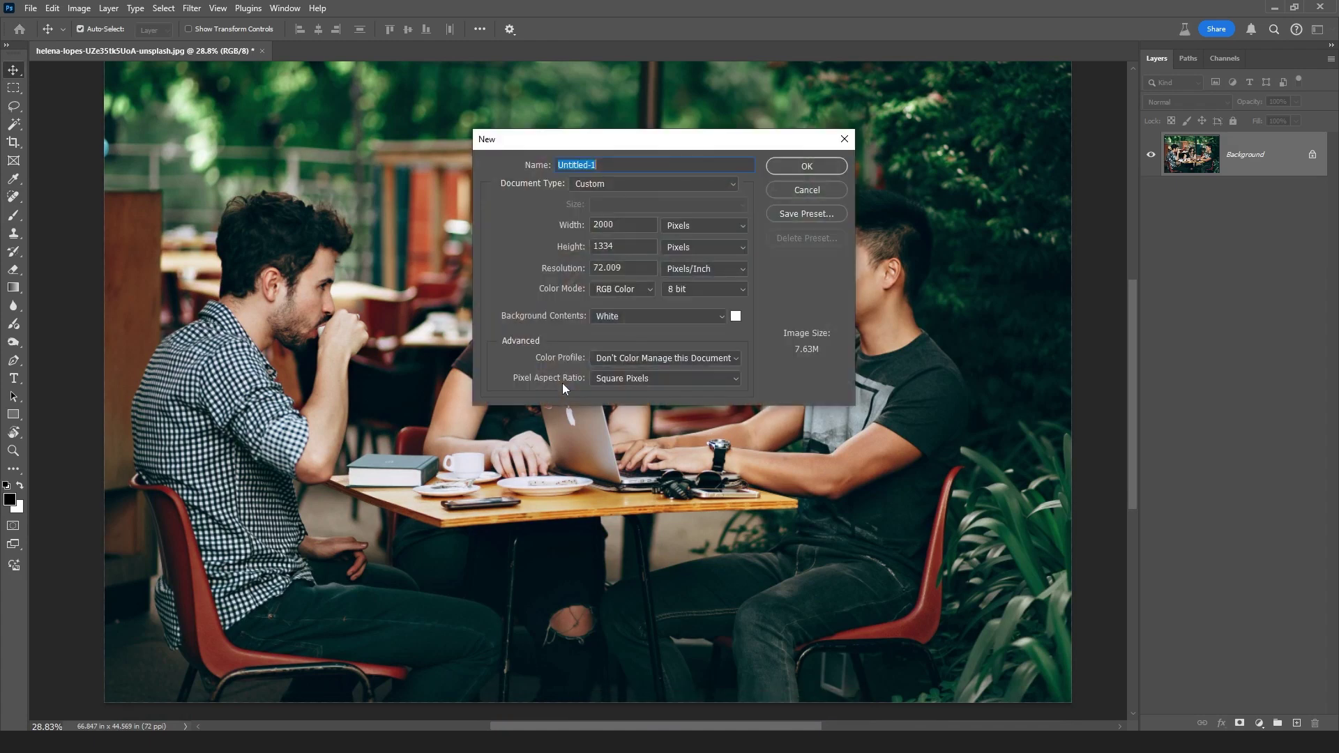
Step: Create the Untitled-1 document from the 36 in X 12 in preset, entering a value of 30
click(608, 185)
click(614, 233)
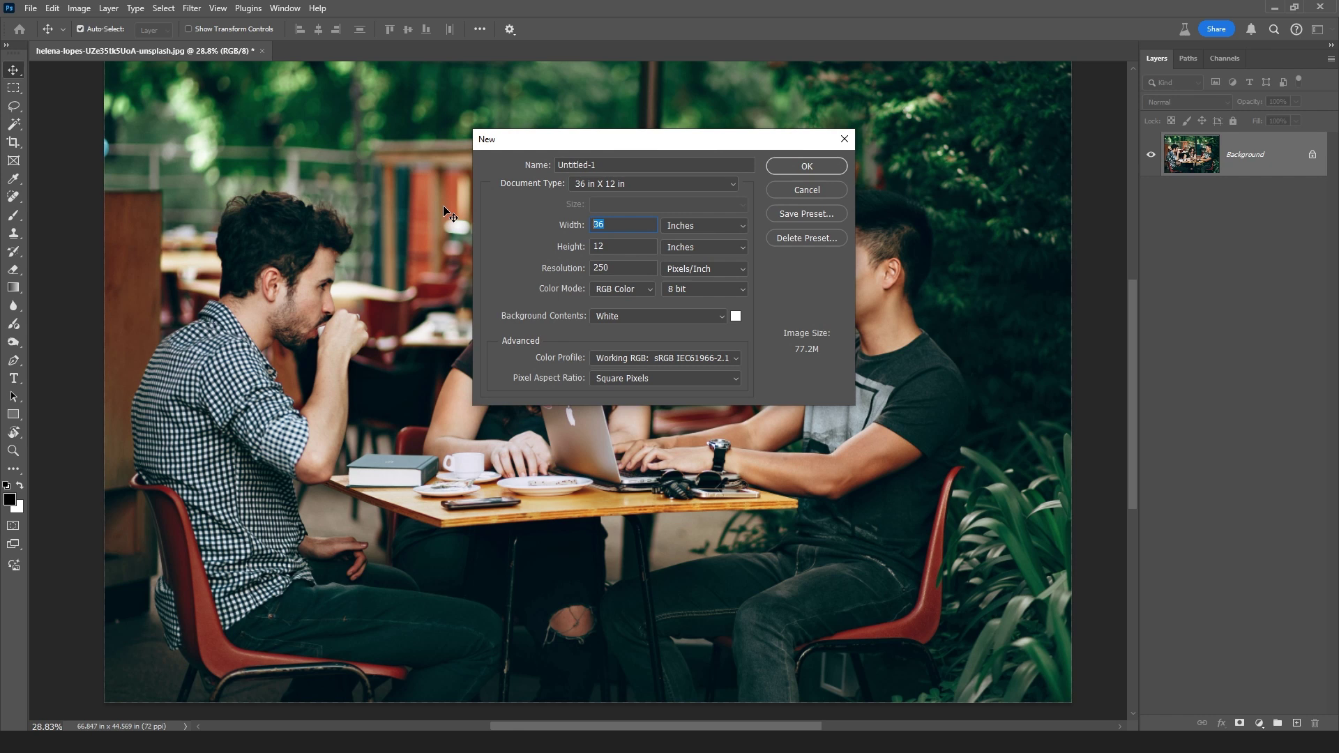
text(30)
key(Return)
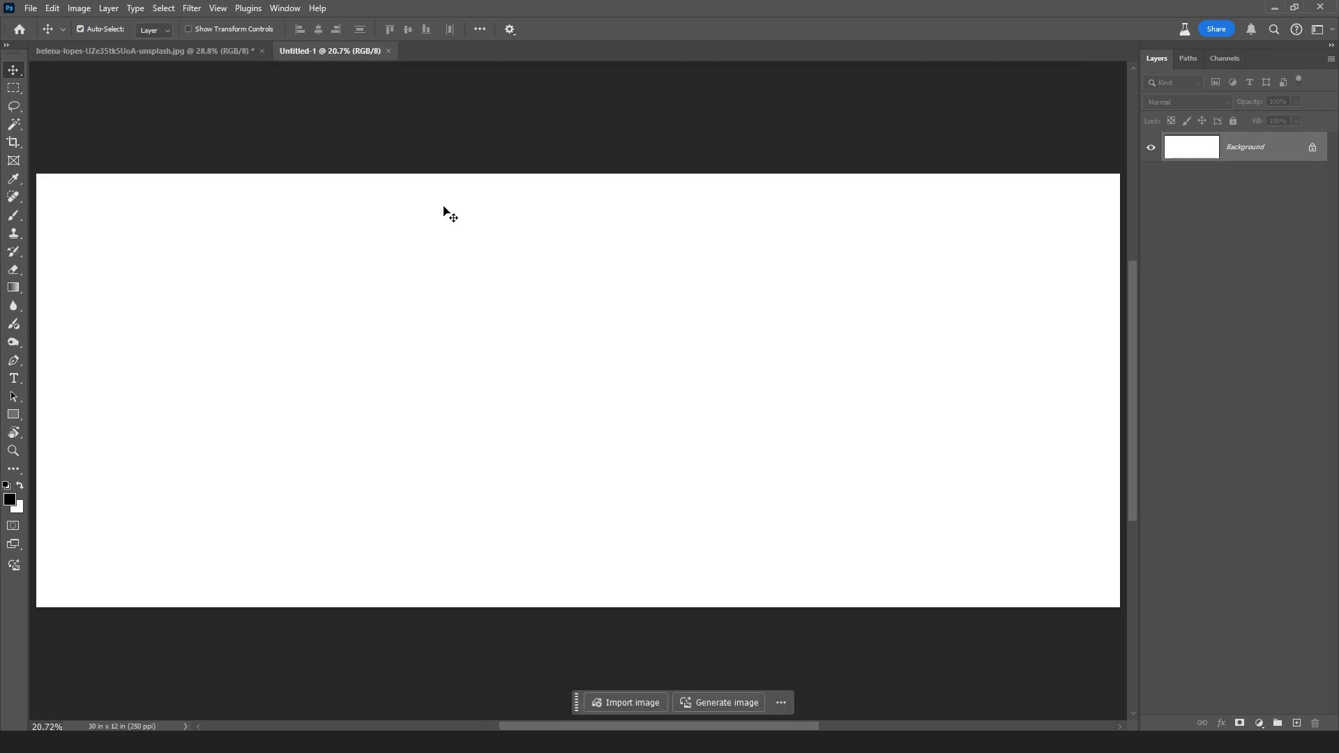
Step: Hide the side panels and lasso the area above the right man's head in the café photo
key(shift+Tab)
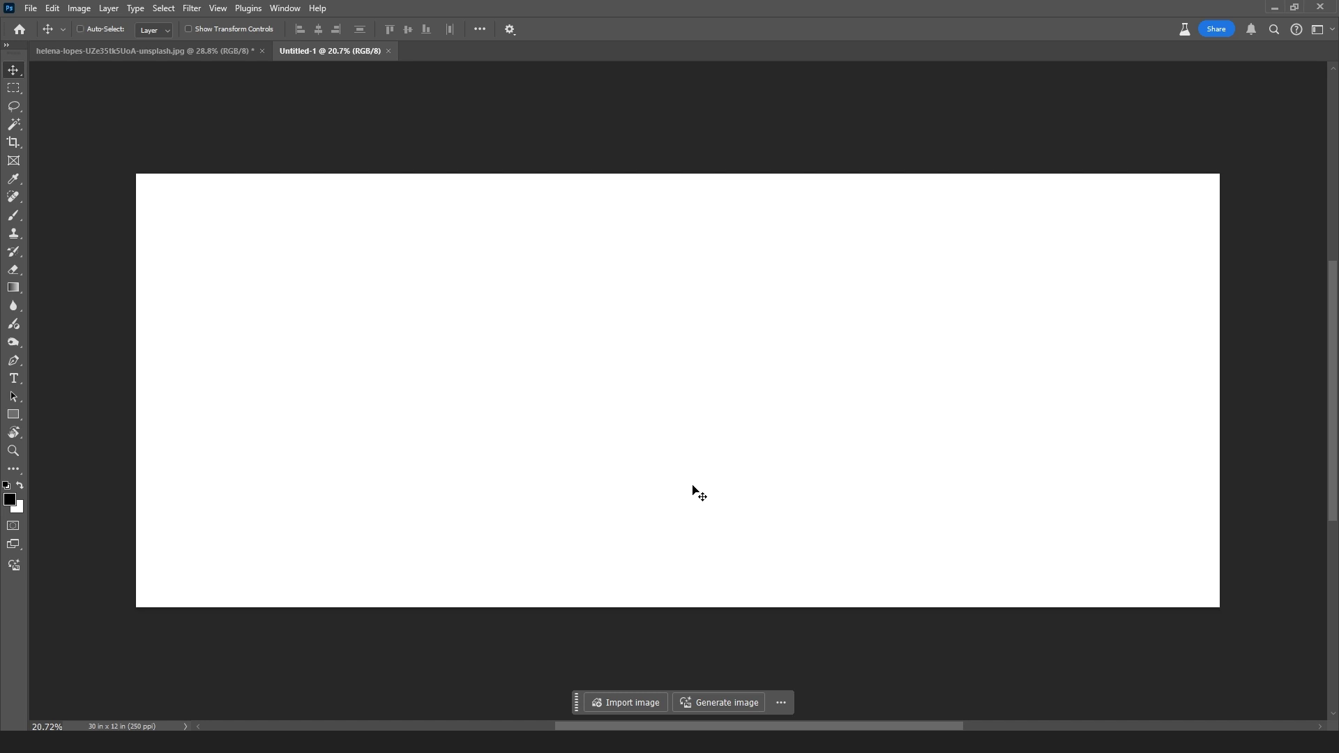
key(ctrl+Tab)
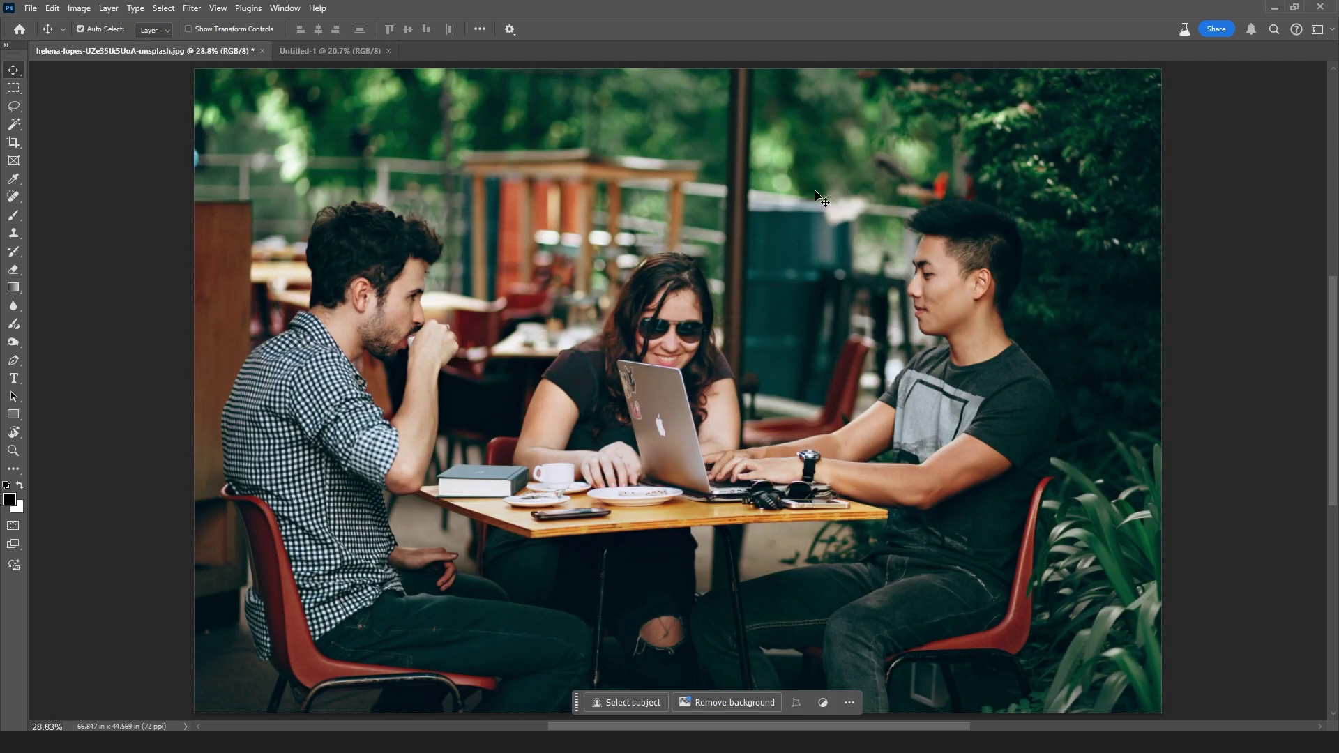
key(l)
mouse_move(726, 167)
mouse_down()
mouse_move(931, 174)
mouse_move(767, 113)
mouse_up()
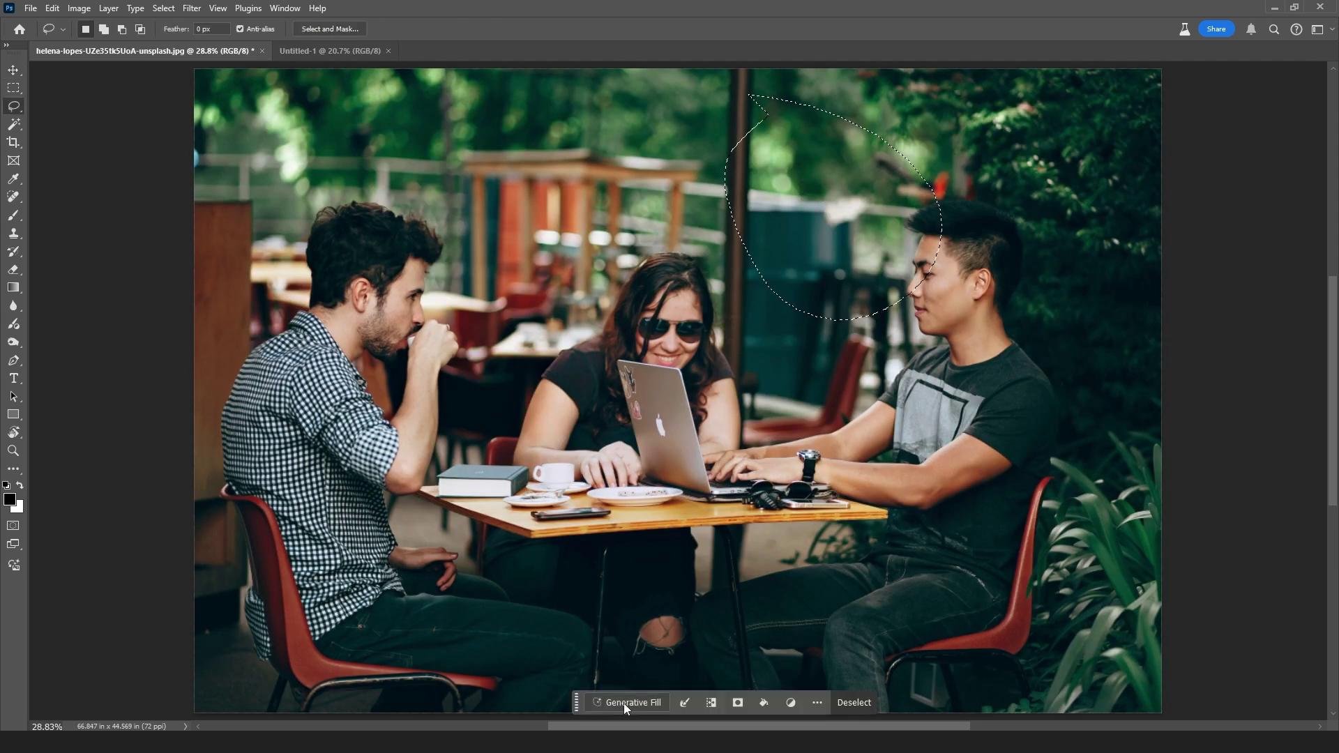
drag(715, 629, 650, 460)
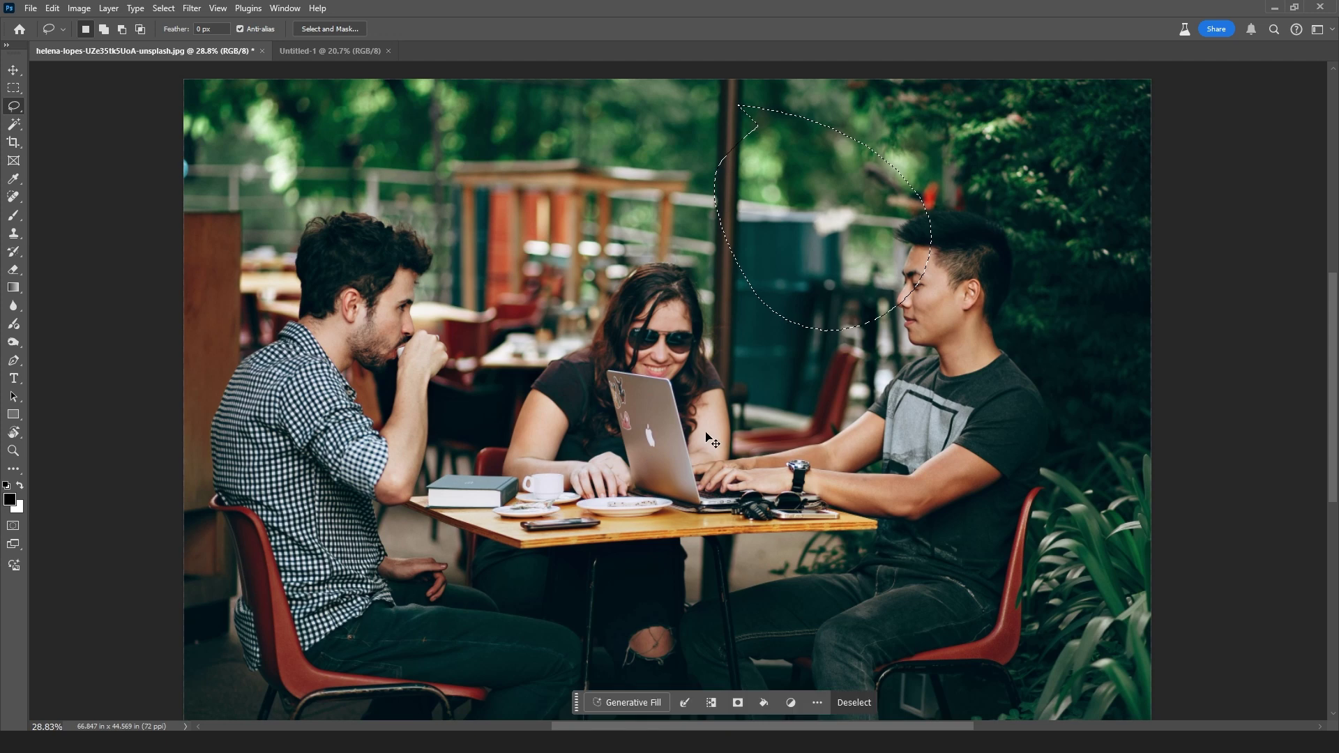
key(v)
key(ctrl+Tab)
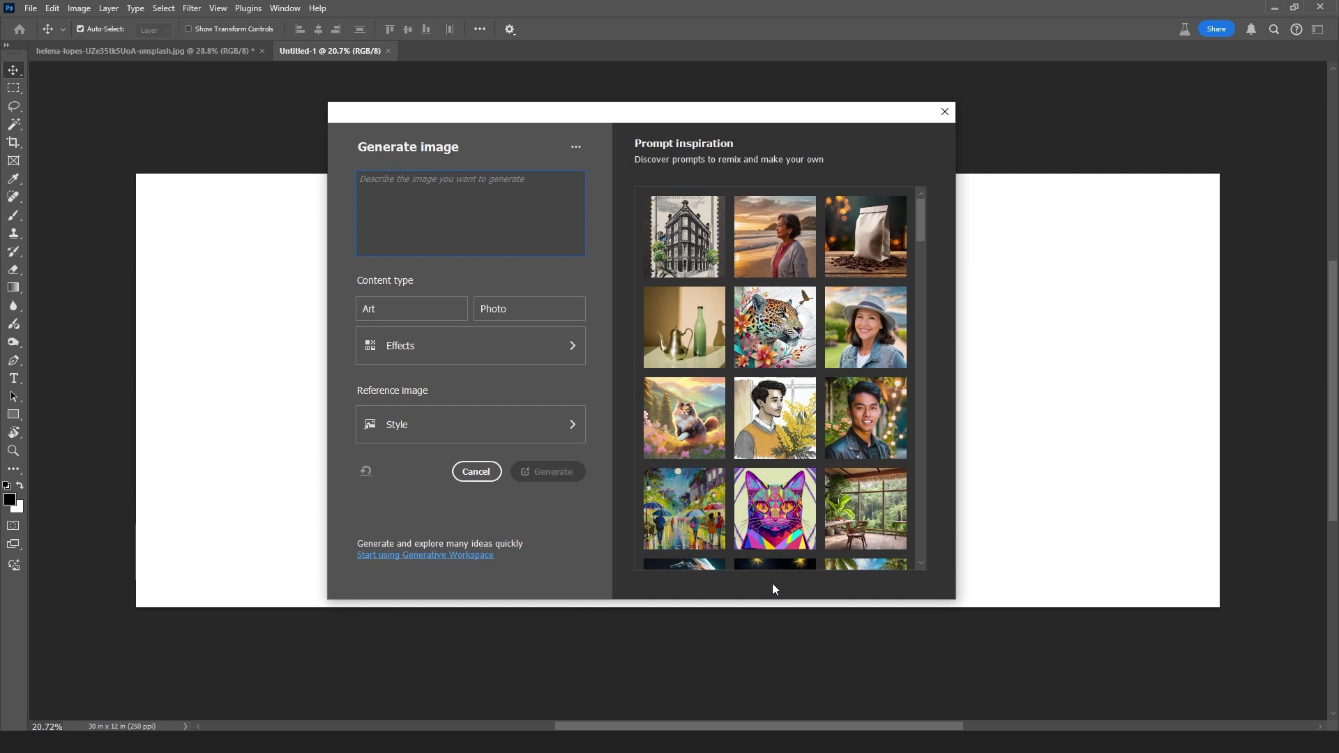
Step: Enter the prompt 'blue sky and large tree and village road and some fog and mist' with Content type Photo
click(411, 192)
text(blue sk)
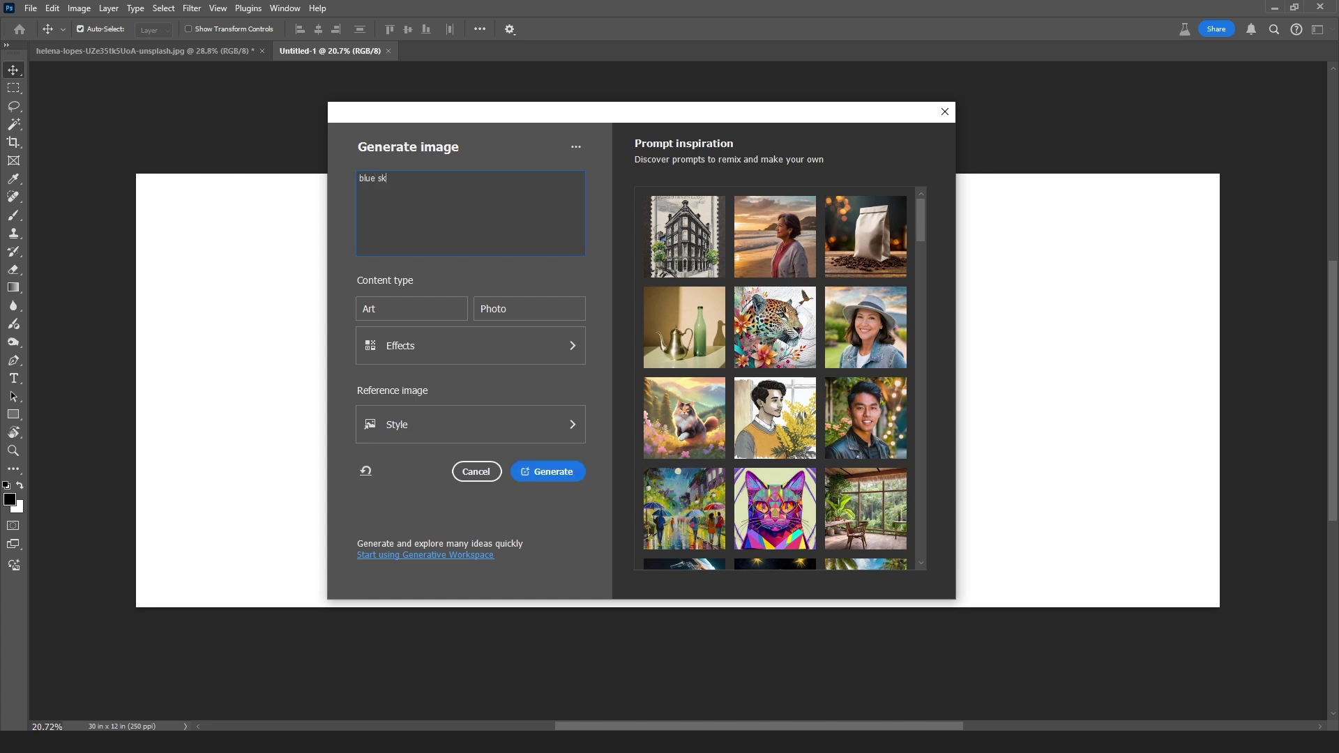
text(y w)
key(BackSpace)
text(and large tree and vil)
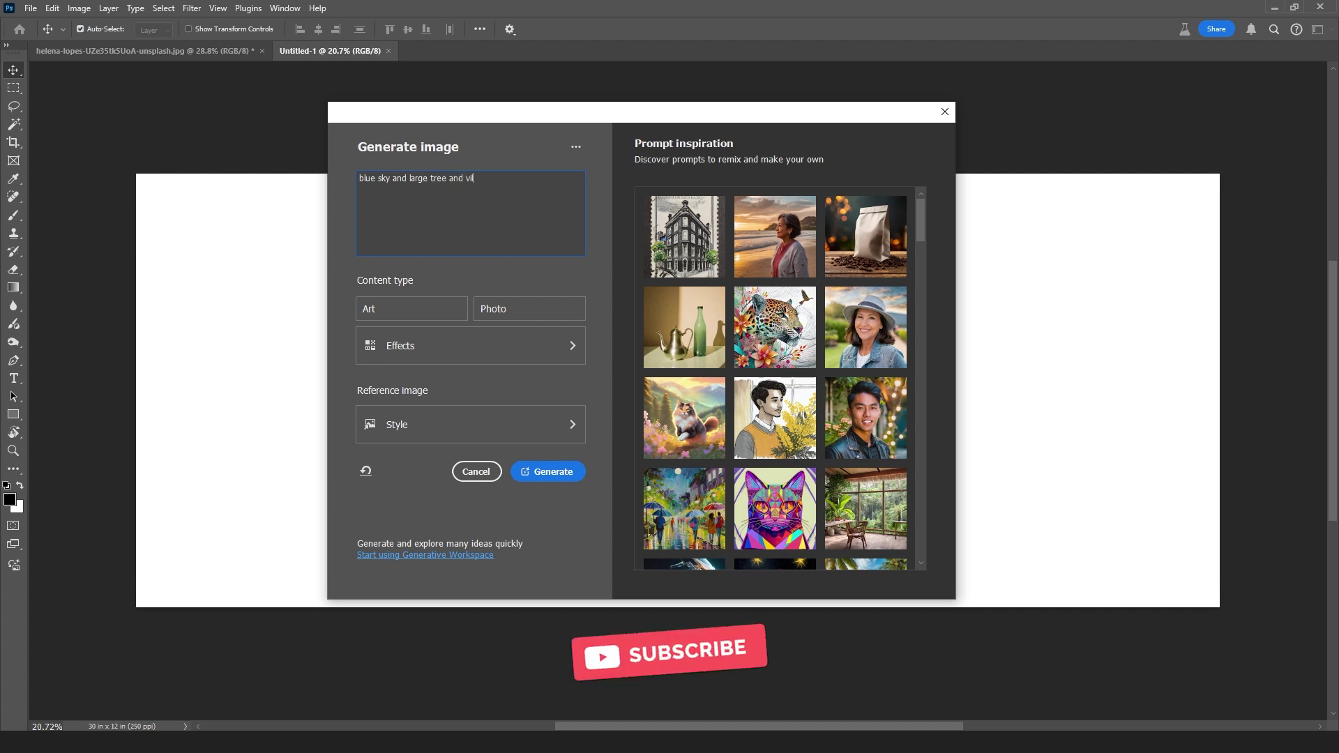
text(lage road)
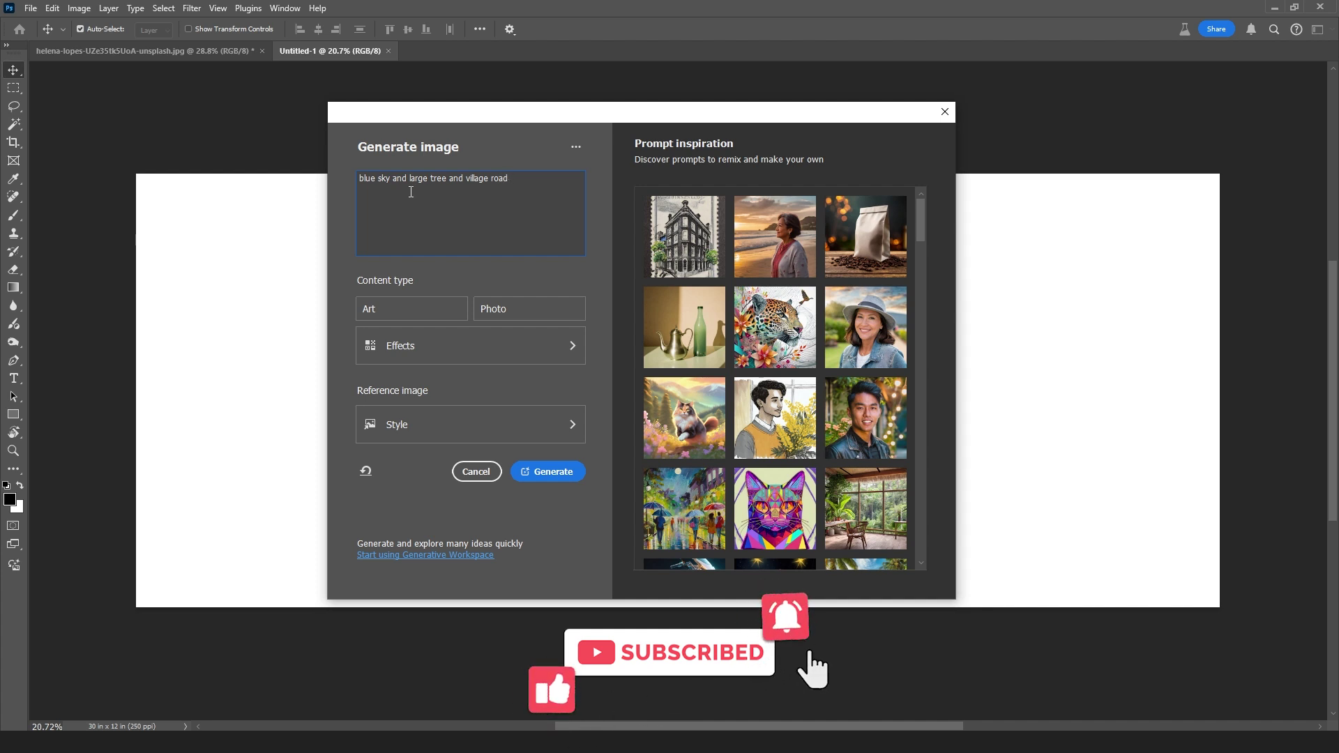
text( an)
text(d s)
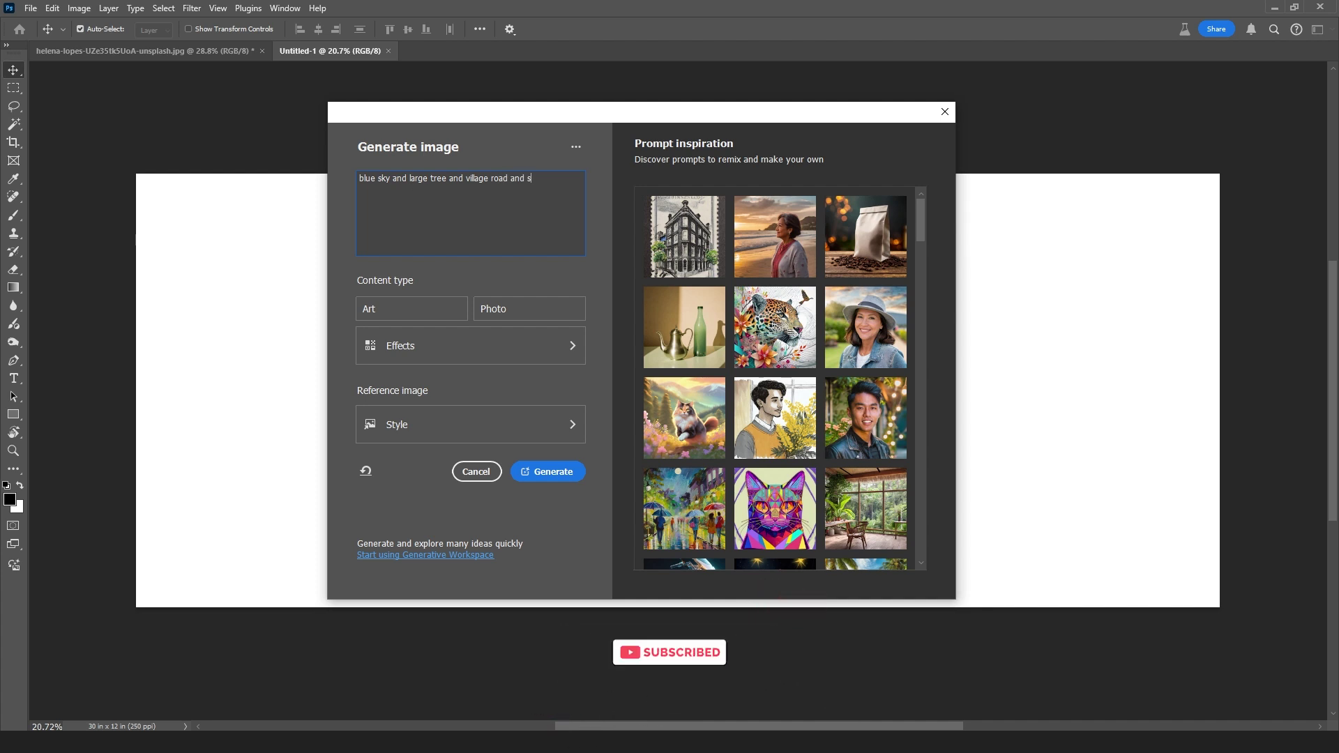
text(ome fog and mist)
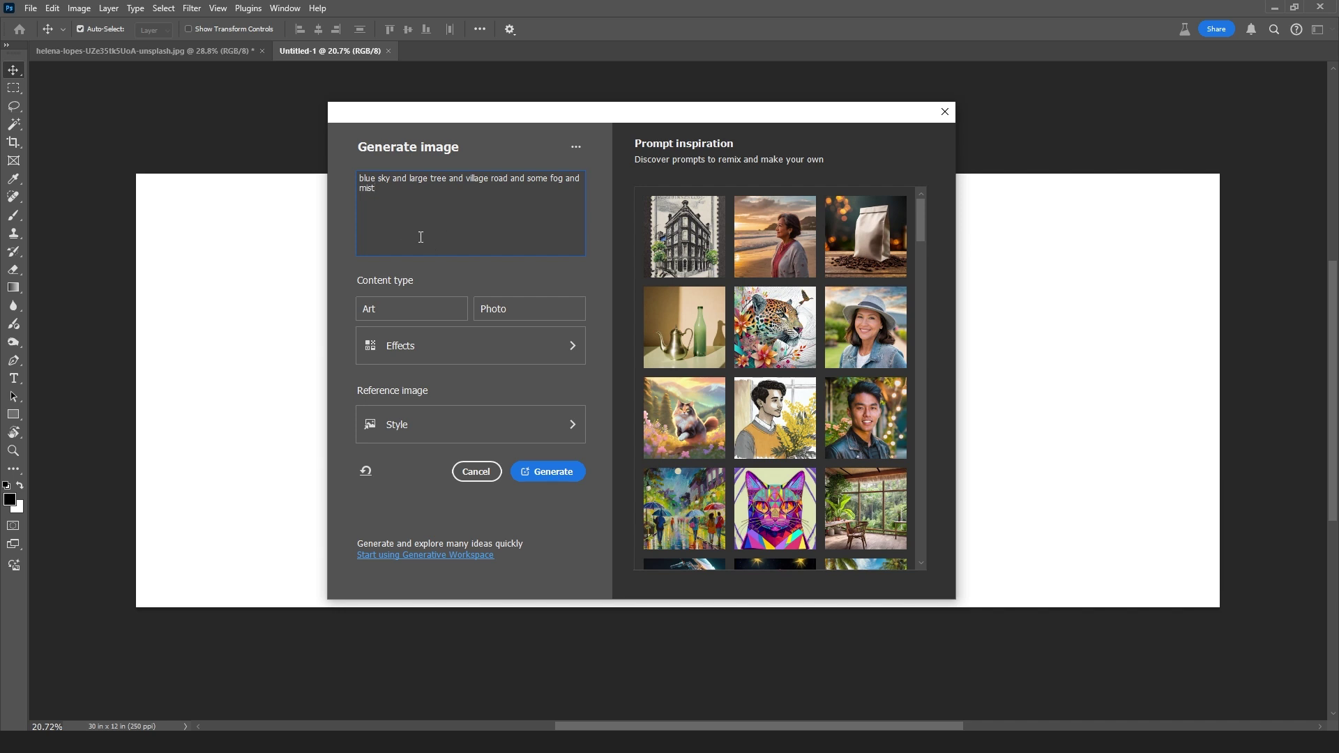
click(438, 316)
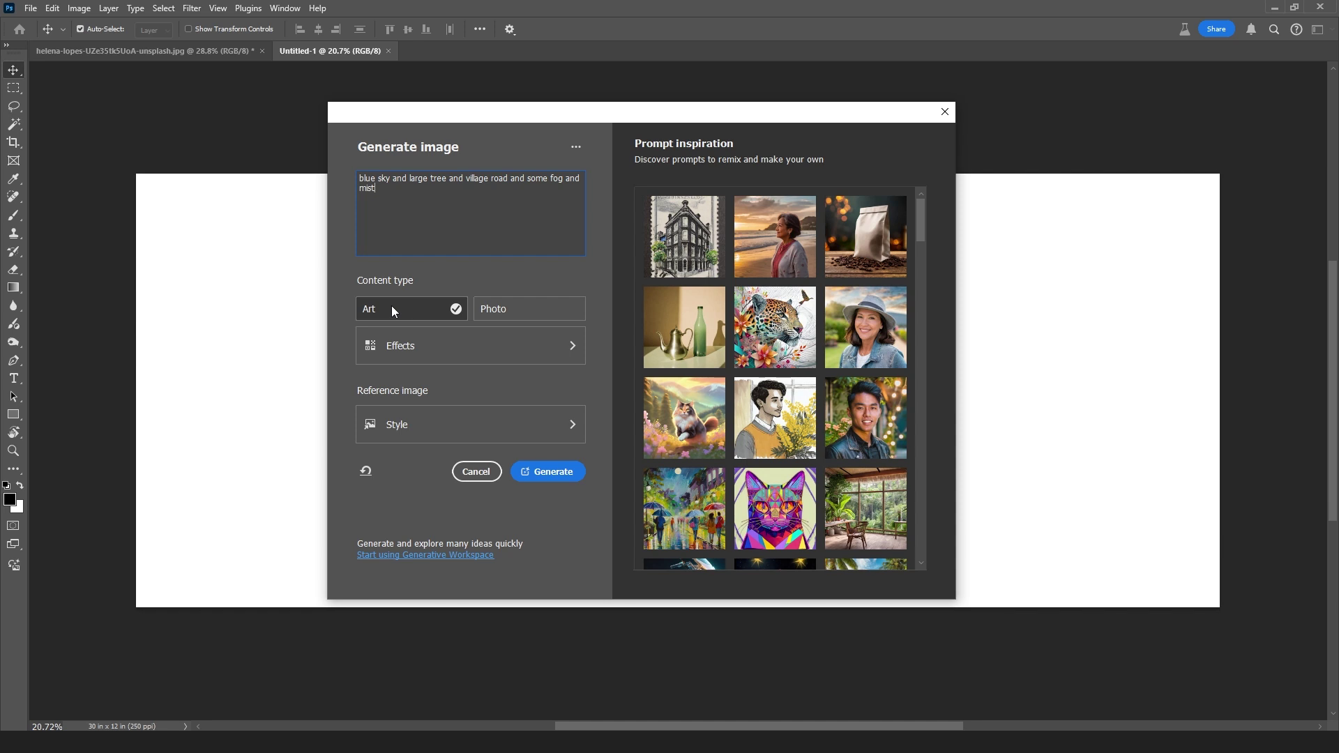
click(512, 311)
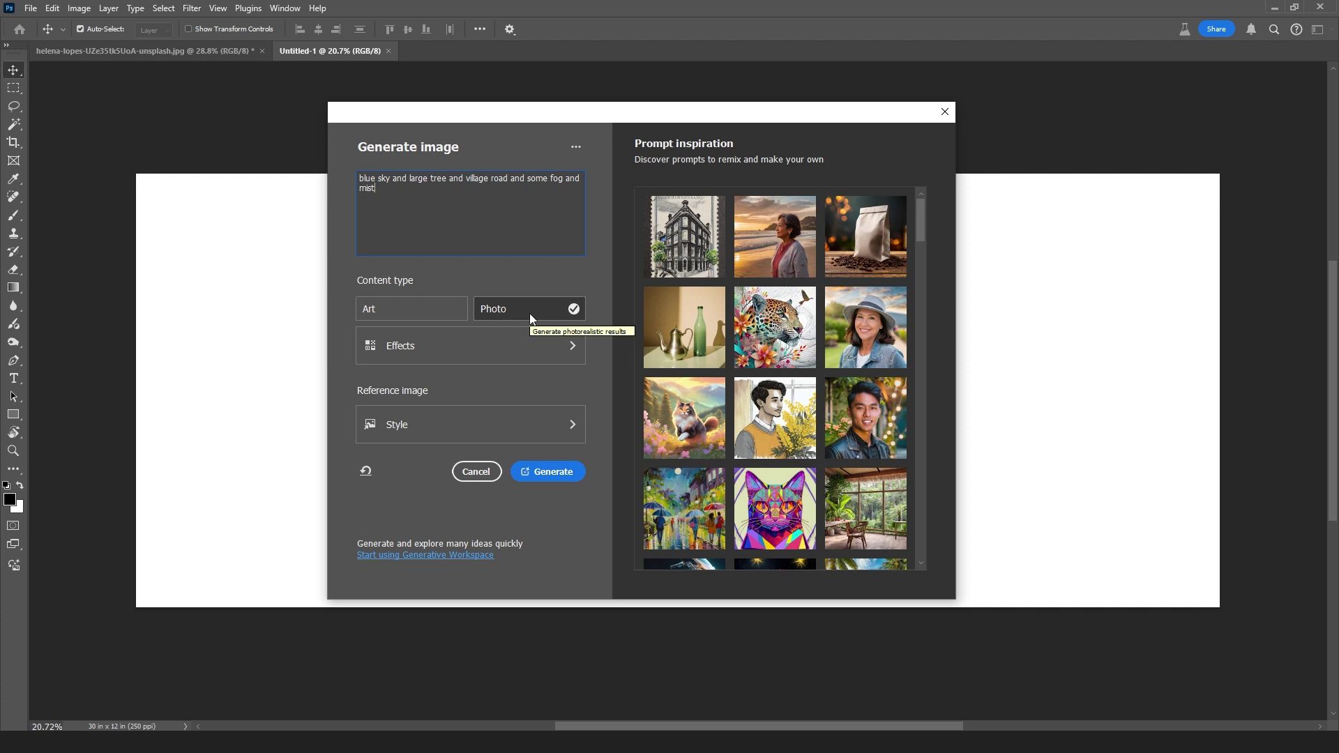
Step: Browse the Effects and Prompt inspiration galleries, then open the Style reference image options
click(572, 348)
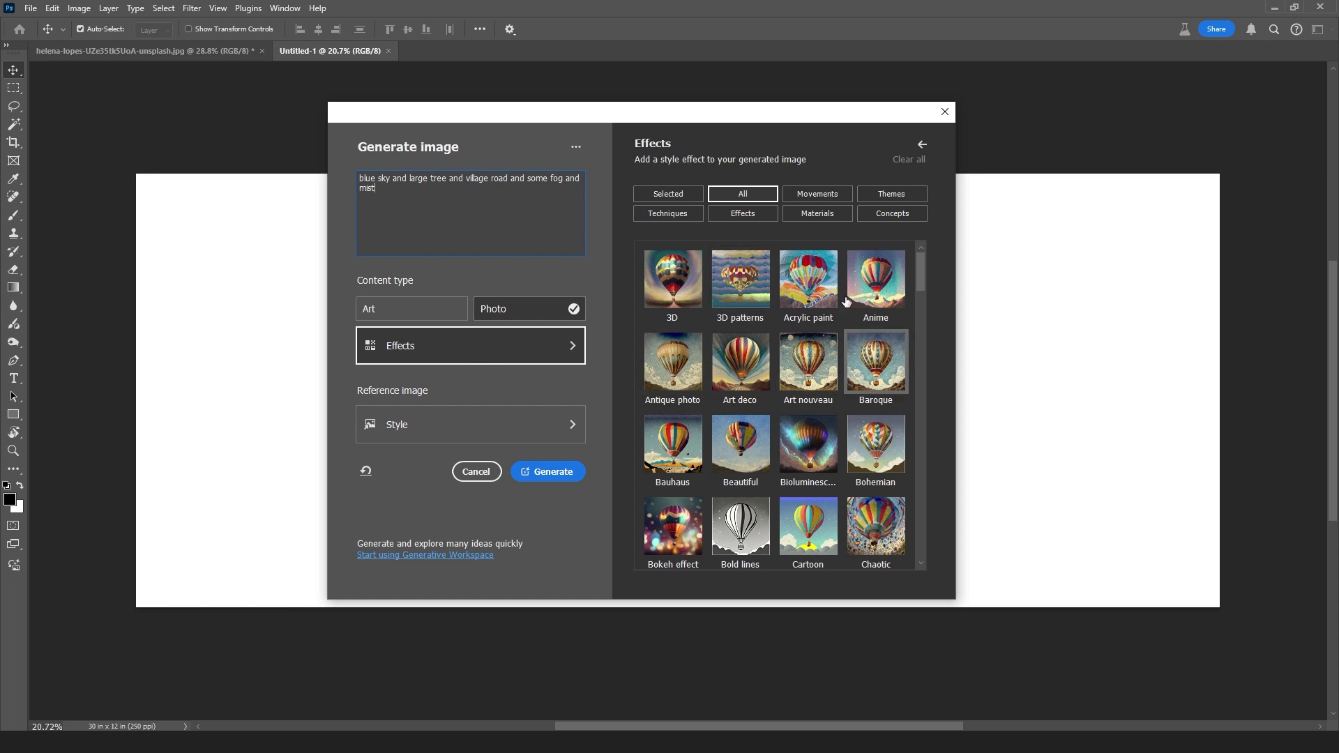
click(568, 346)
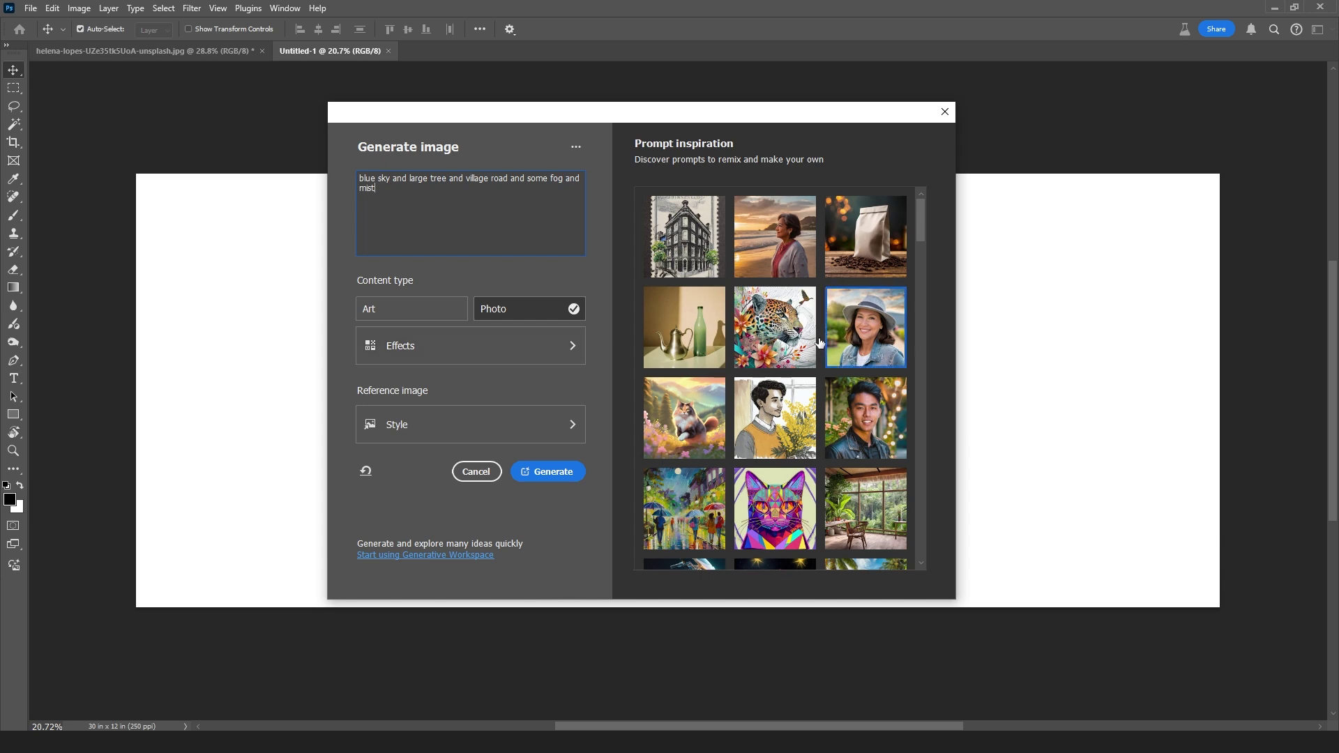
scroll(819, 387, down, 1)
scroll(819, 387, down, 3)
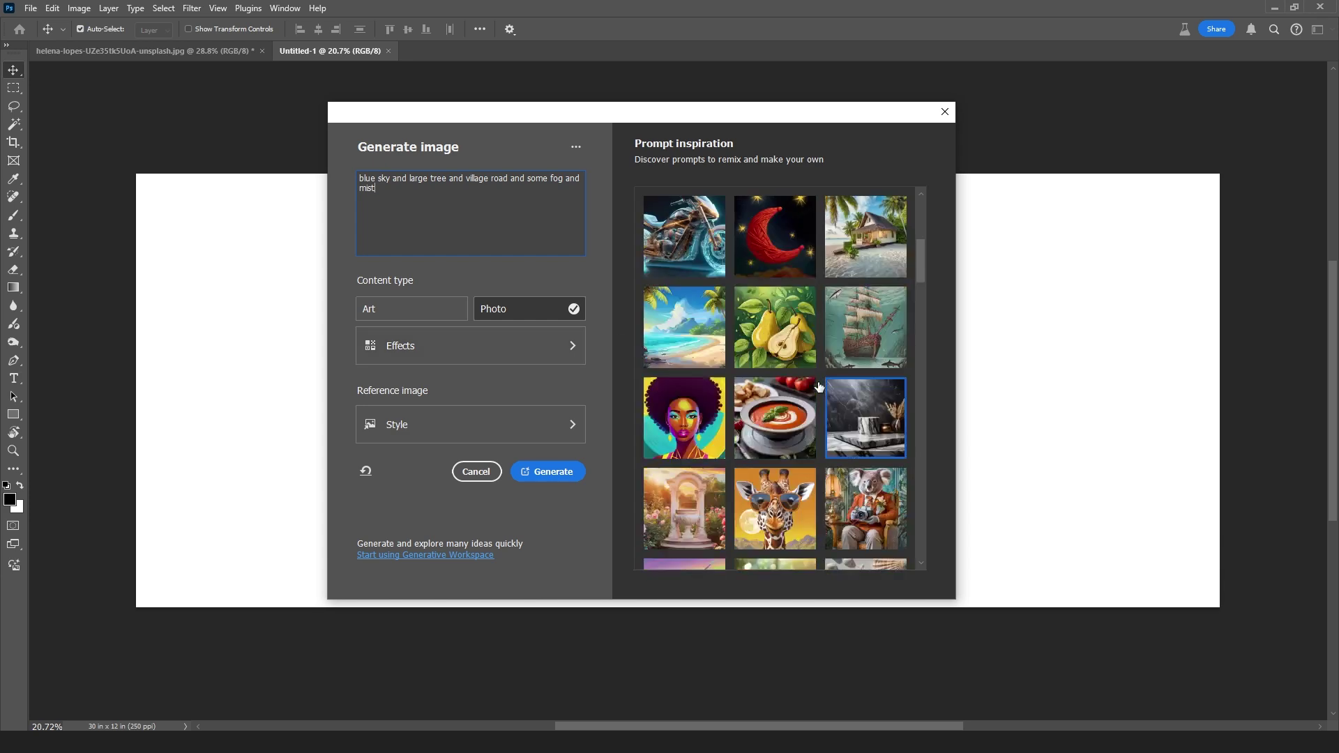
scroll(819, 387, up, 1)
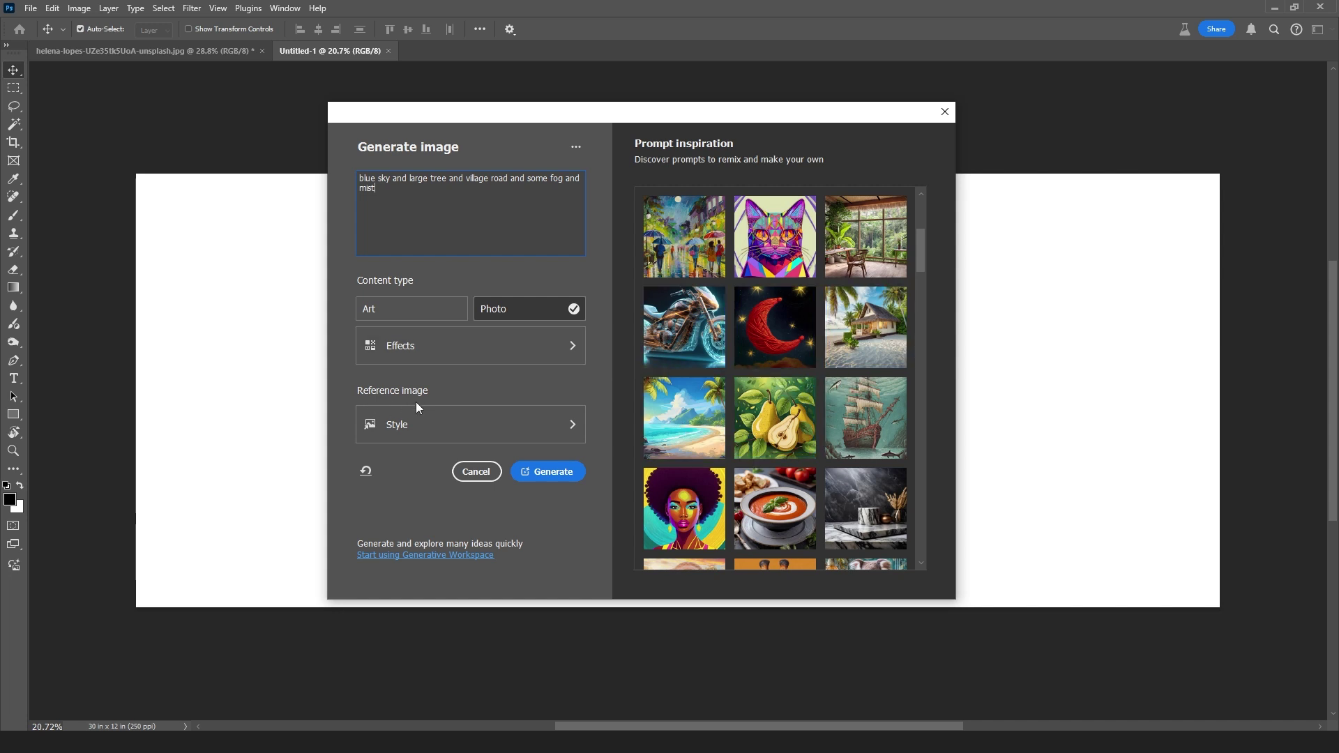
click(569, 422)
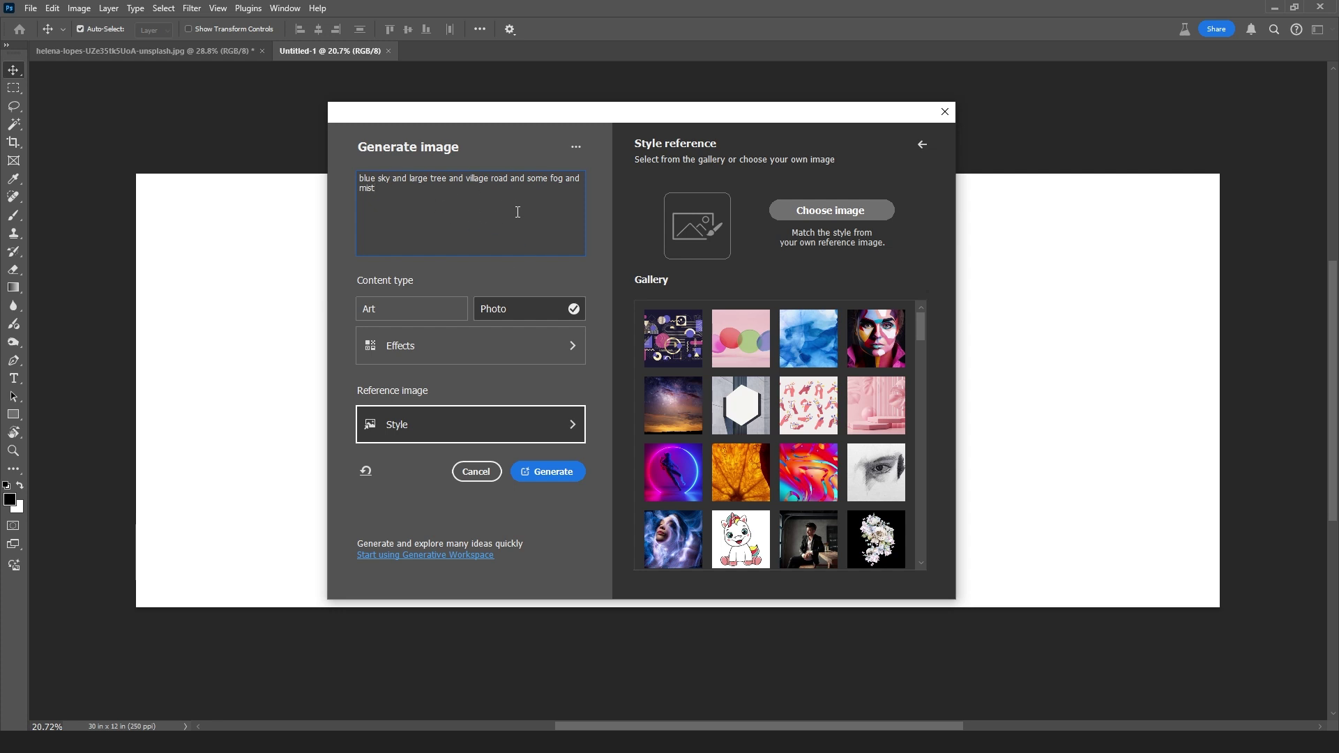
Step: Generate a misty landscape of a large tree beside a village road, with three variations
click(546, 473)
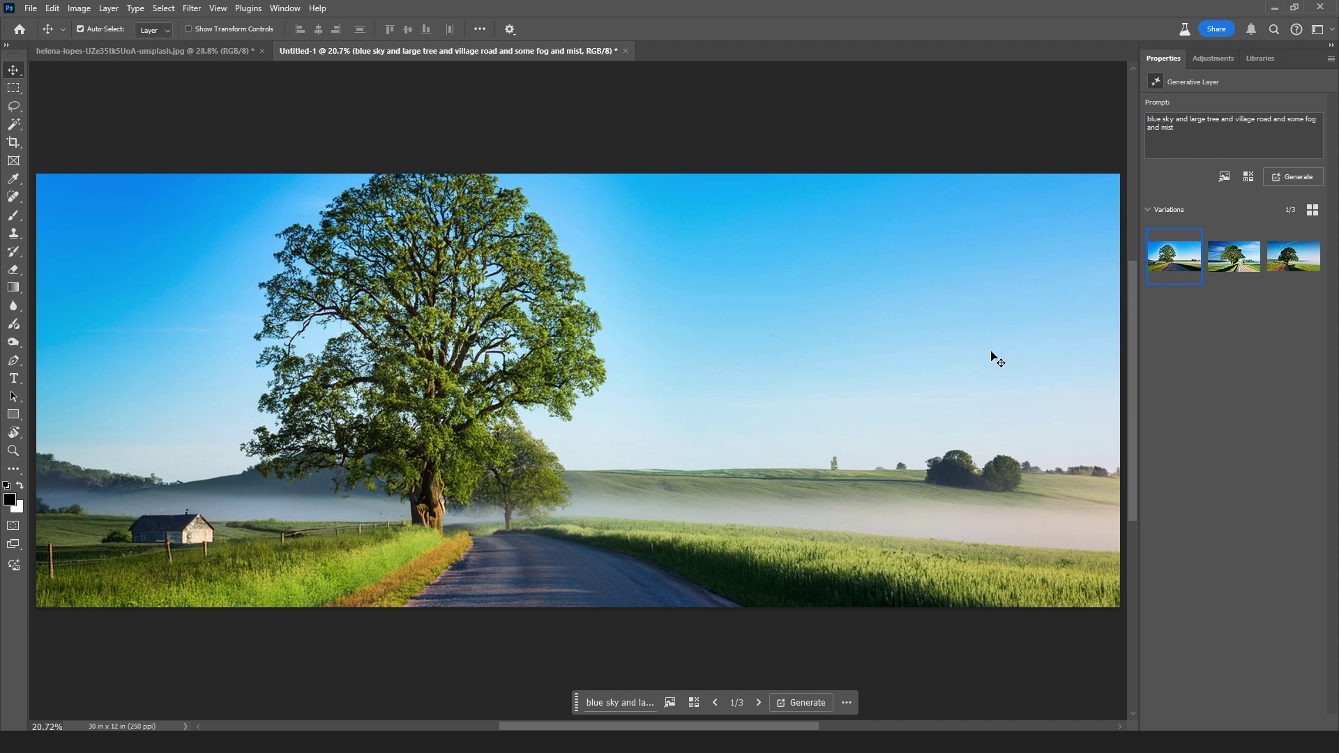
Step: Preview the second variation, then switch to the third and zoom out to see it all
click(1230, 263)
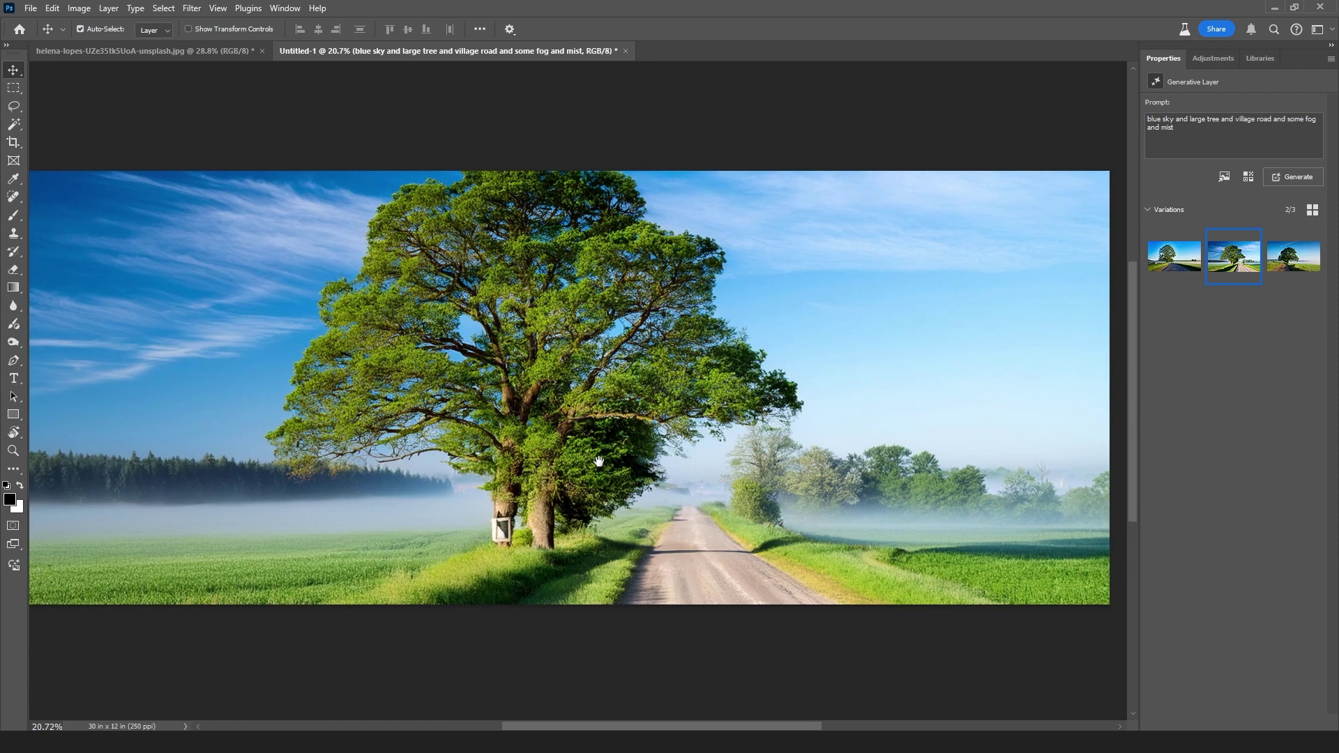
click(1294, 258)
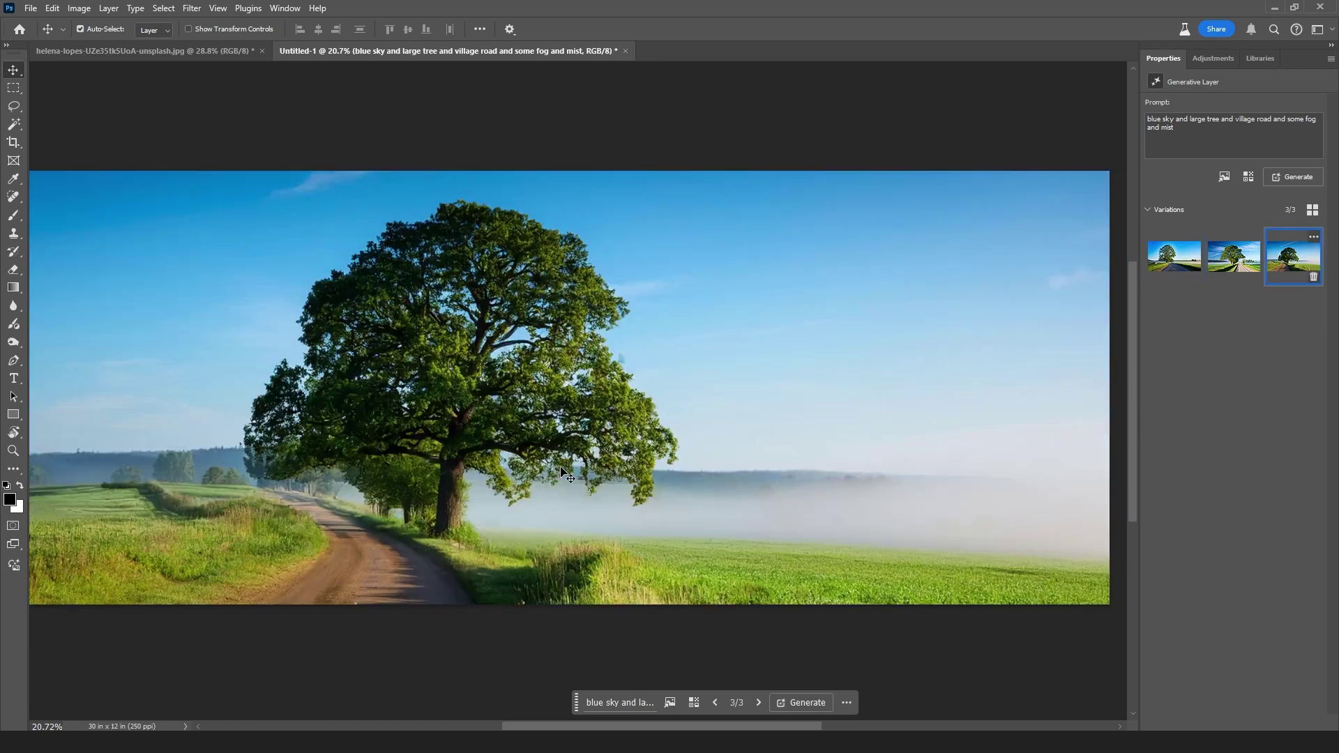
key(ctrl+minus)
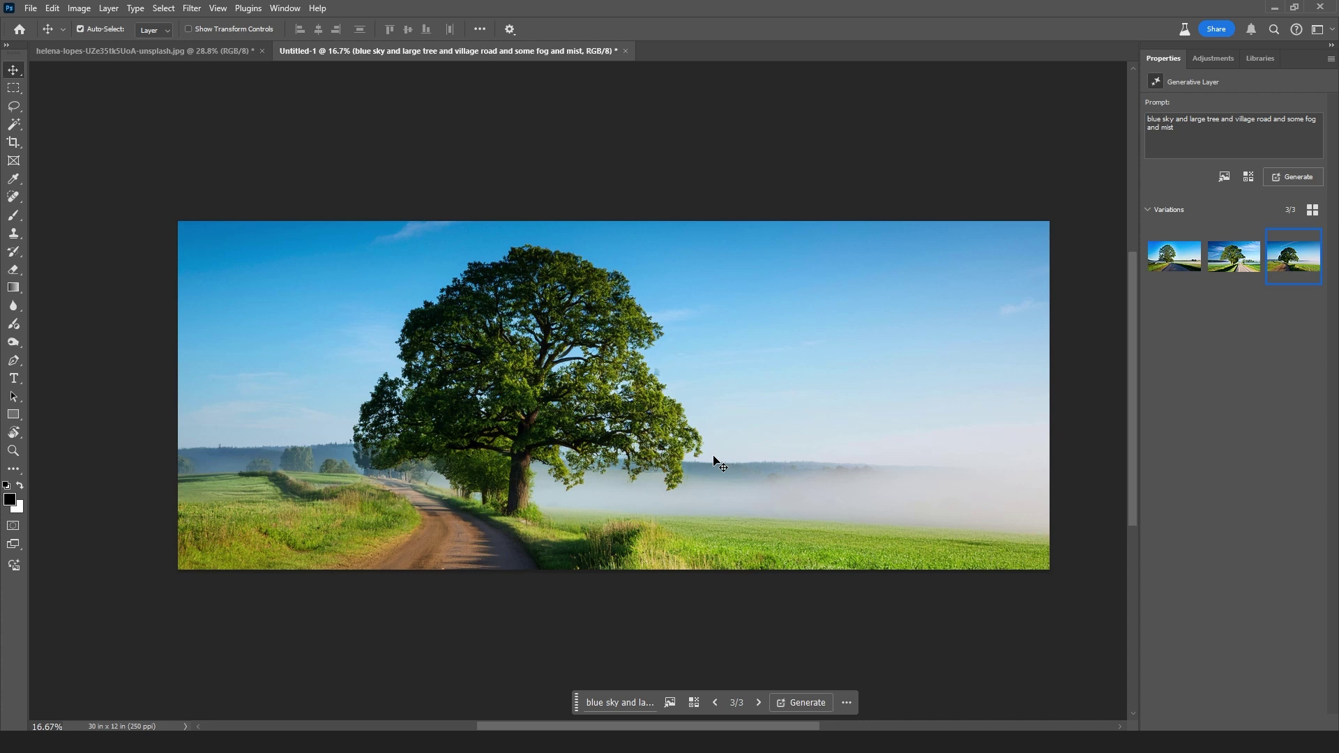
scroll(628, 475, down, 1)
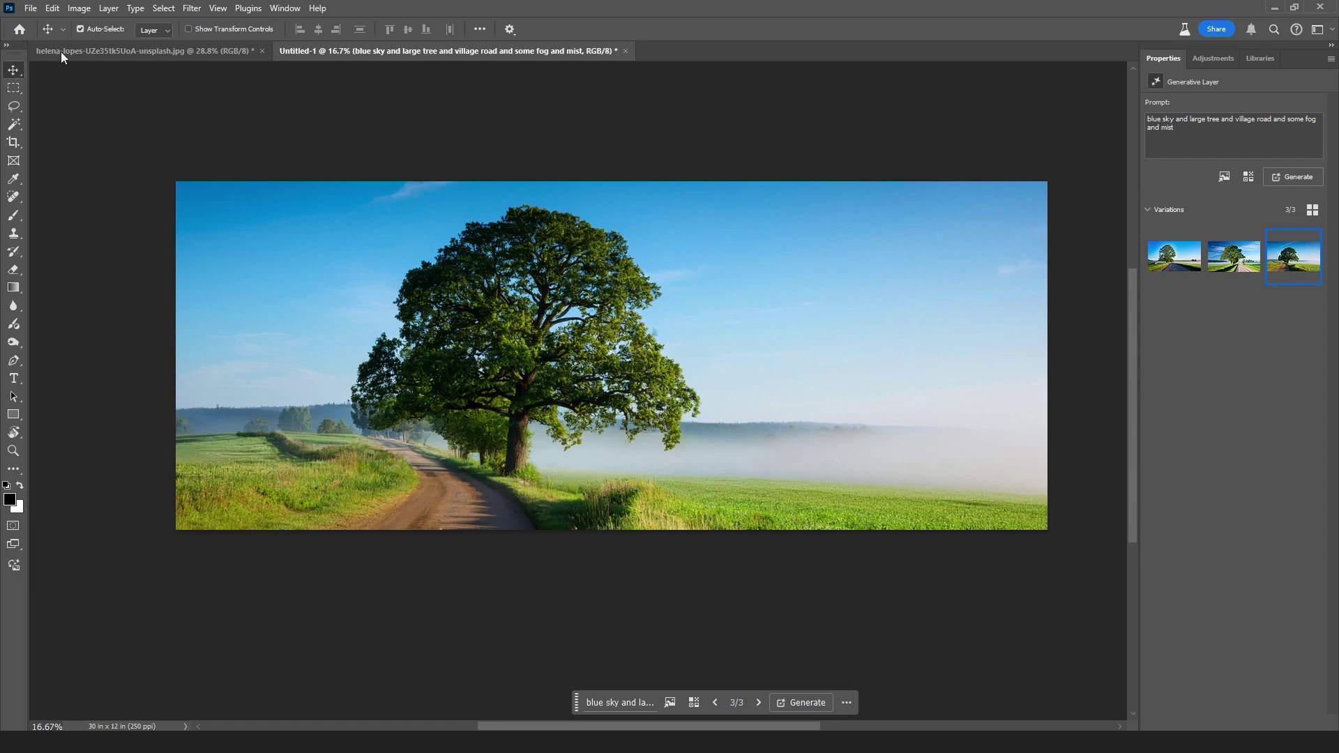
Step: Open the File menu and move across to the Edit menu
click(32, 9)
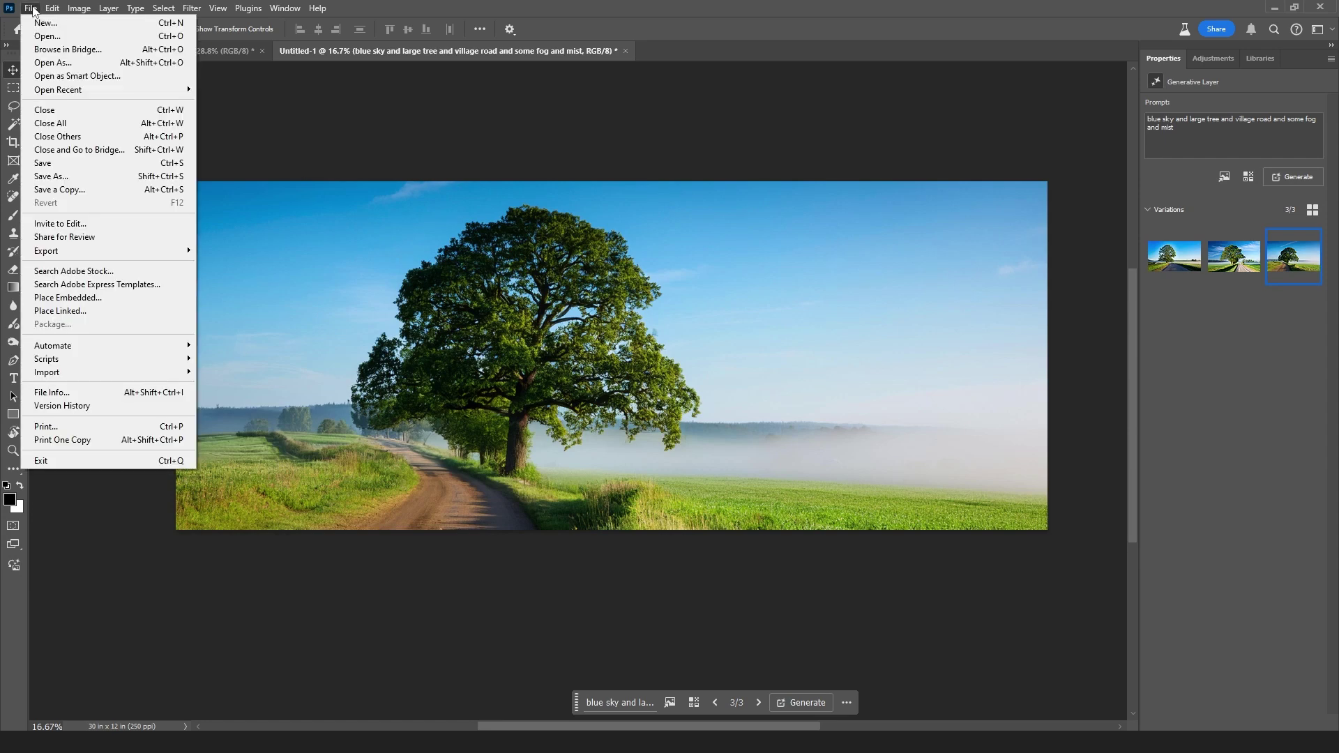
mouse_move(49, 13)
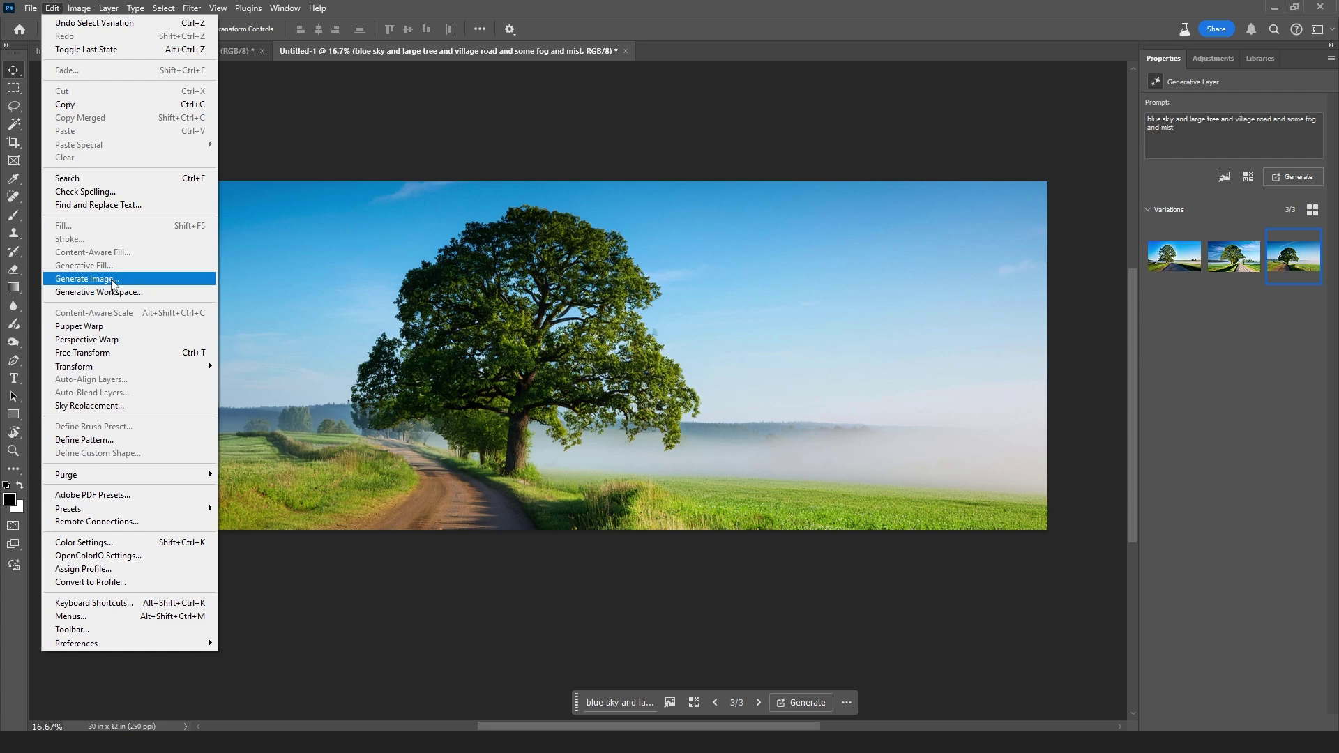
Step: In Generative Workspace, paste the red t-shirt dark gym prompt and generate four images
click(154, 293)
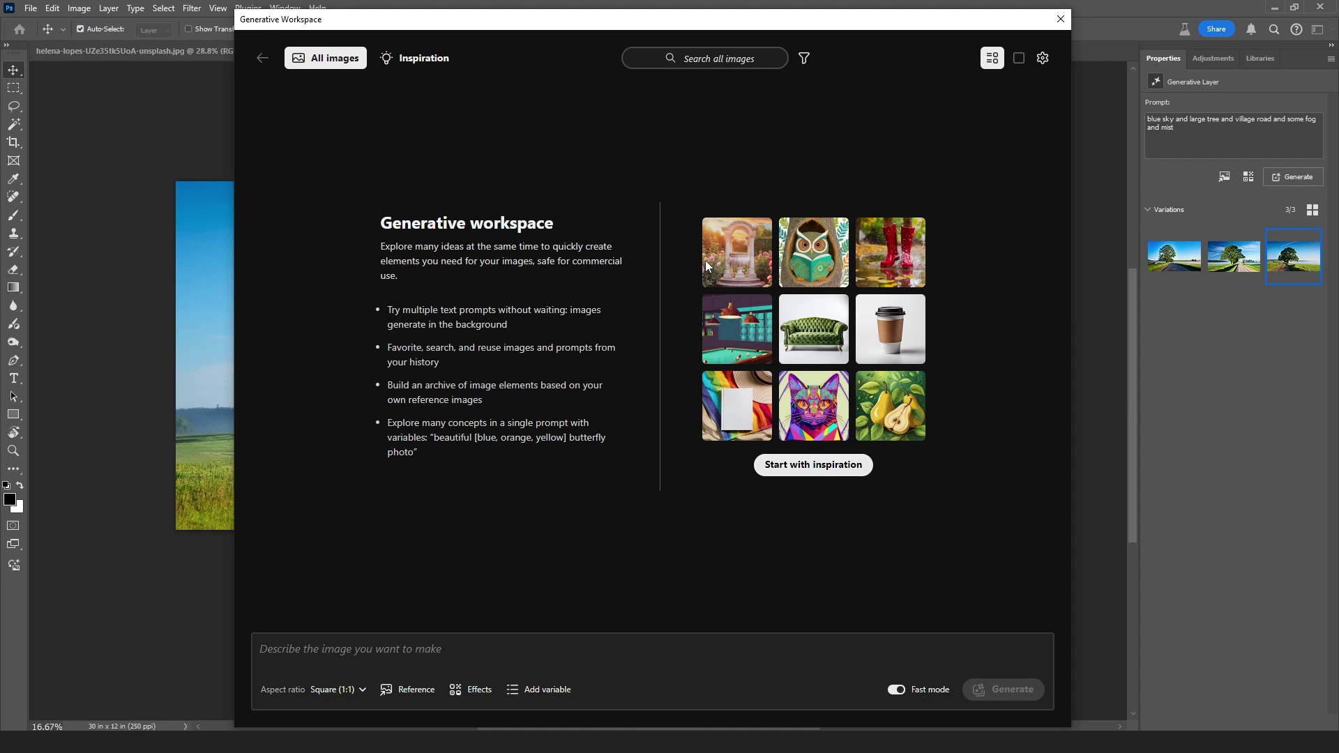
mouse_move(756, 274)
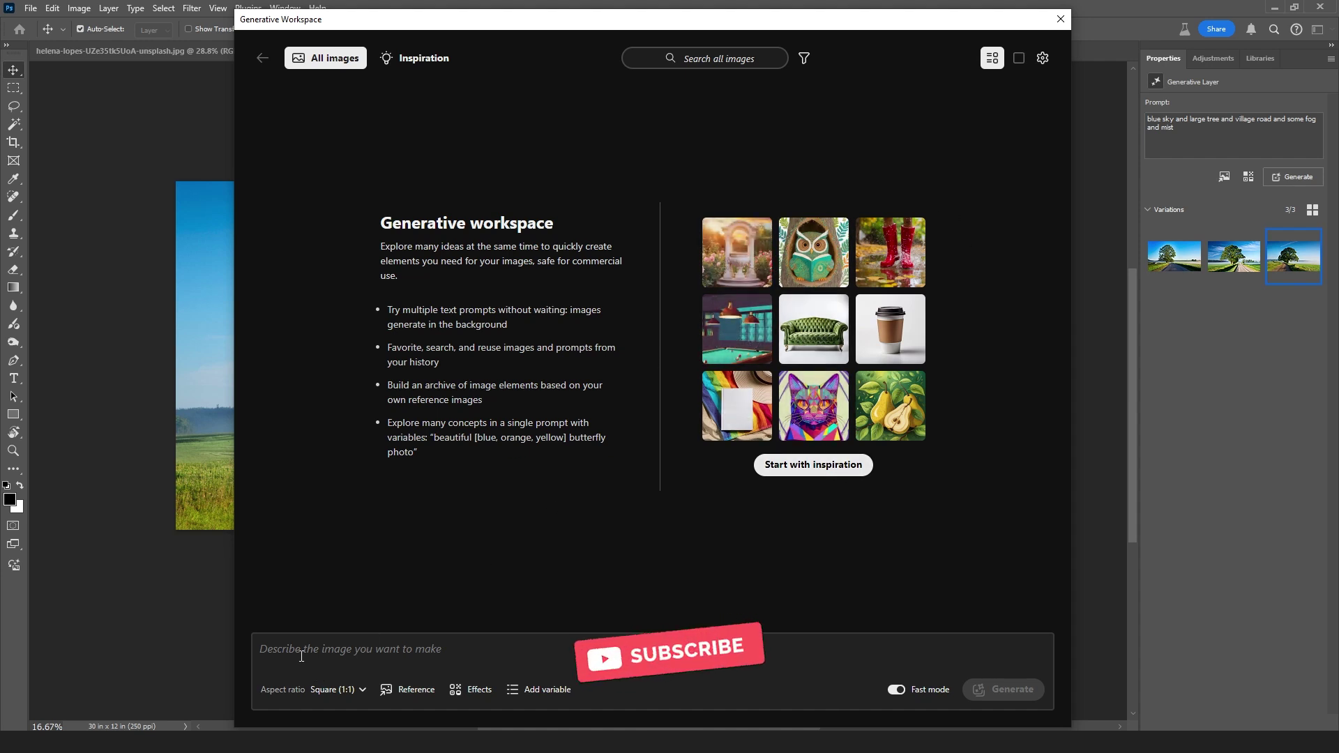
click(279, 651)
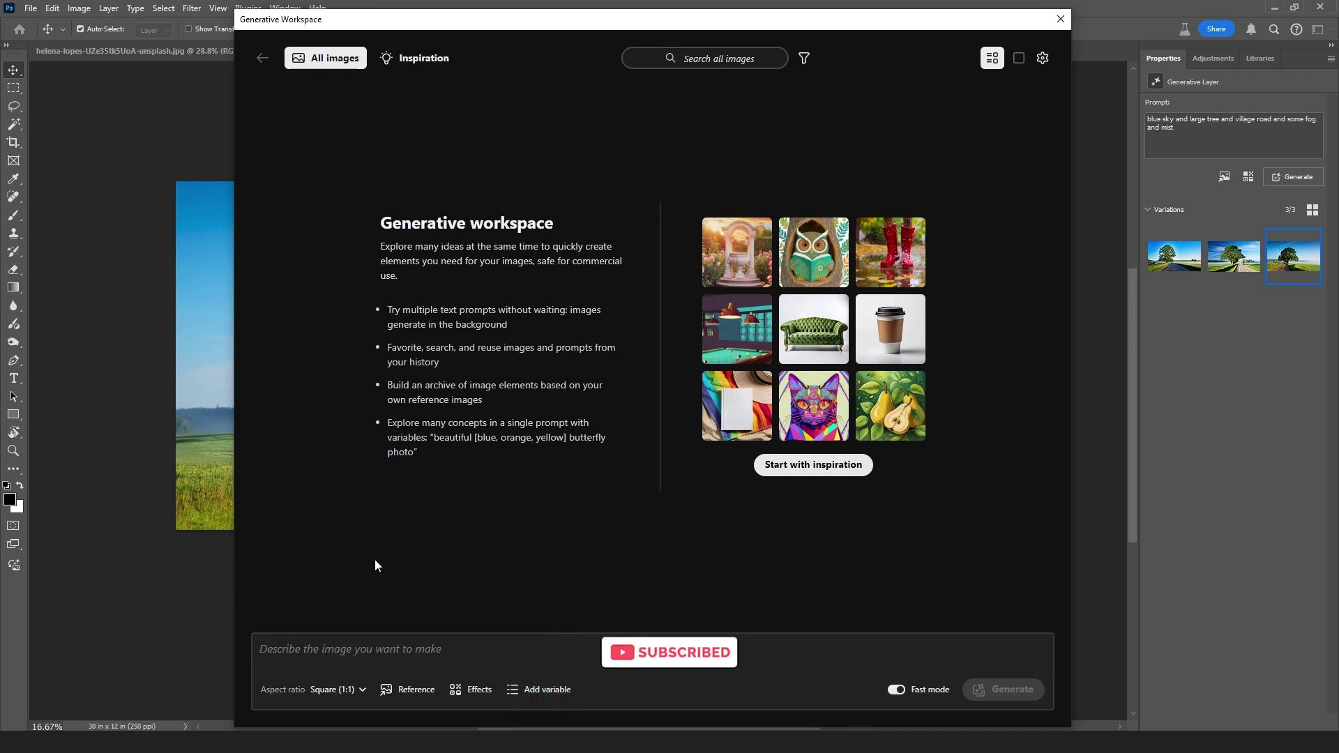
text(men in gym red t-shirt and dark environment)
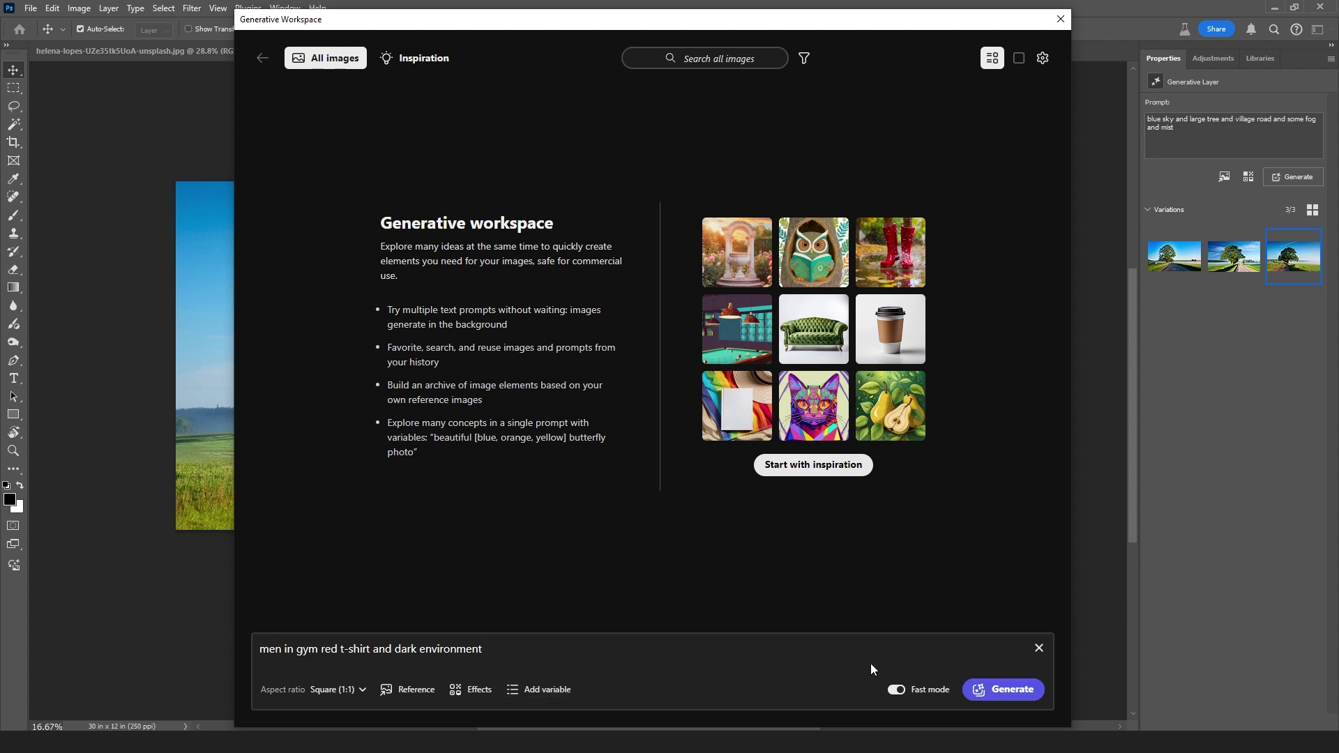
click(1015, 696)
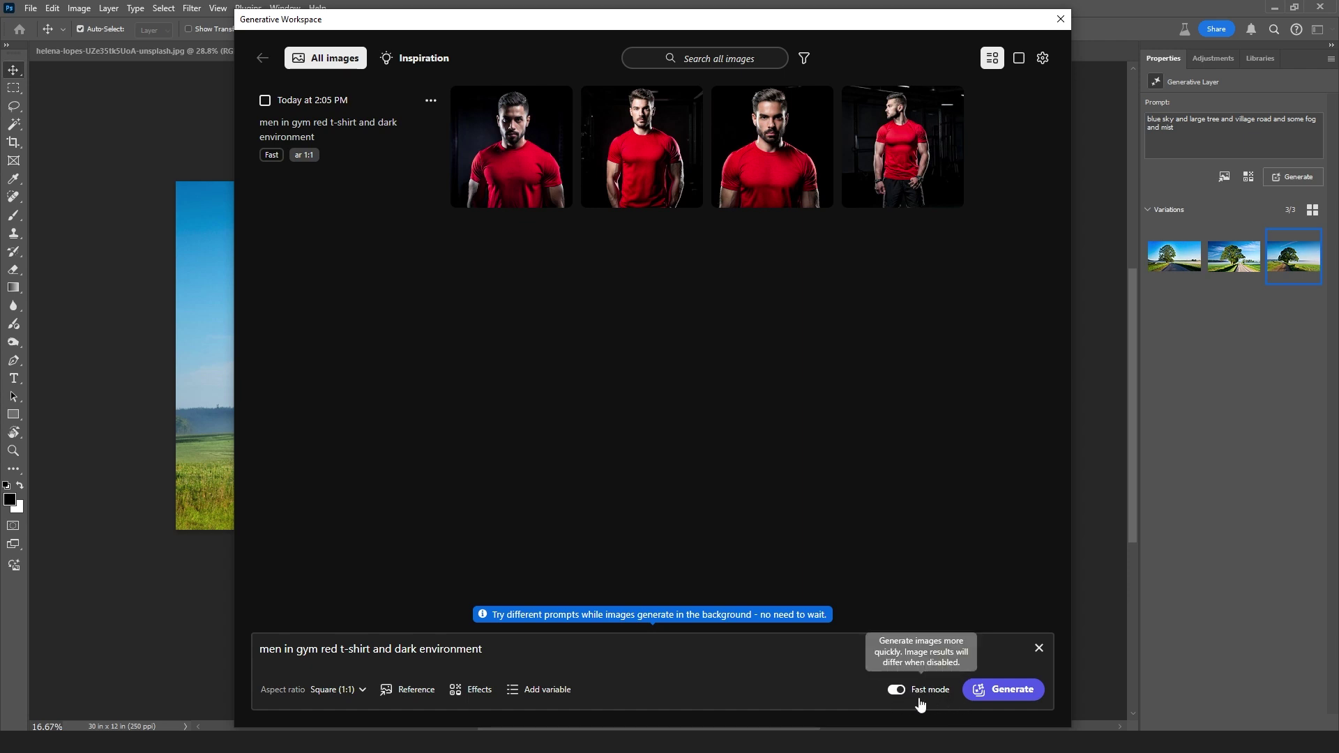
mouse_move(674, 165)
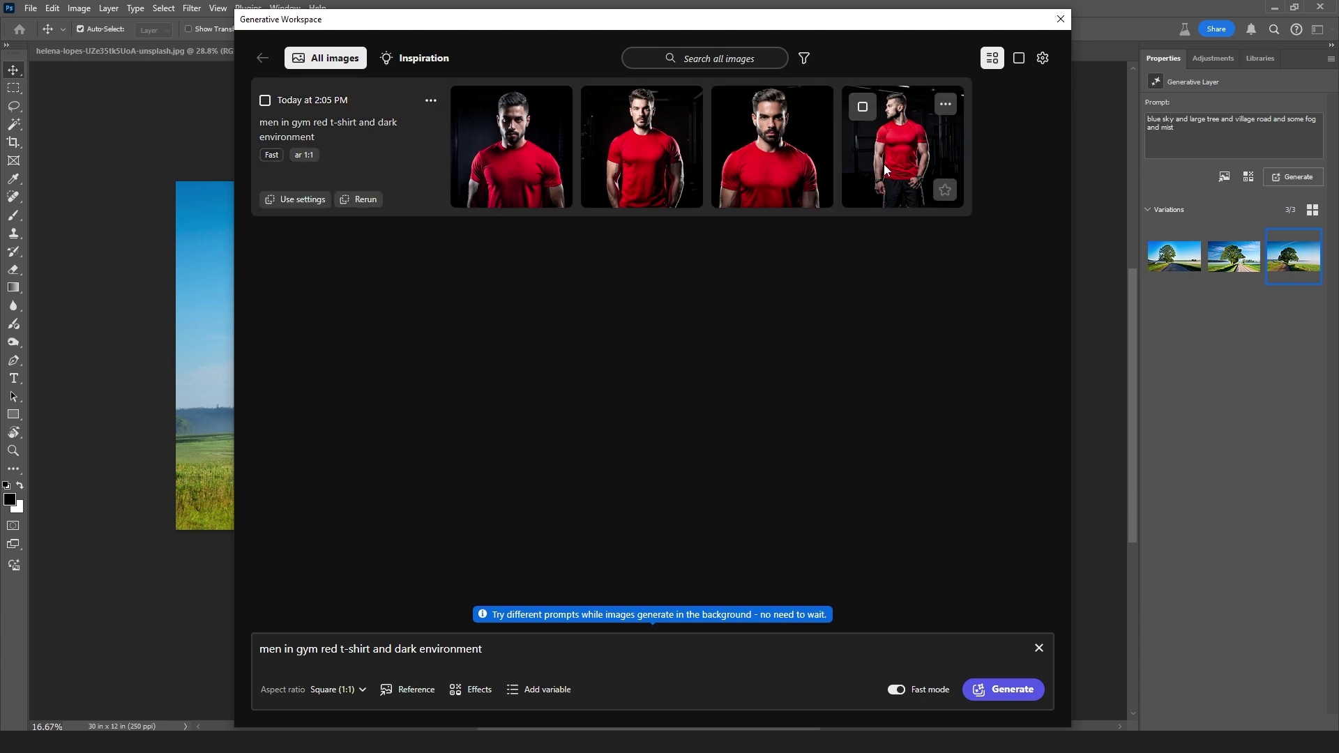
click(893, 691)
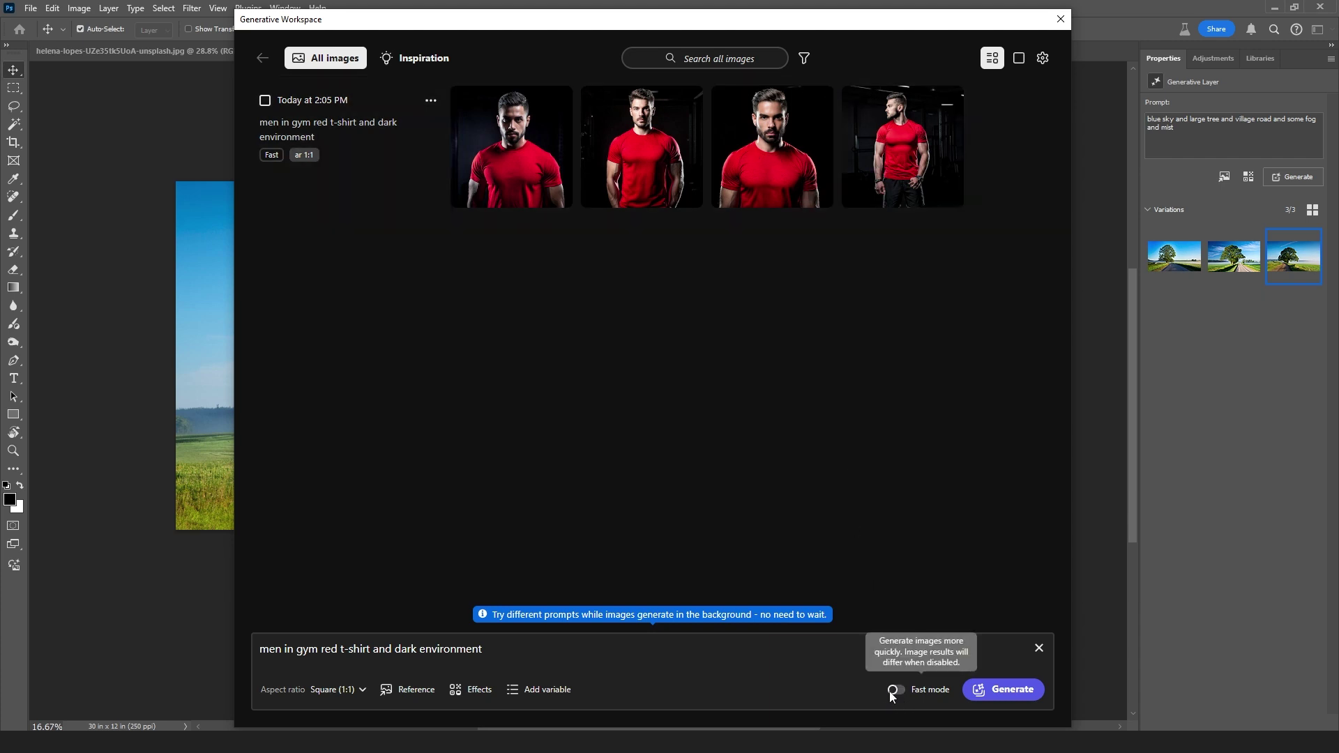
click(894, 690)
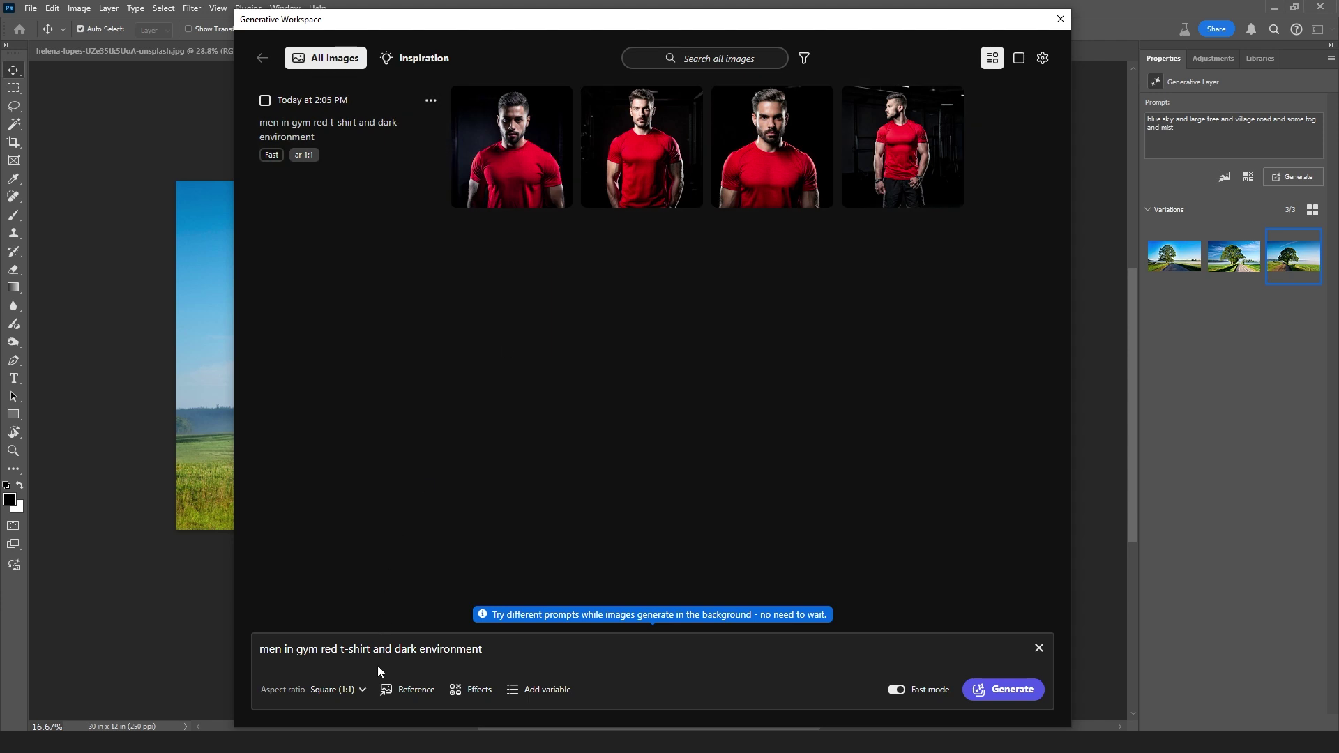
Step: Generate a Landscape (4:3) batch and inspect its fourth image at full size
click(361, 694)
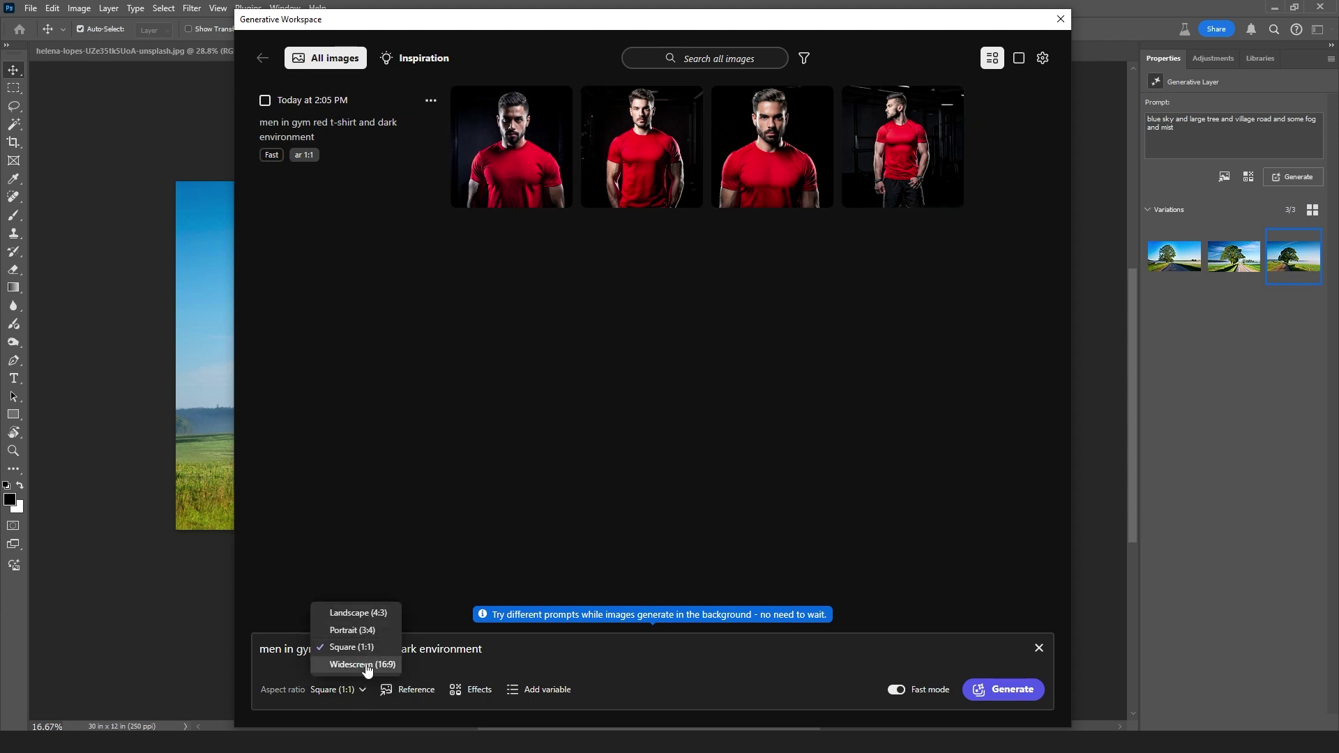
click(359, 613)
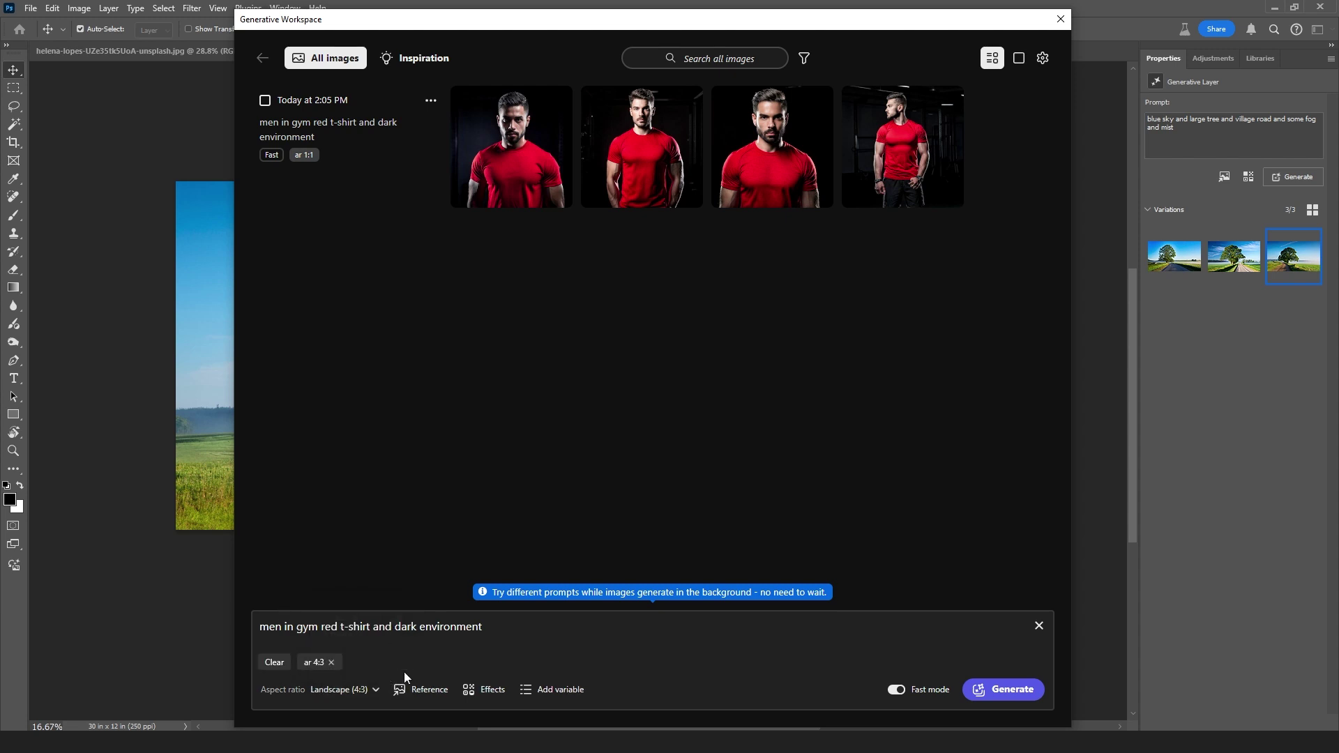
click(1011, 688)
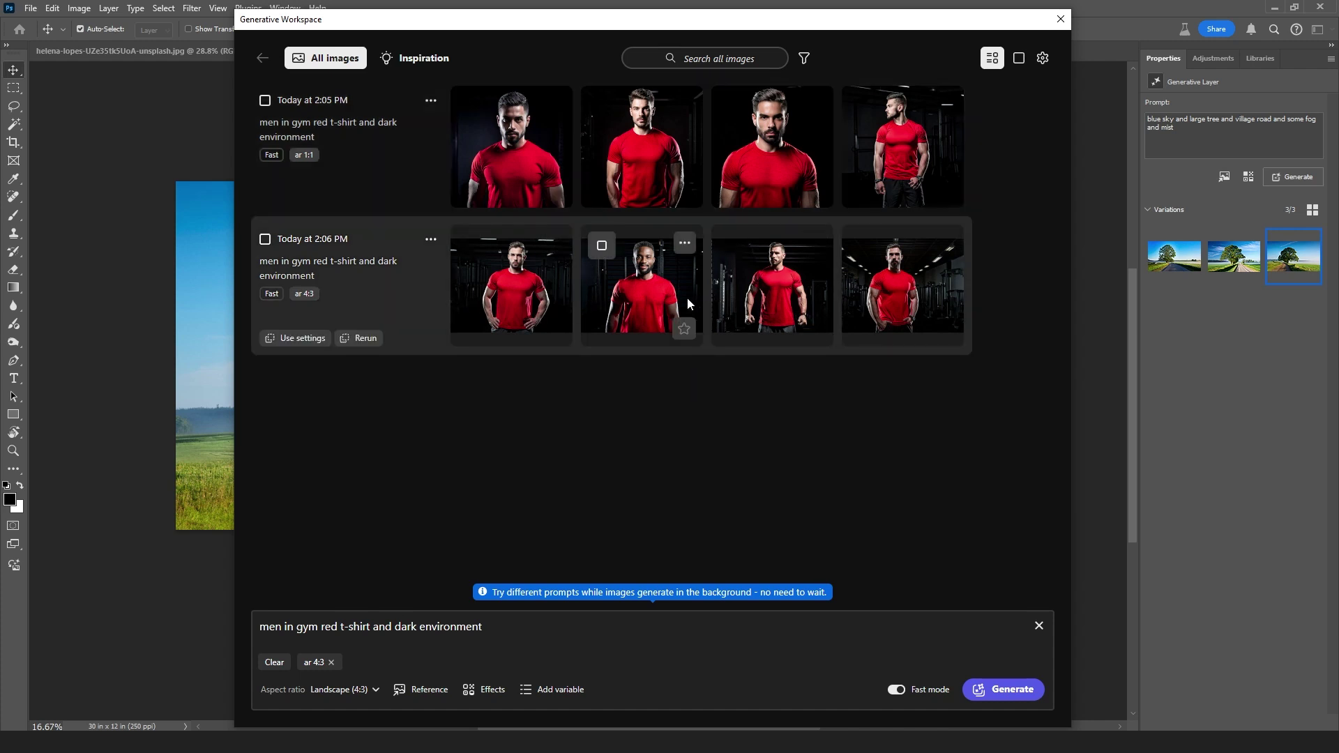
click(914, 302)
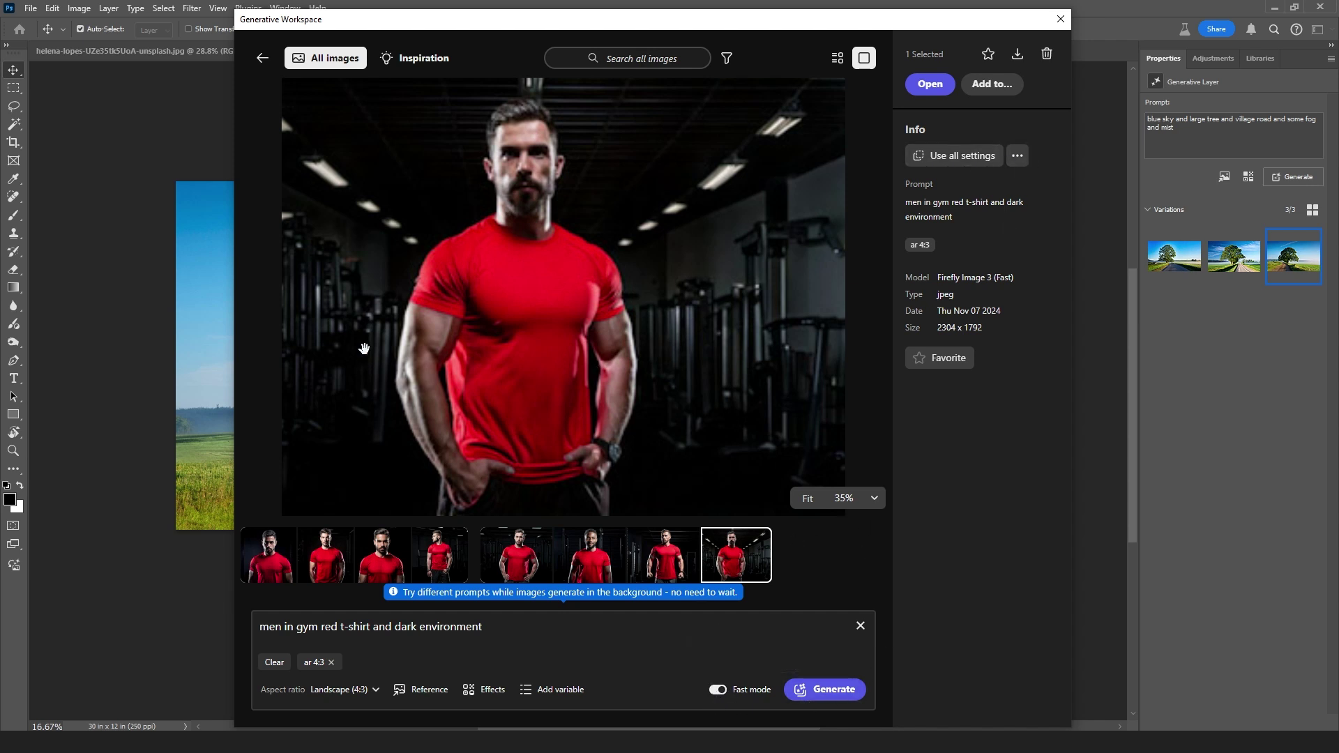
click(263, 58)
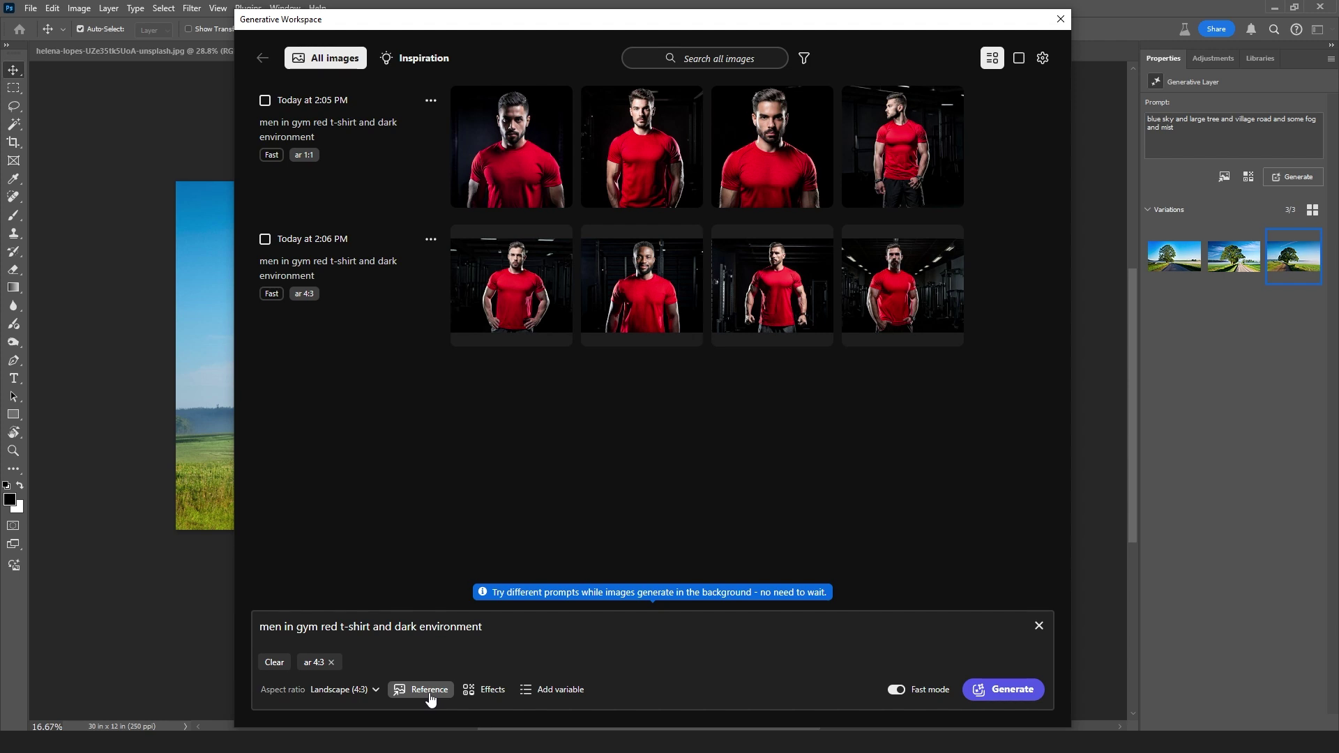
Step: Check the Effects presets unused, then append an empty variable to the prompt
click(485, 692)
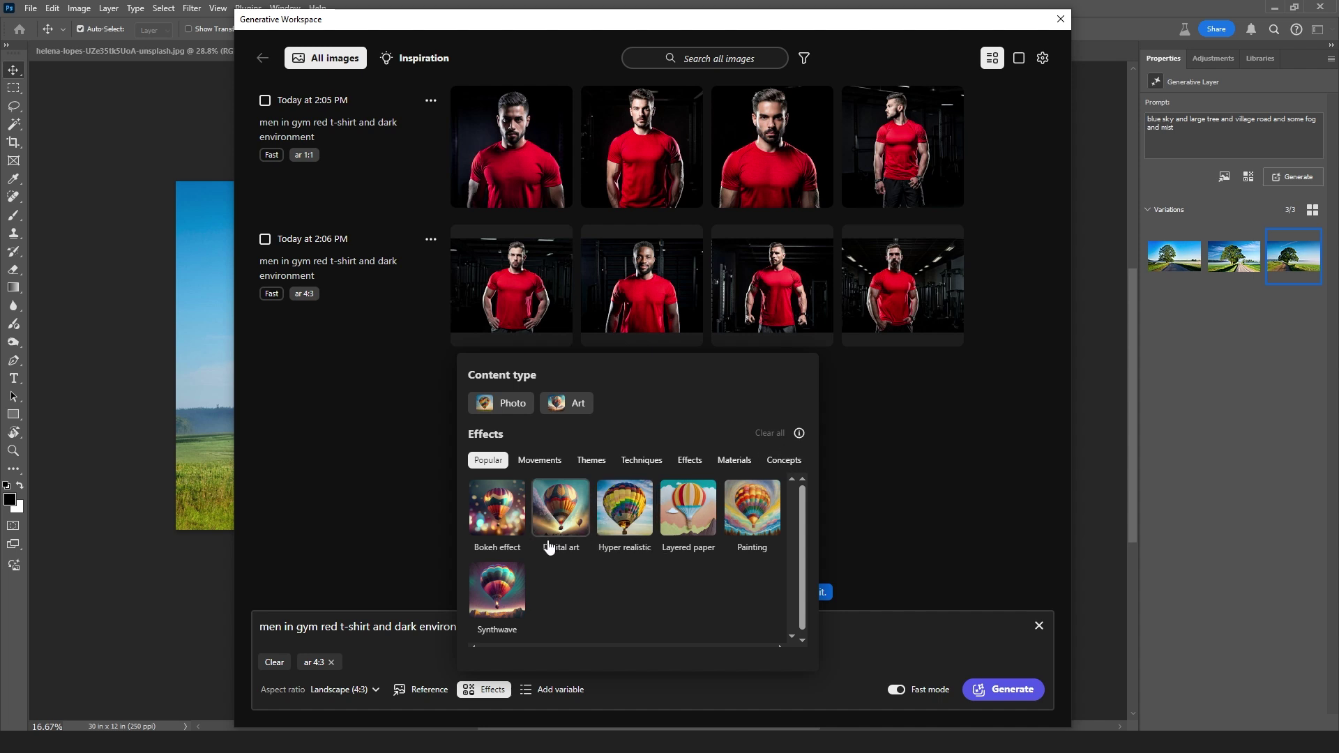
click(634, 692)
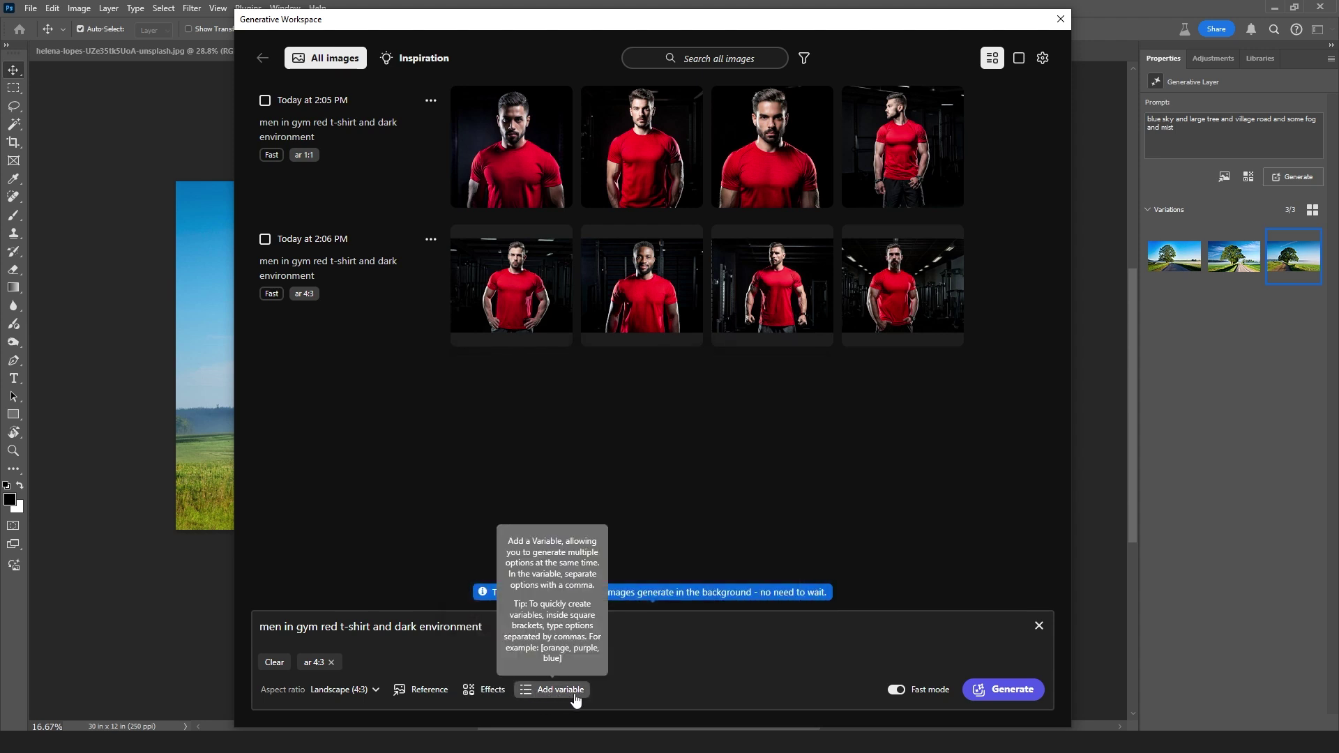
click(553, 691)
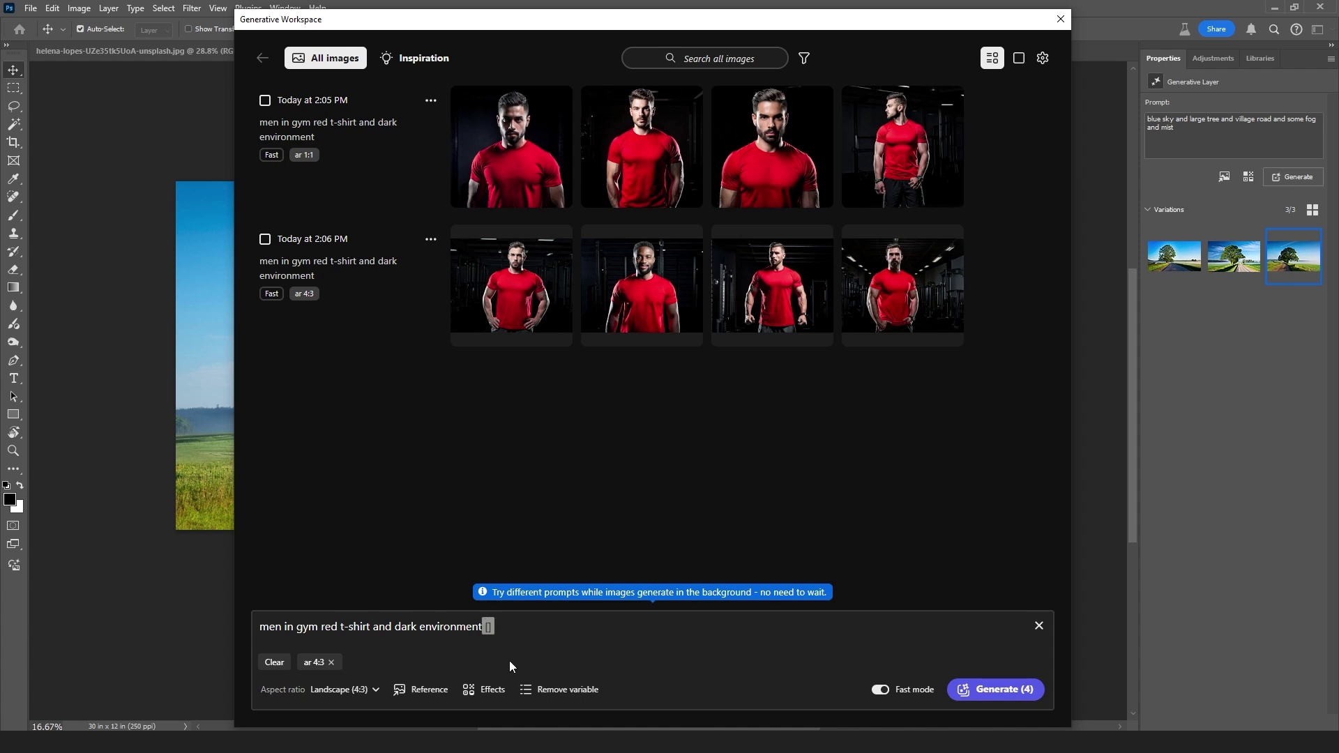
Step: Undo the empty variable and turn 'red' into a [red, white] variable
key(ctrl+z)
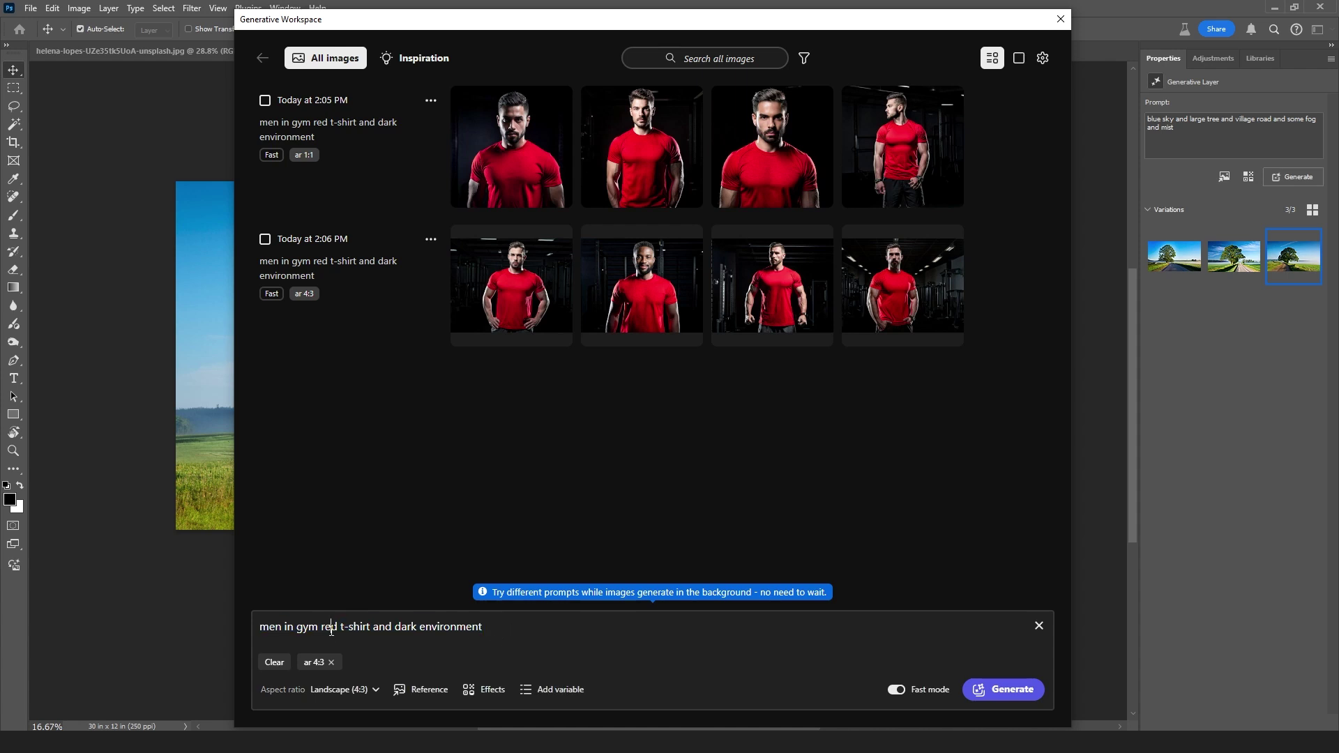
double_click(328, 627)
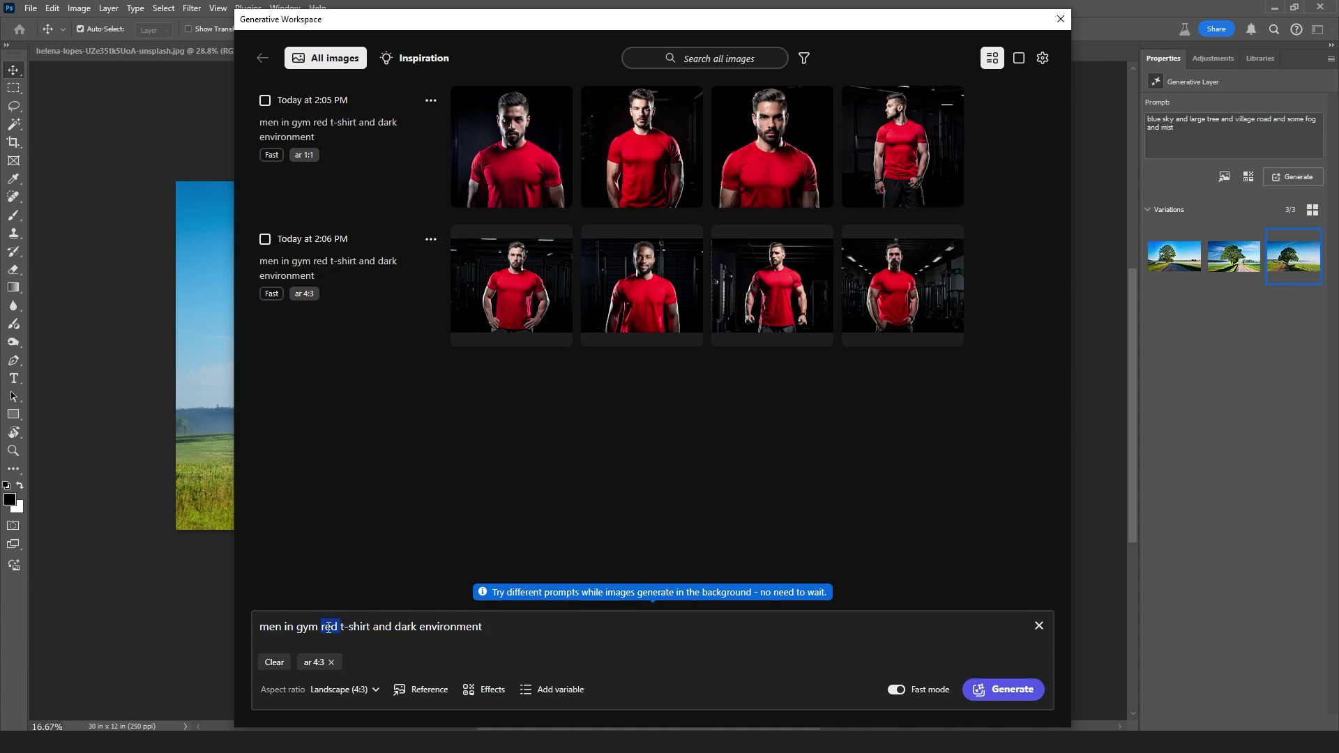
click(565, 693)
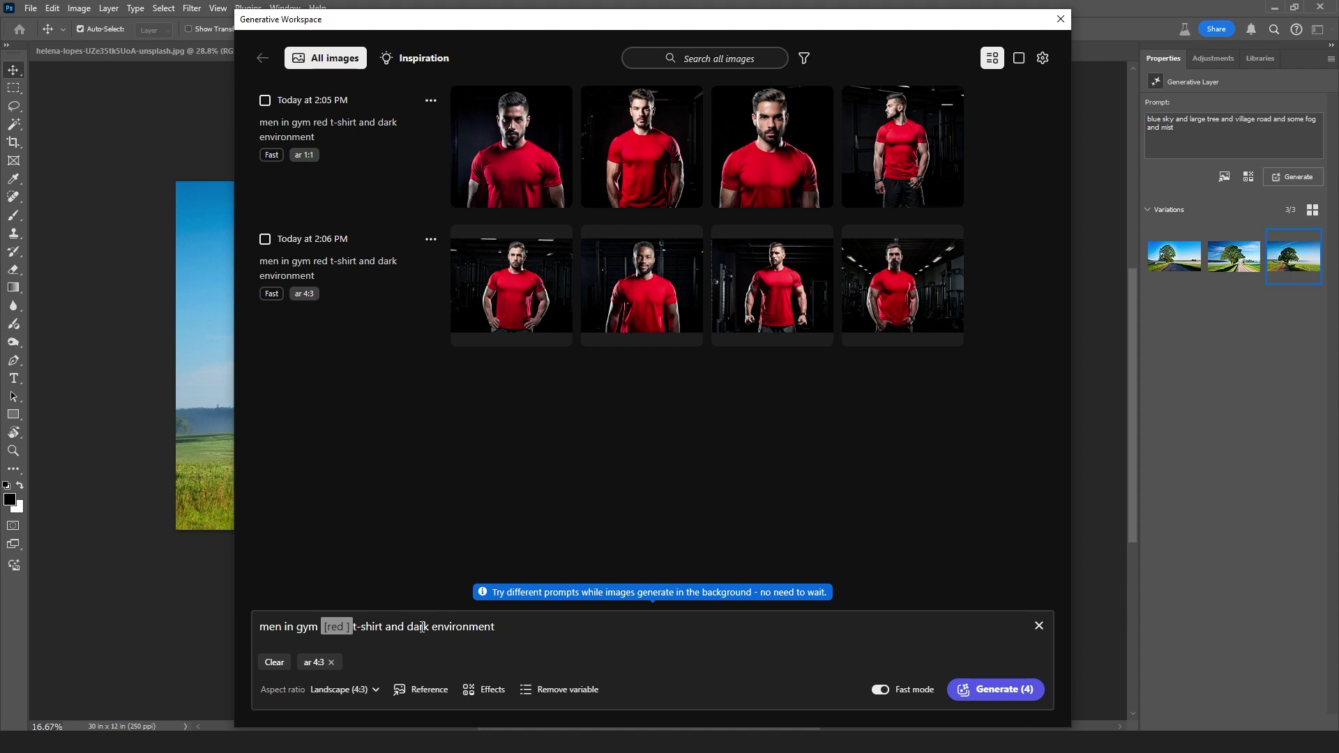
text(white)
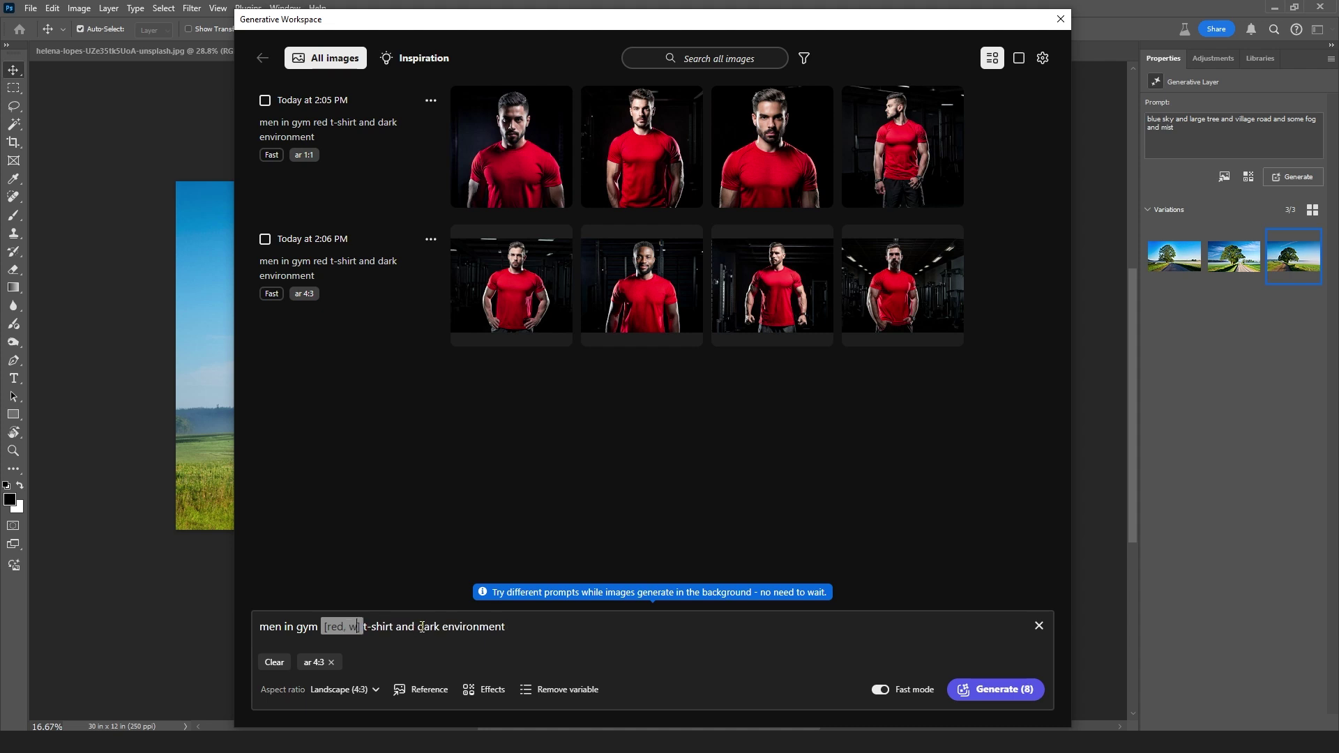
text(,)
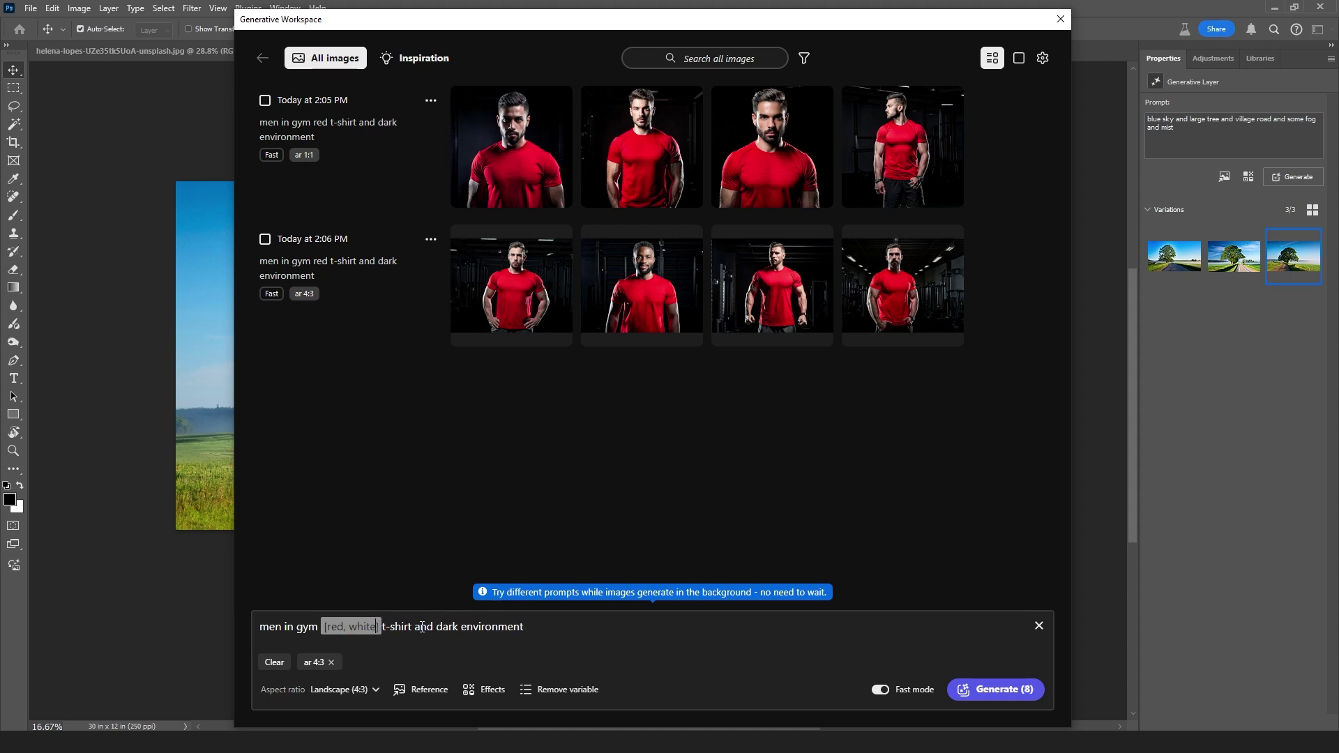
click(409, 626)
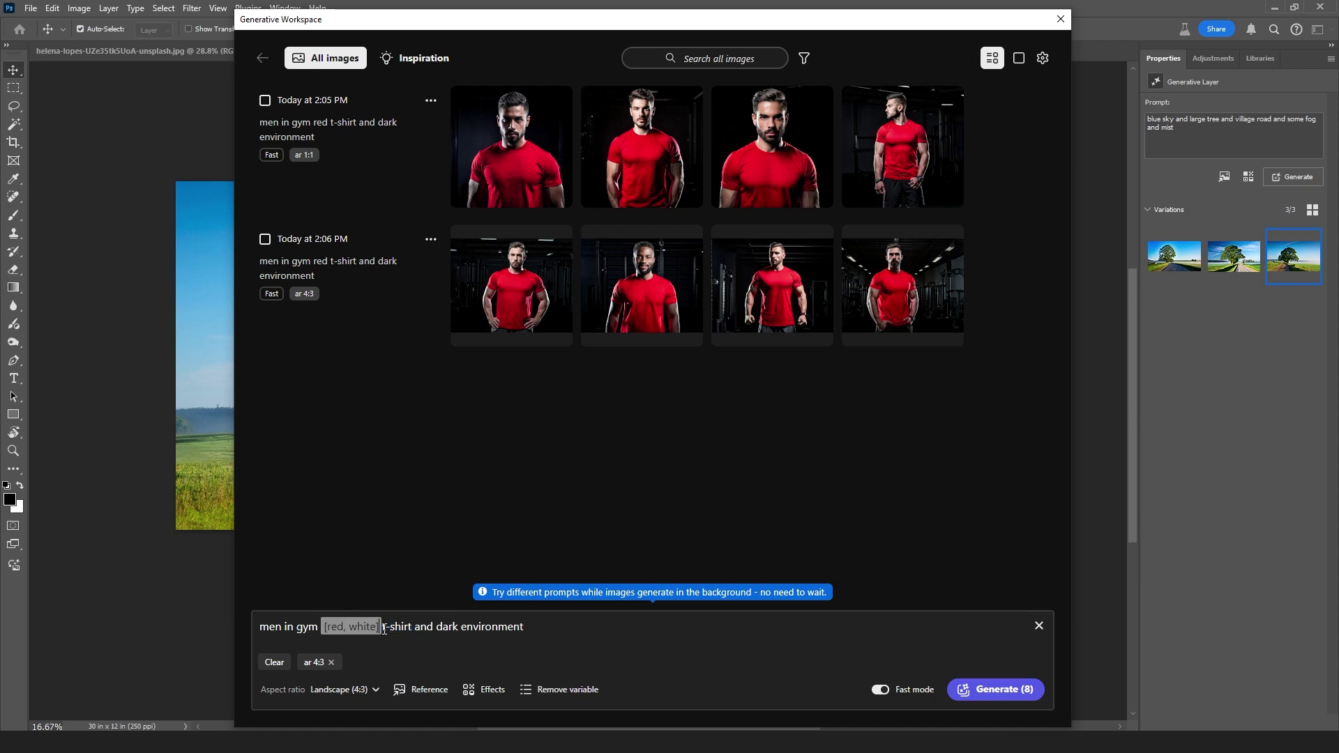
Step: Make 't-shirt' a [t-shirt, shirt] variable and delete the stray empty variable
drag(381, 627, 411, 629)
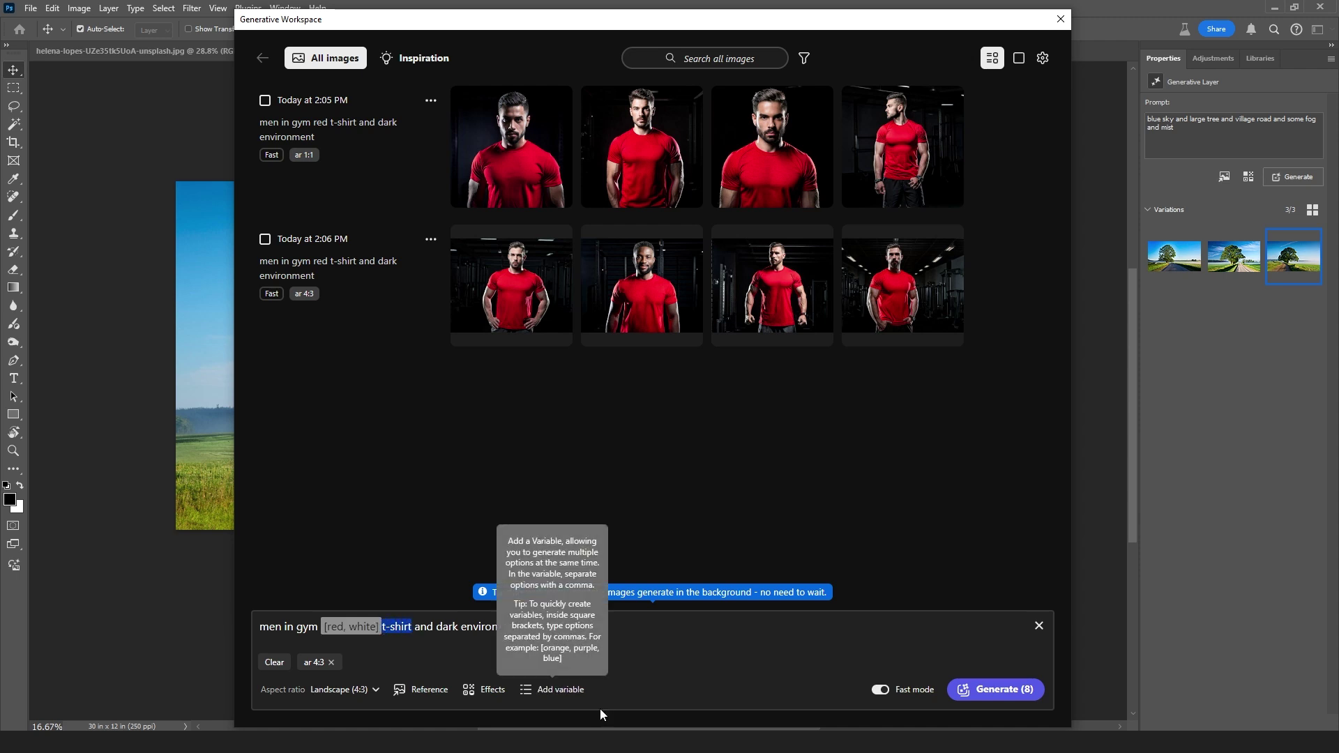
click(554, 691)
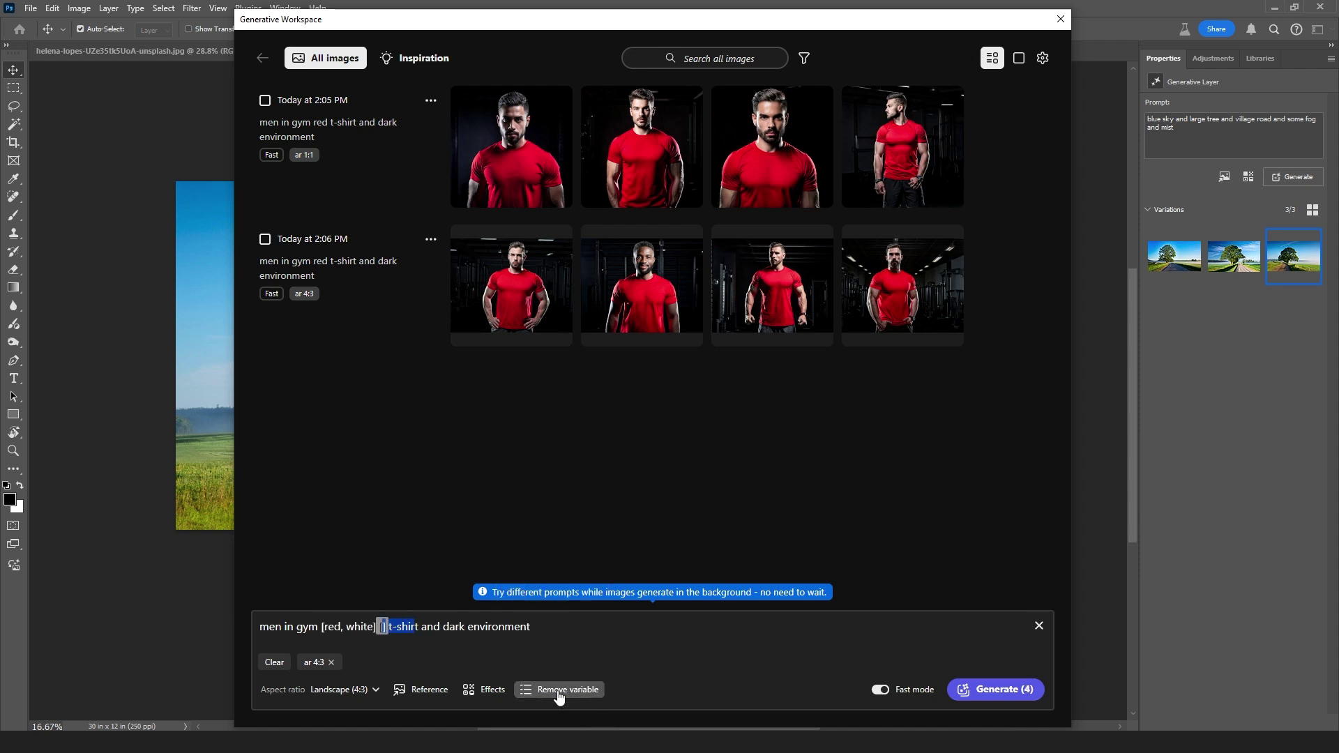
click(416, 647)
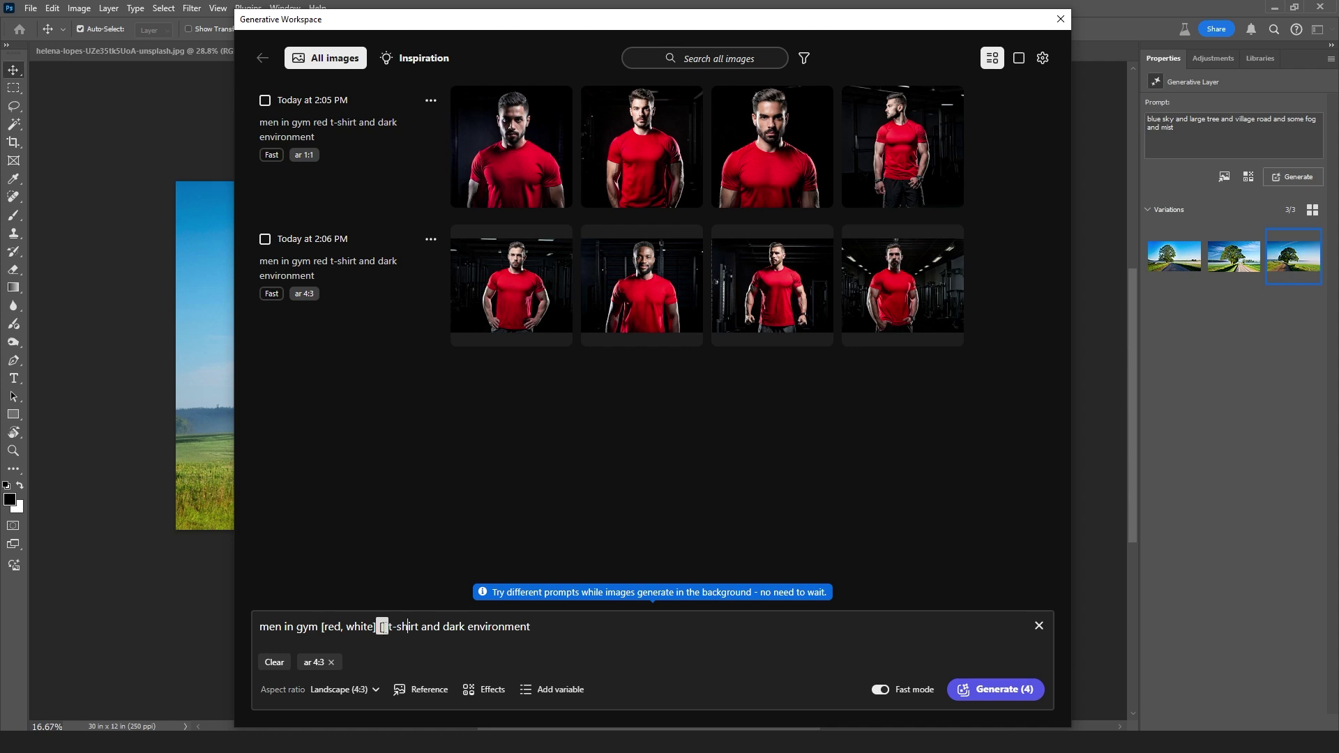
click(388, 628)
key(BackSpace)
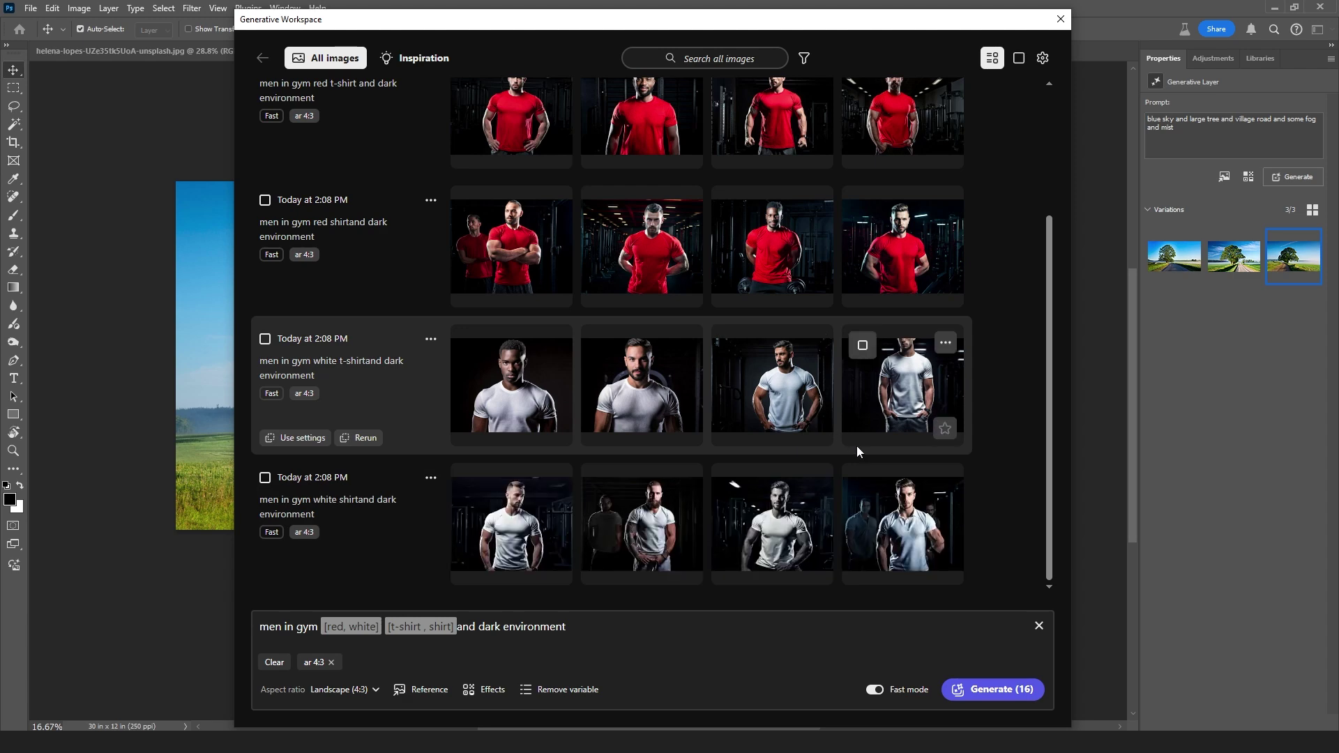
Step: Scroll through the batches and tick the third white t-shirt portrait
scroll(715, 487, up, 3)
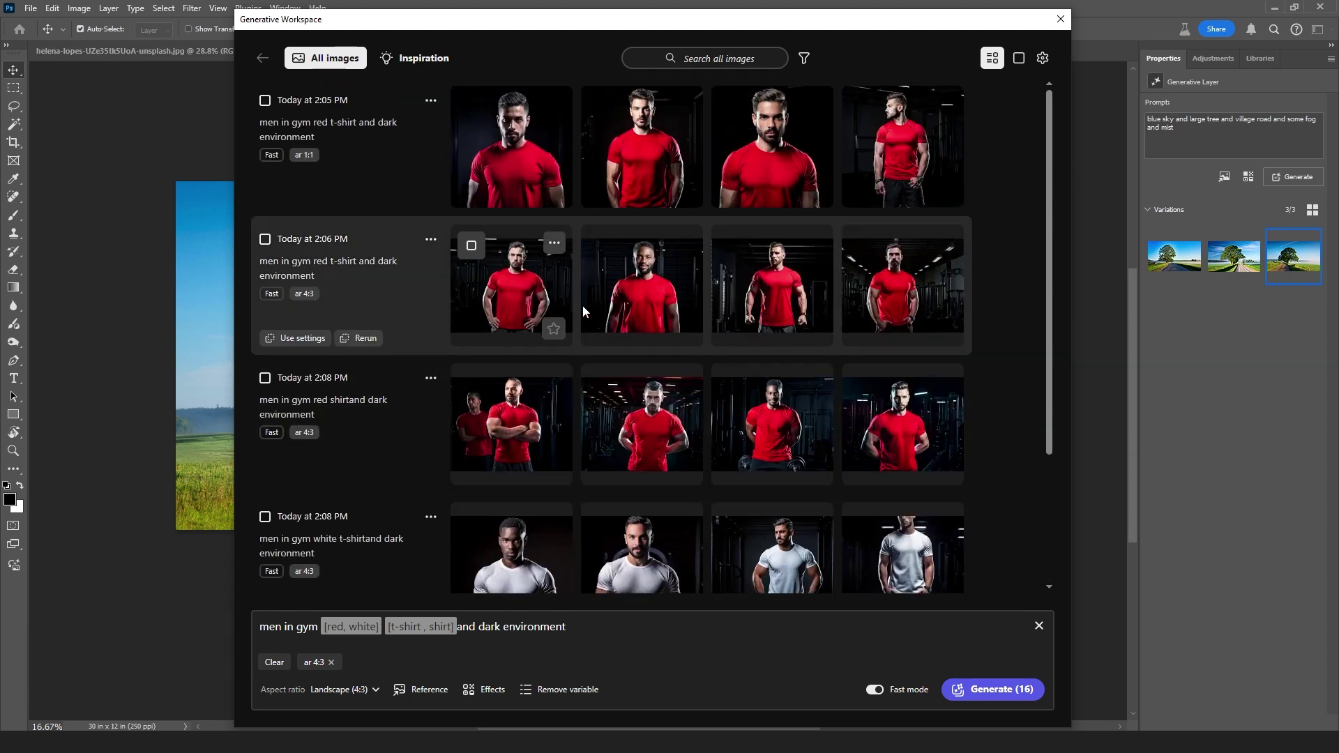
scroll(886, 349, down, 1)
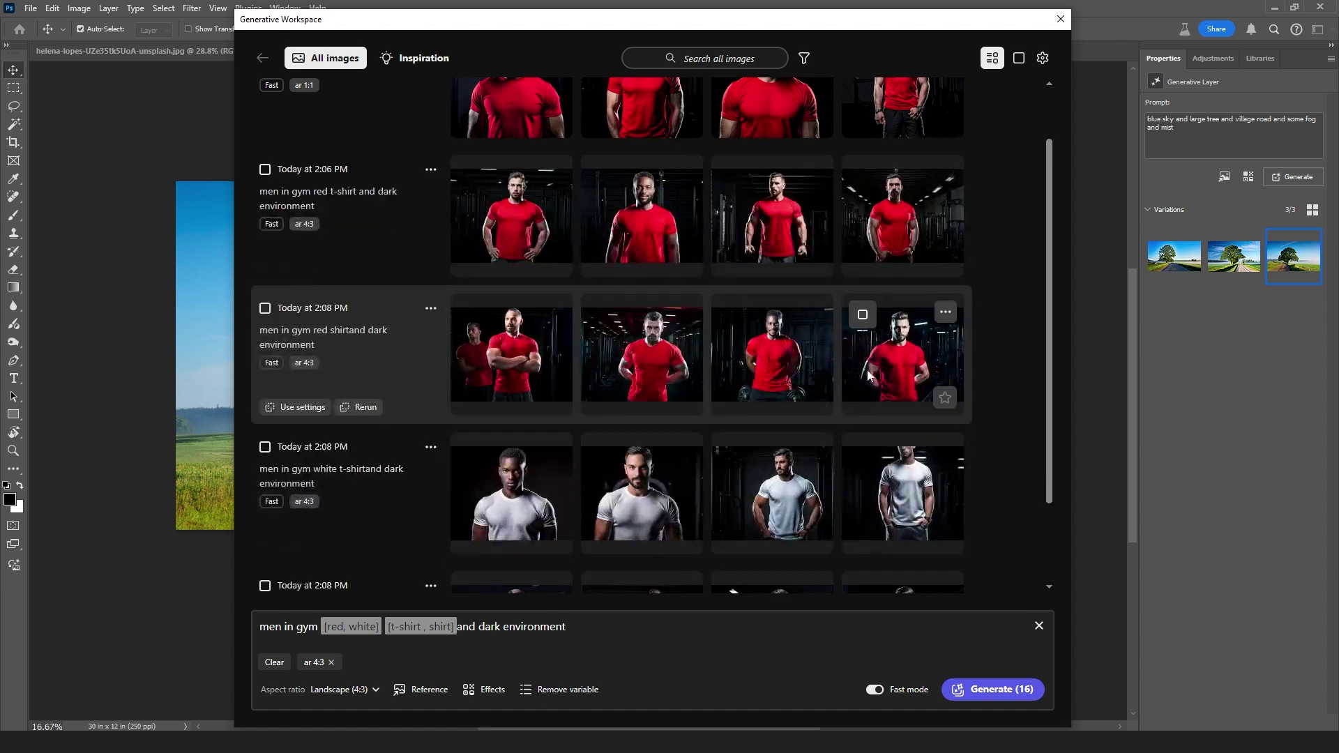
scroll(868, 370, down, 2)
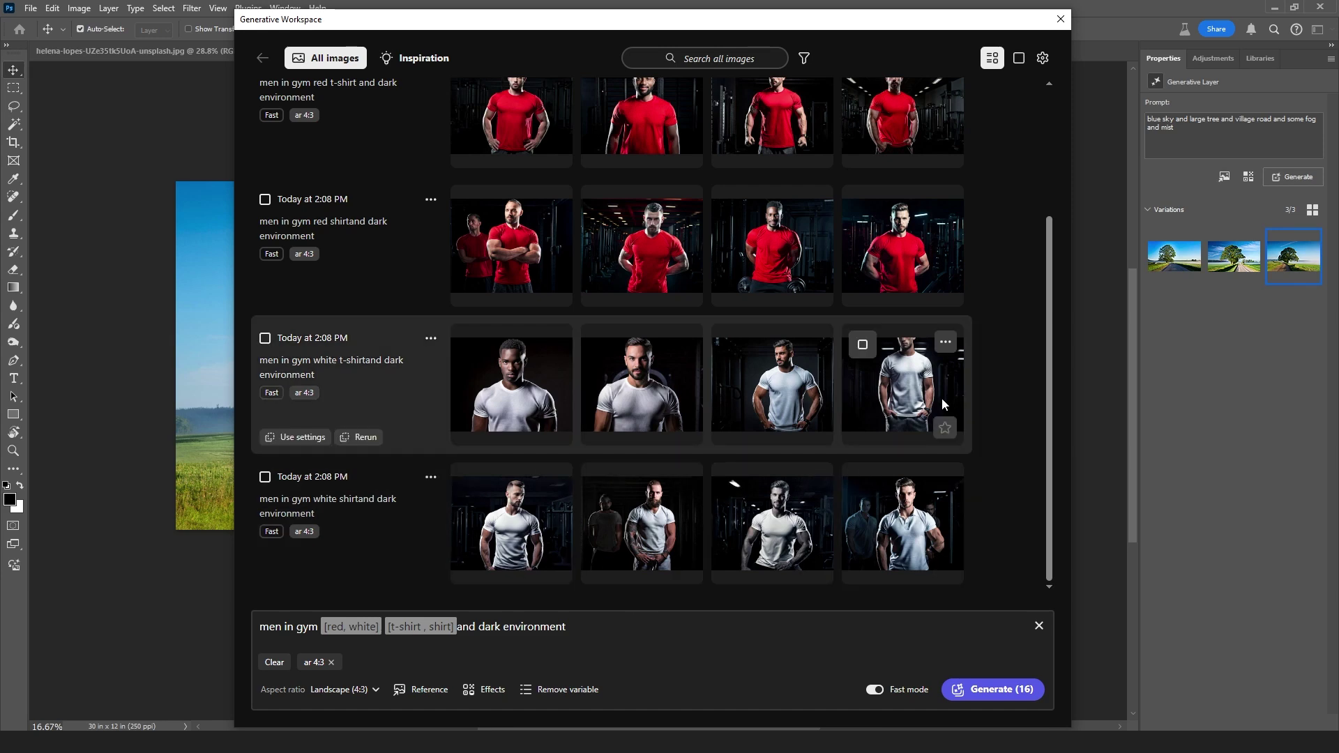
scroll(855, 457, up, 1)
scroll(893, 454, down, 1)
click(733, 346)
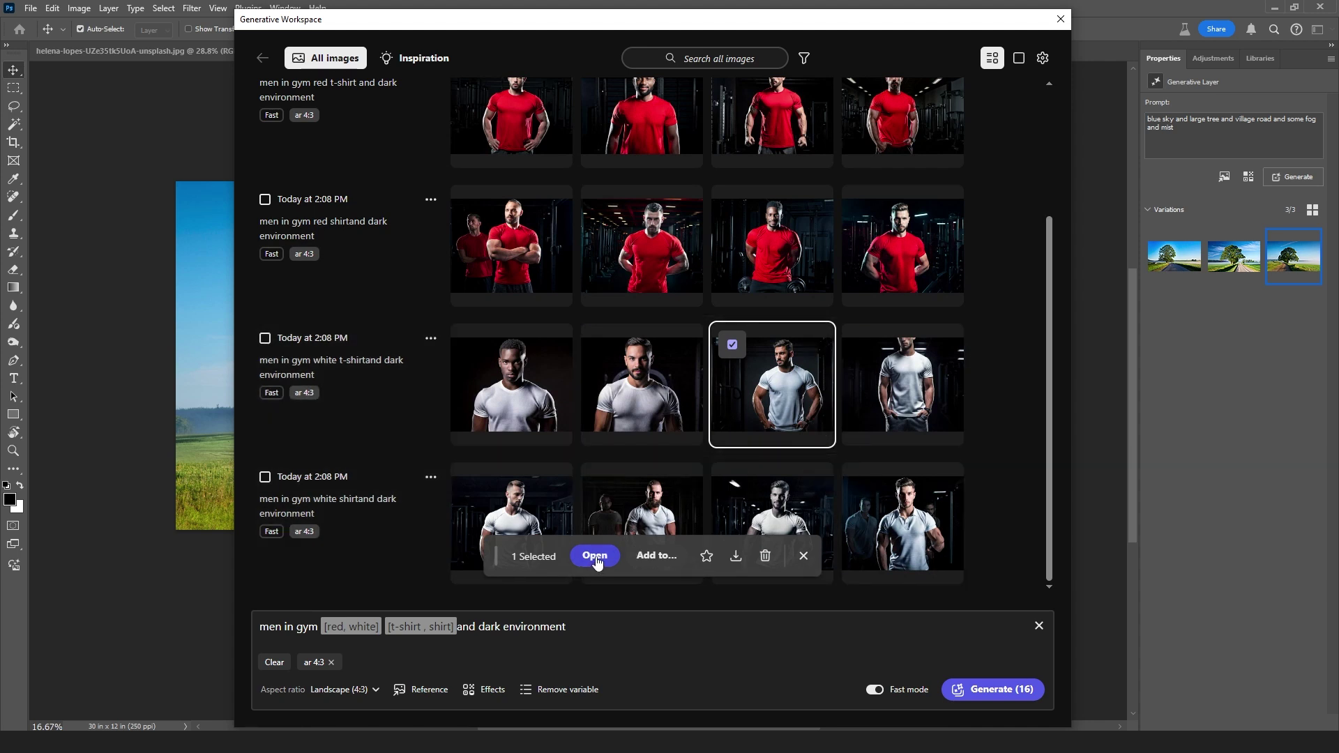
Step: Turn off fast generation mode and open the chosen portrait as a new document
click(874, 690)
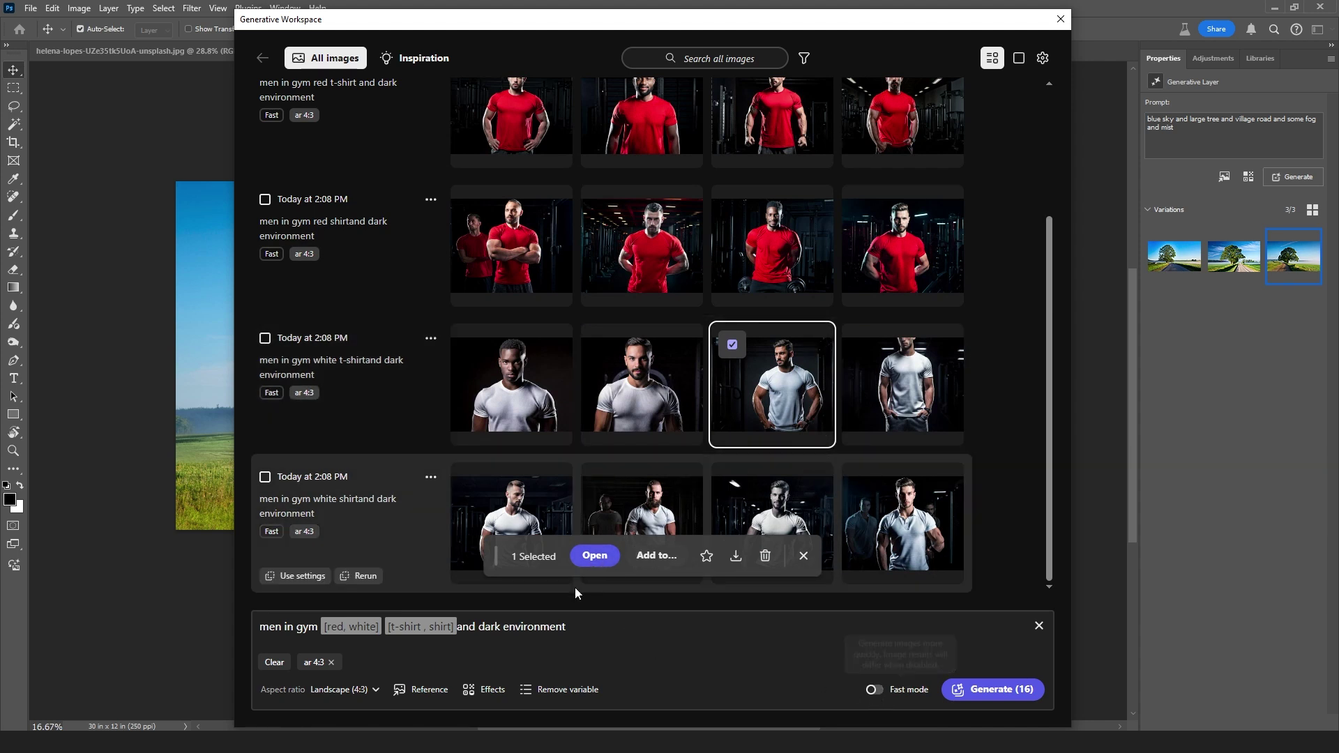
click(594, 558)
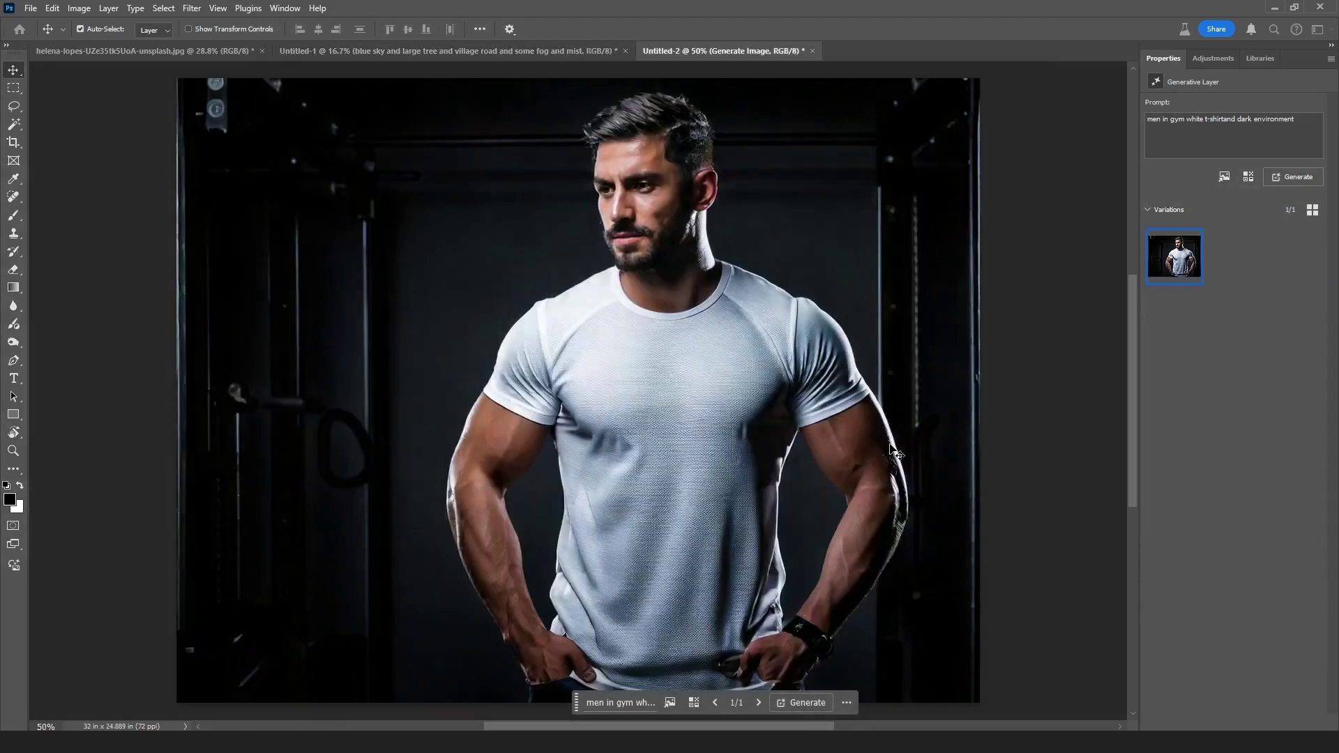
Step: Zoom into the man's face, fit the portrait back, then view it at 50%
drag(516, 331, 847, 136)
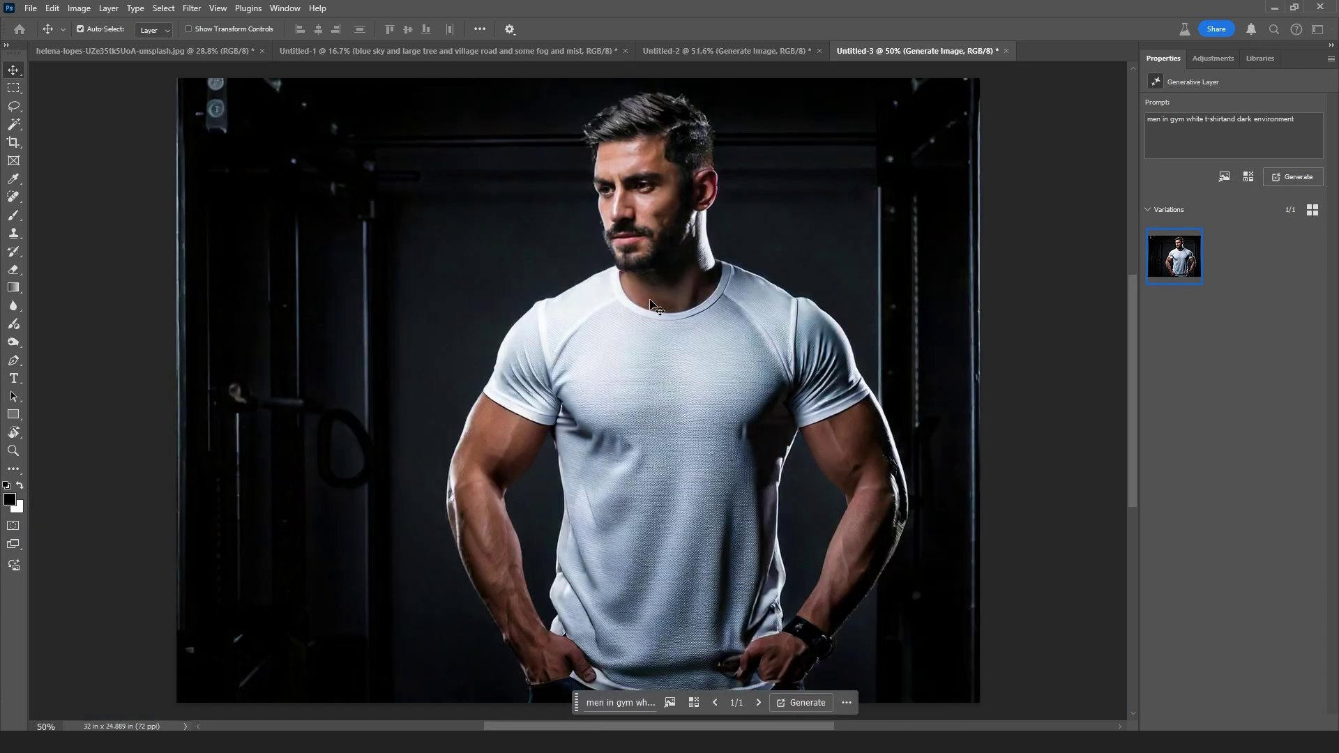
key(ctrl+0)
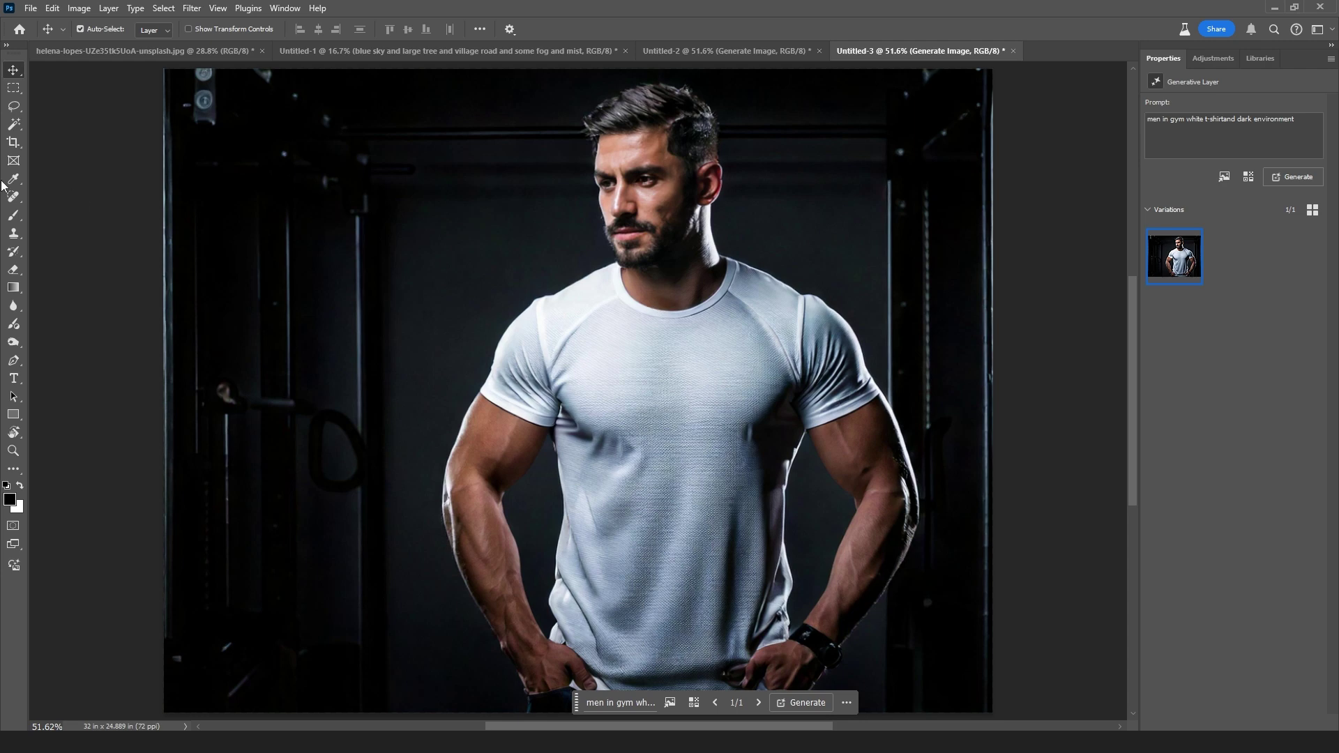
click(53, 9)
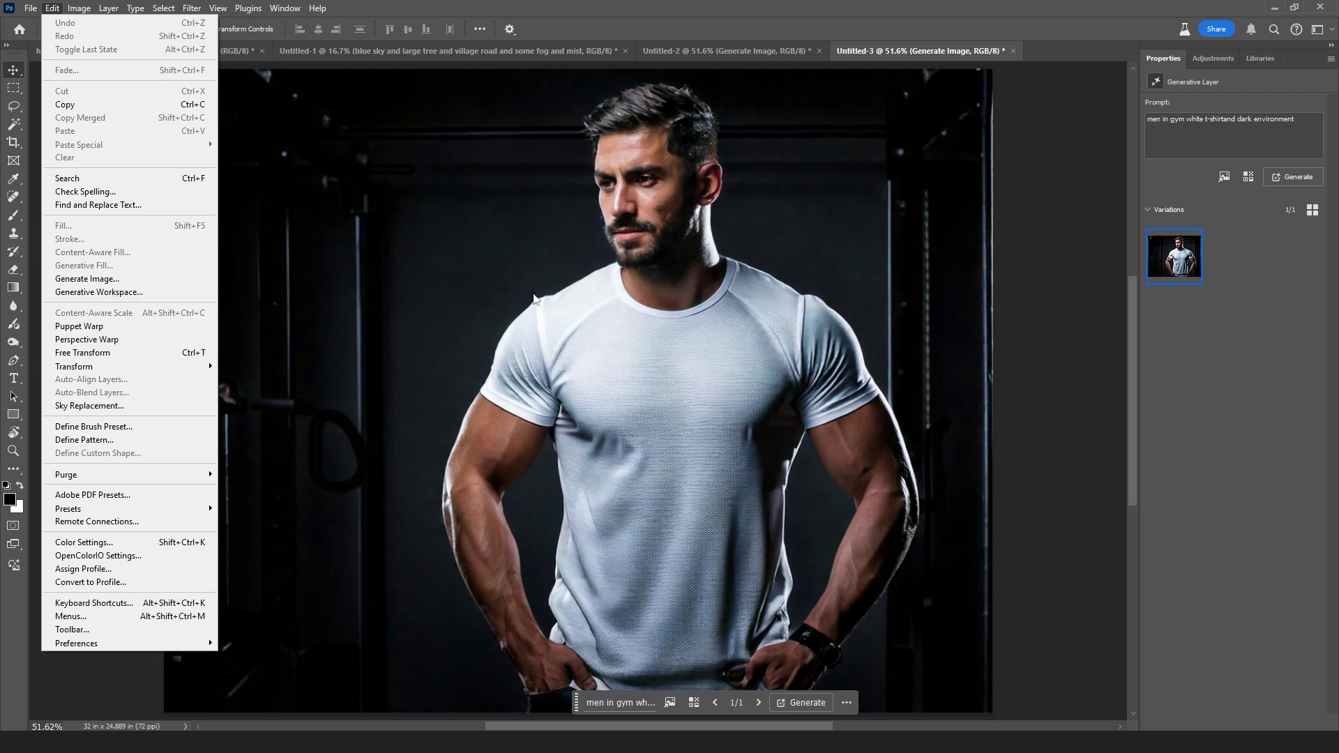
click(641, 286)
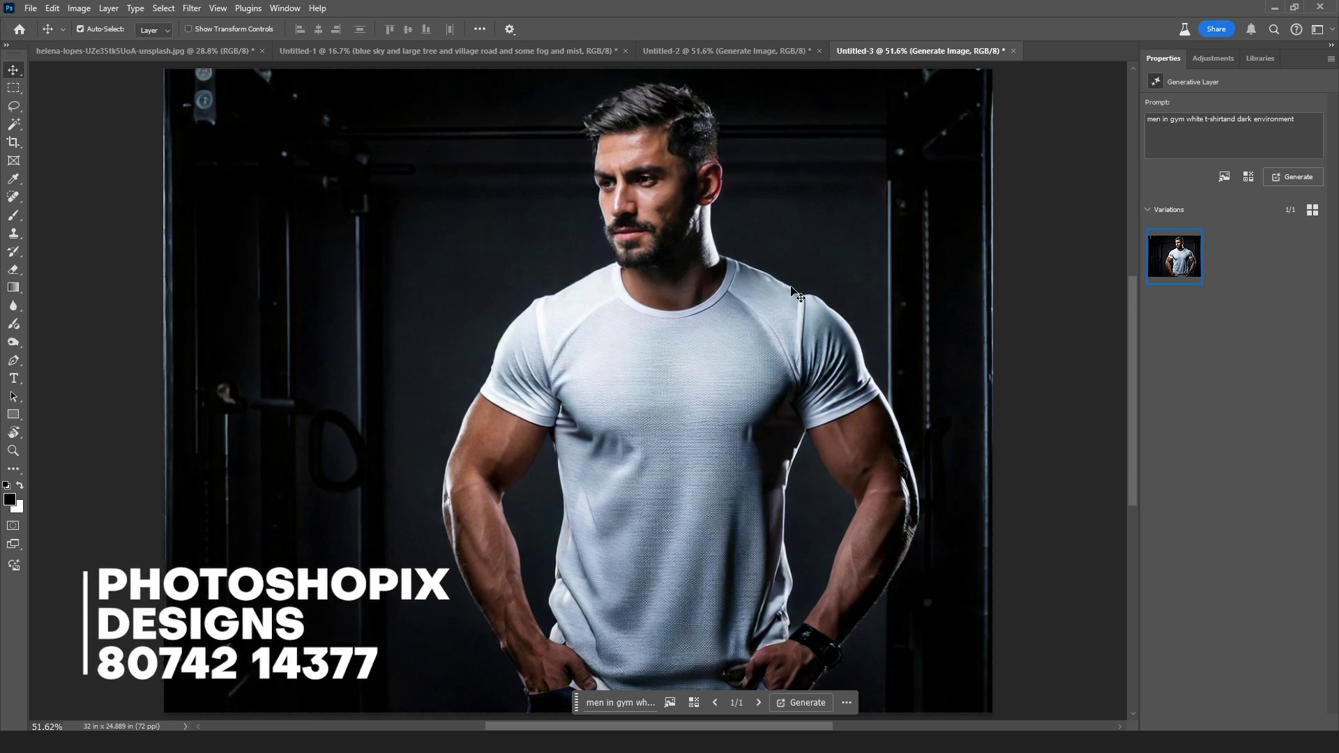
key(ctrl+minus)
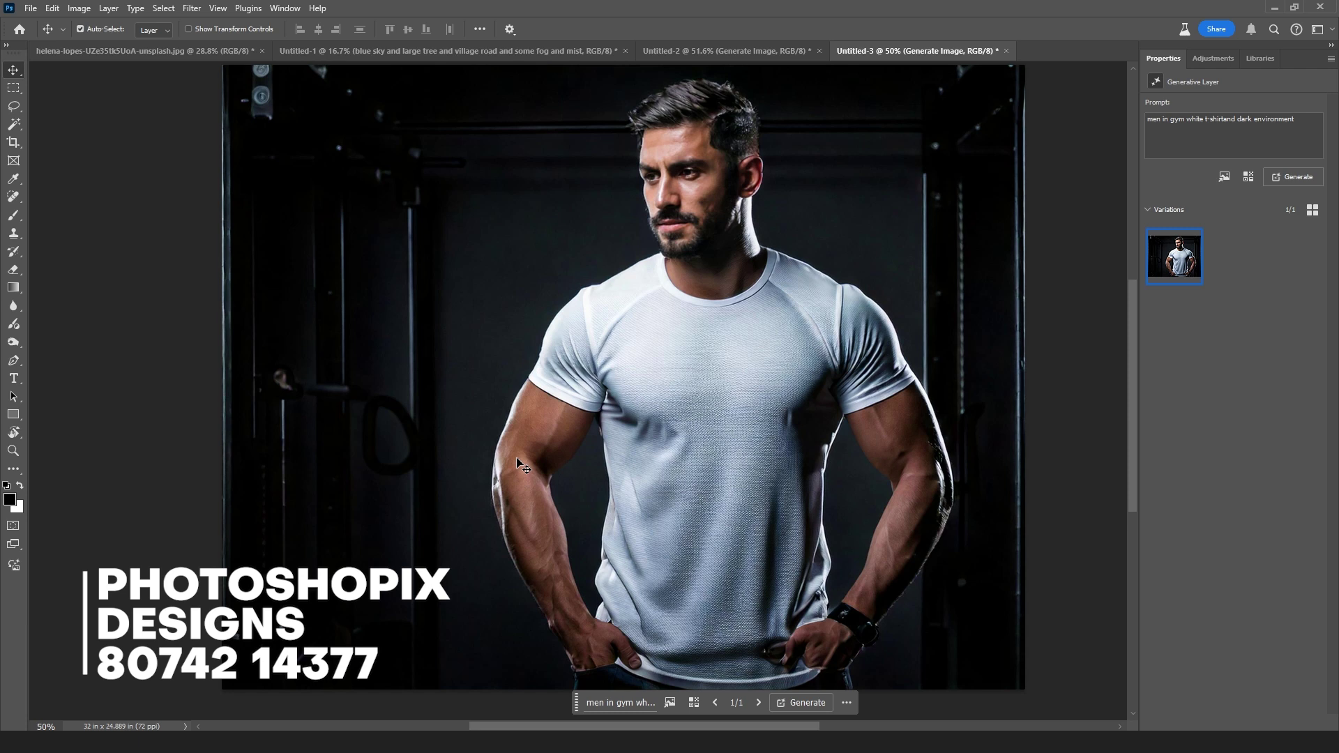